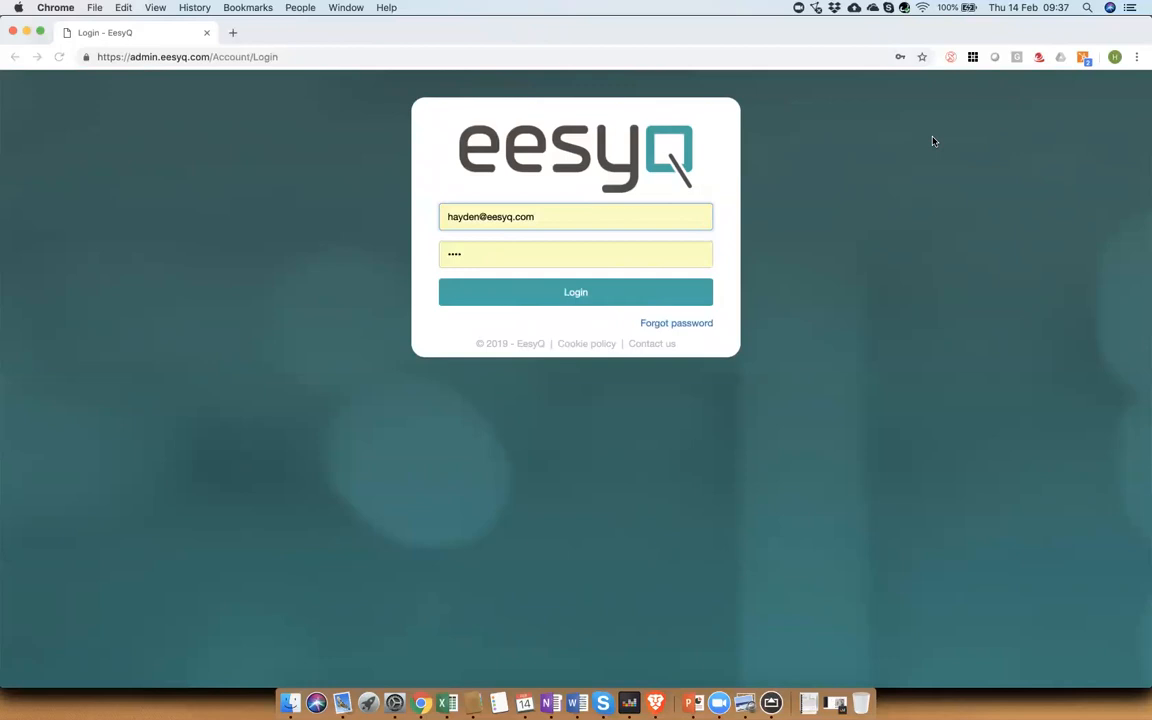
Step: Log in to the admin site with the service provider account's e-mail and password
click(479, 215)
key(alt+shift+Left)
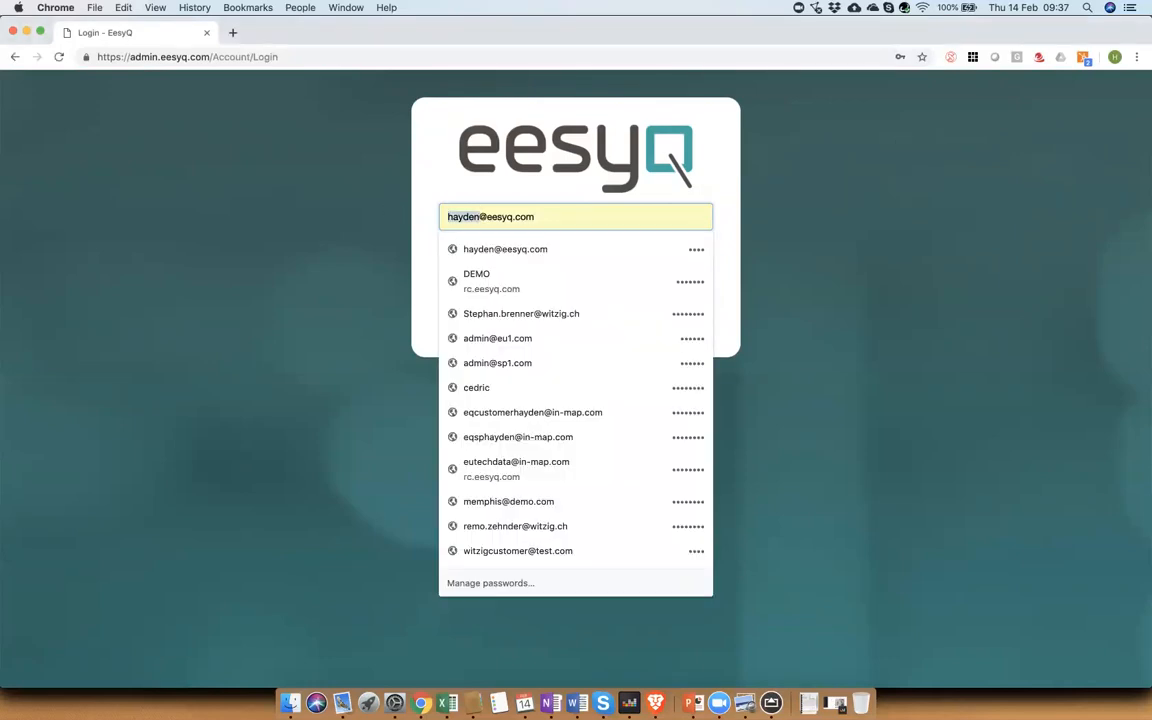
text(sp)
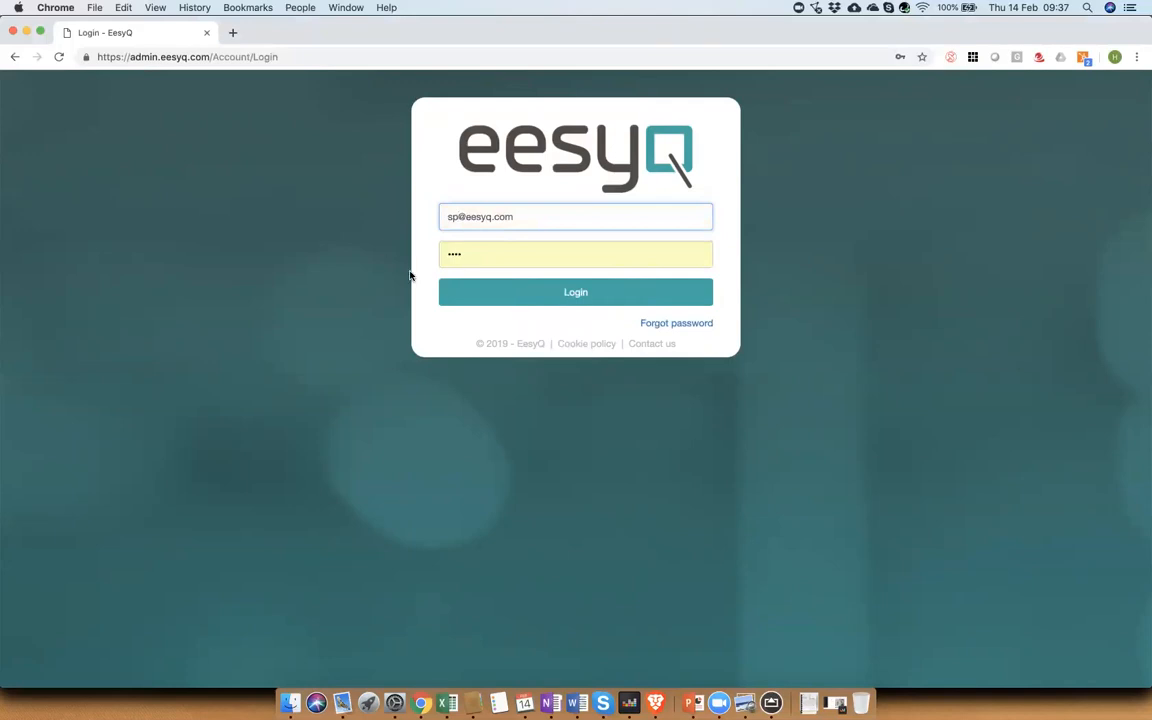
click(491, 247)
key(Right)
key(Right)
key(Right)
key(Right)
text(•)
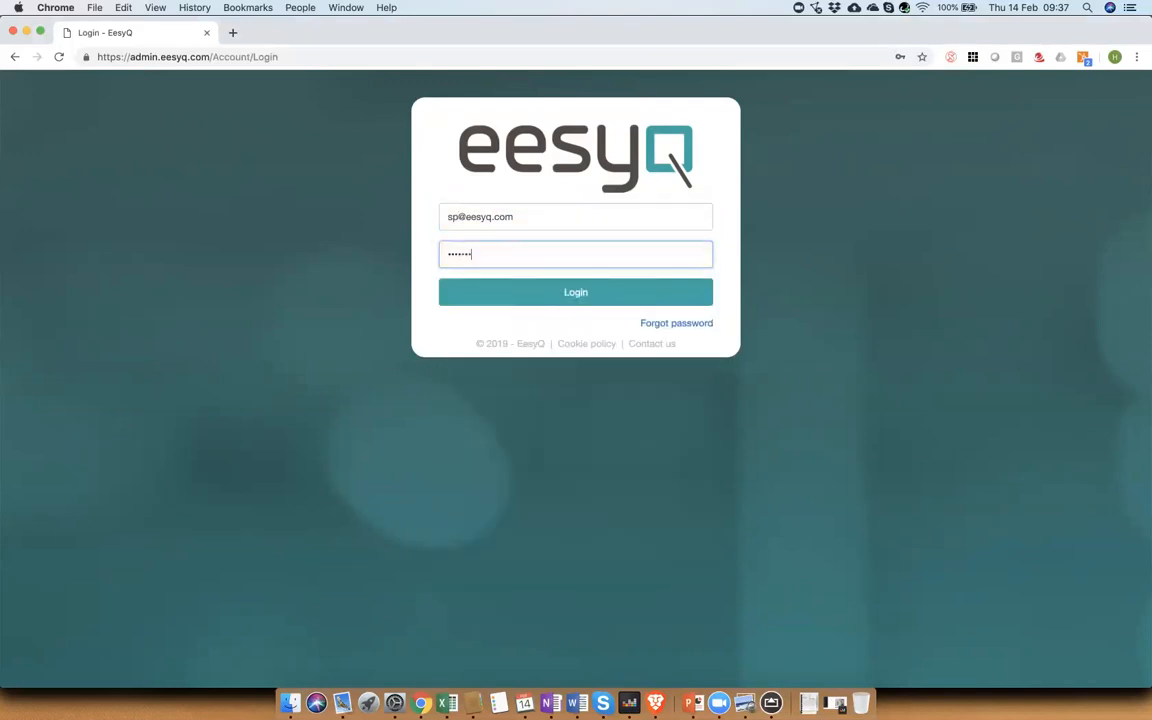
text(•••)
click(539, 287)
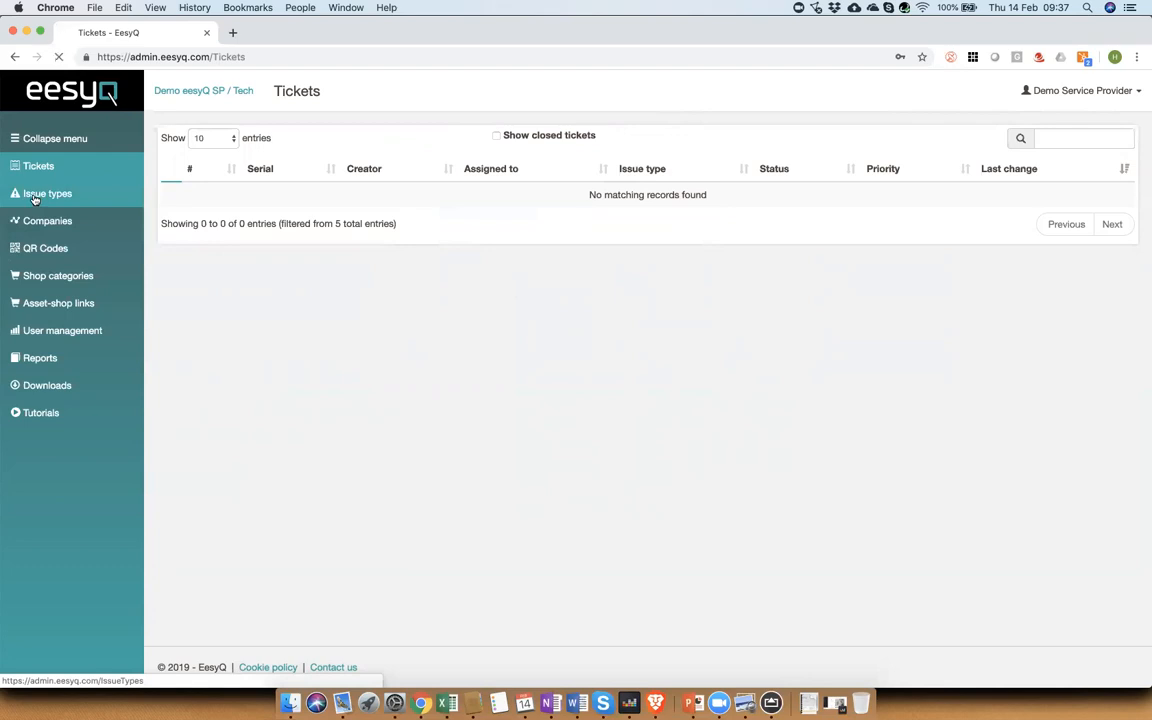
Step: Create a ticket list named Printers on the issue types page
click(33, 194)
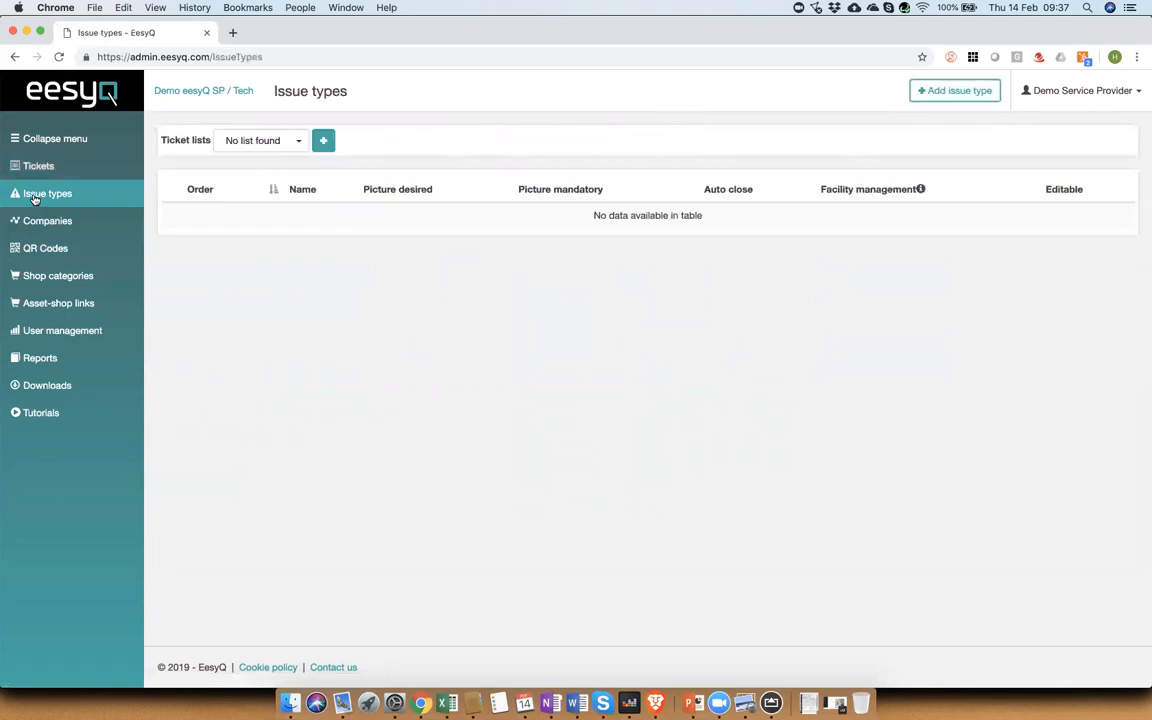
click(323, 144)
click(578, 150)
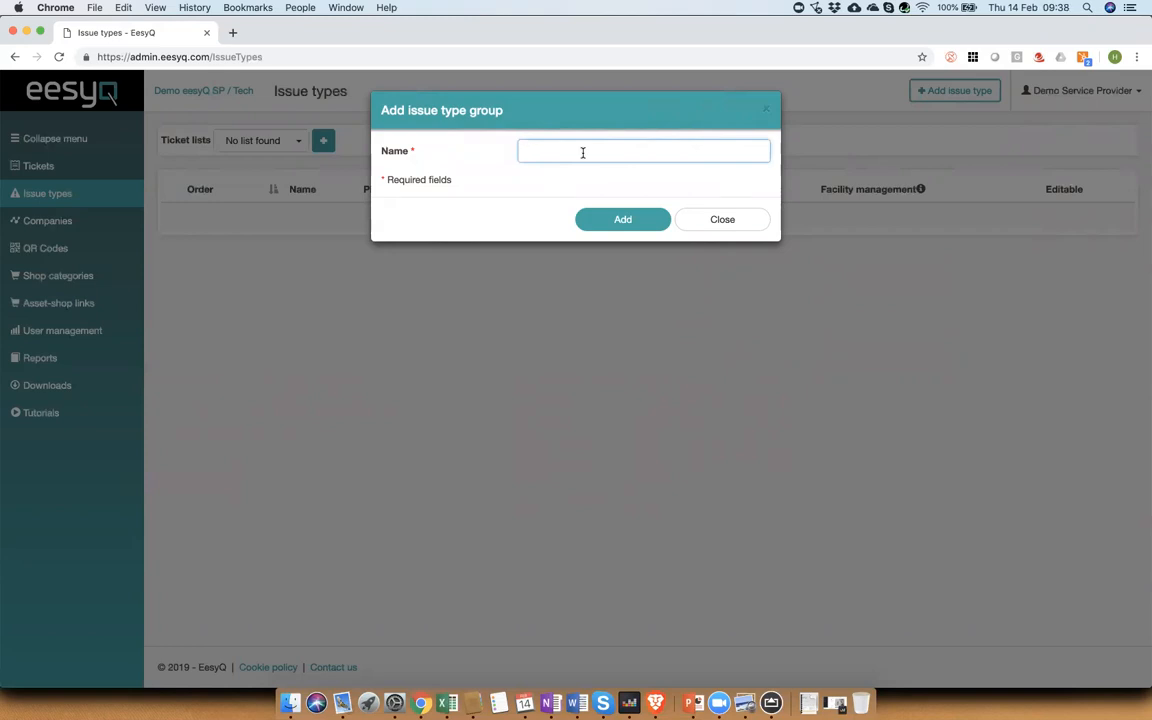
text(Printers)
click(638, 219)
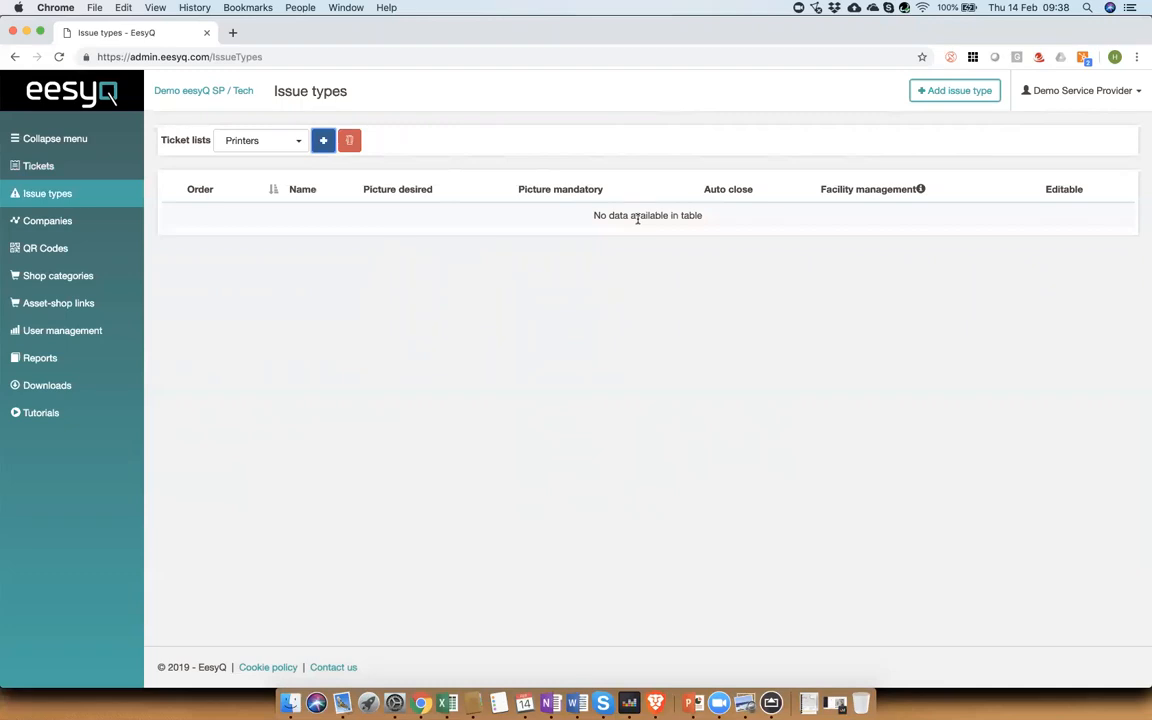
Step: Add an issue type named No Print to the Printers list with picture set to Mandatory
click(974, 97)
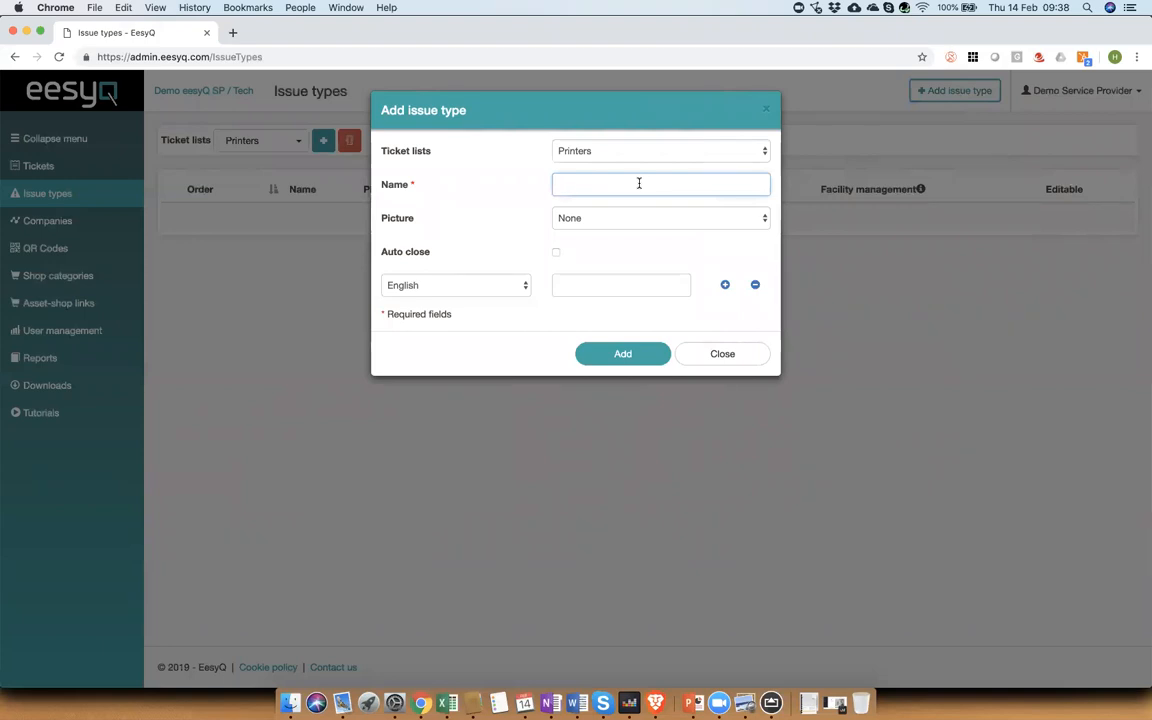
text(No Print)
click(604, 220)
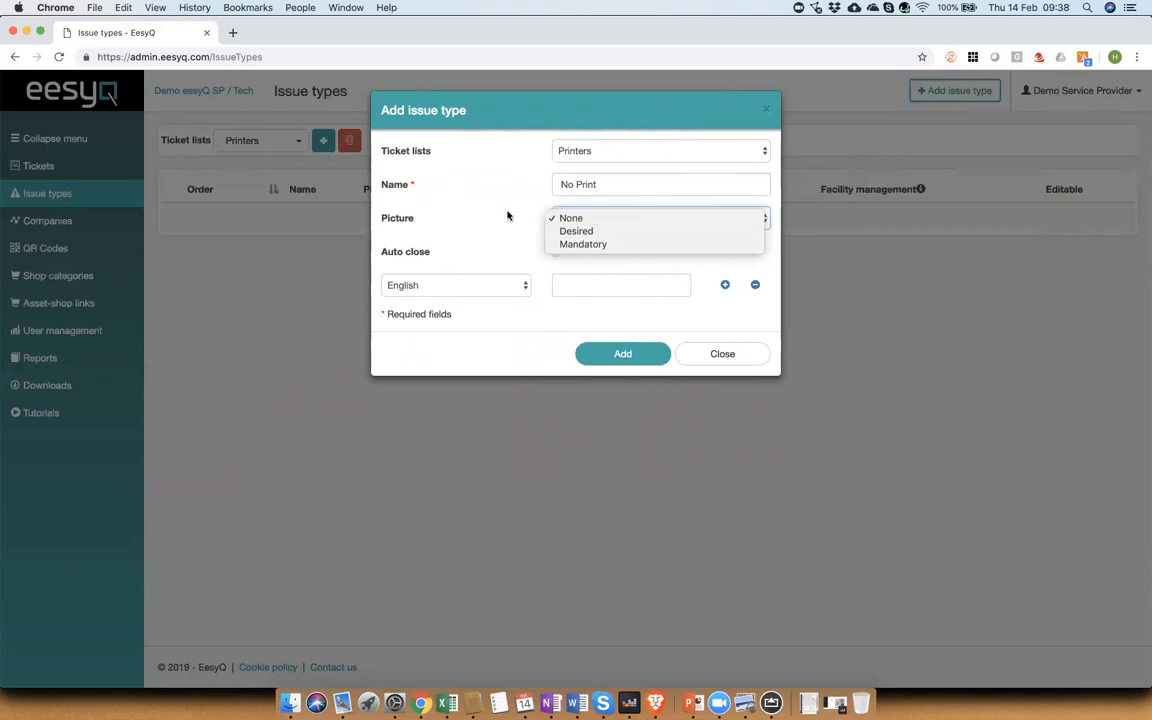
click(573, 246)
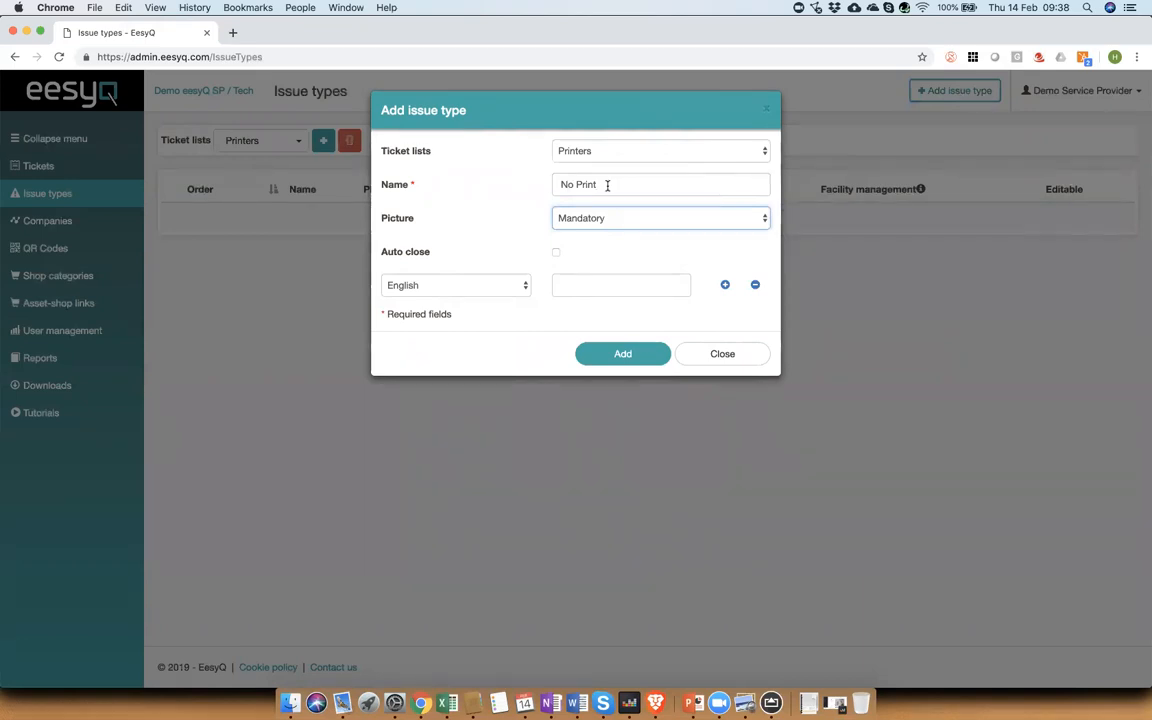
click(618, 362)
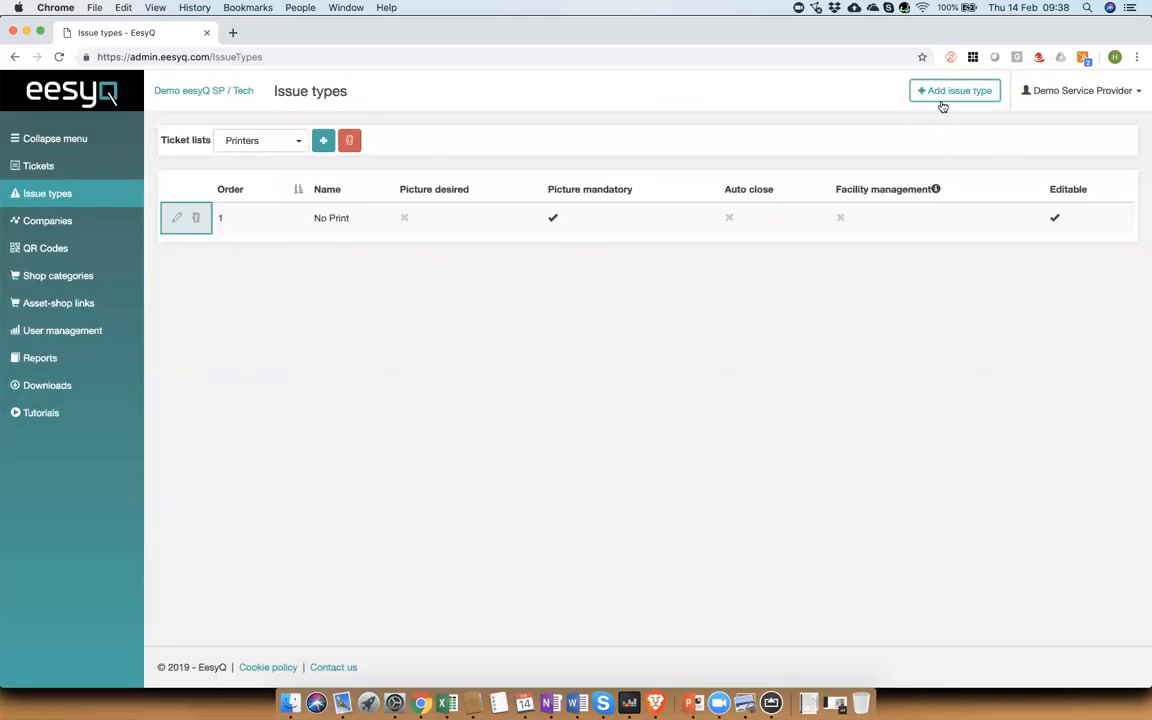
Step: Add an issue type named Bad Quality Print to the Printers list
click(956, 93)
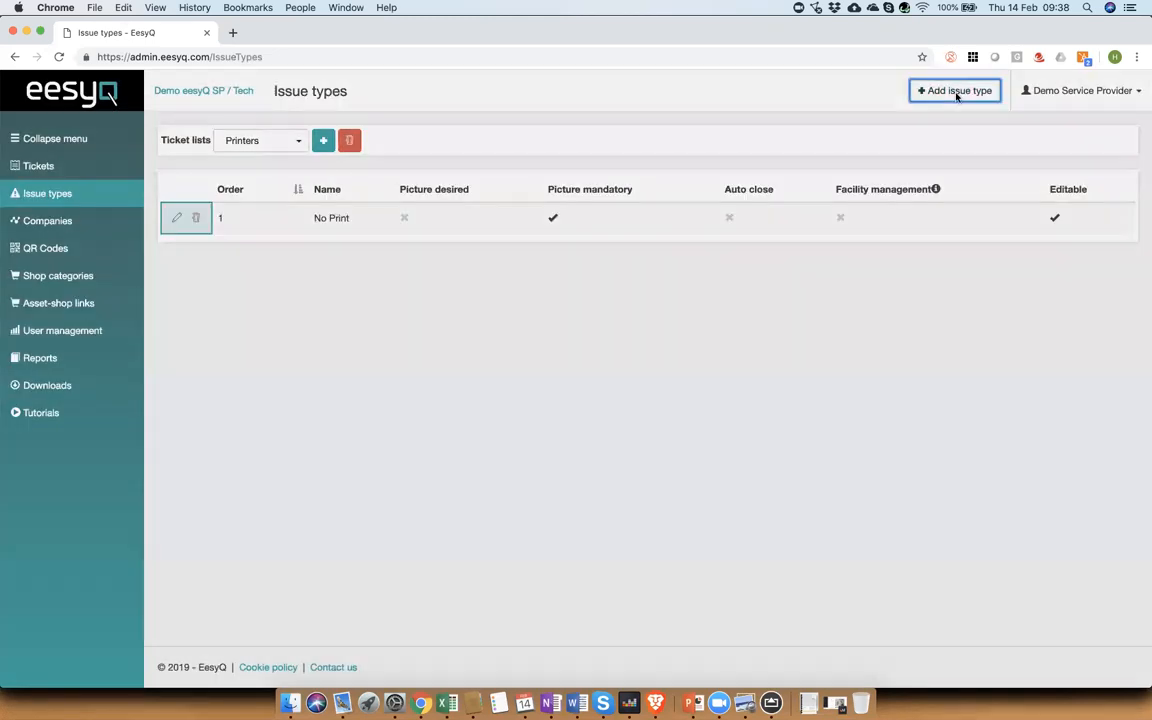
click(665, 186)
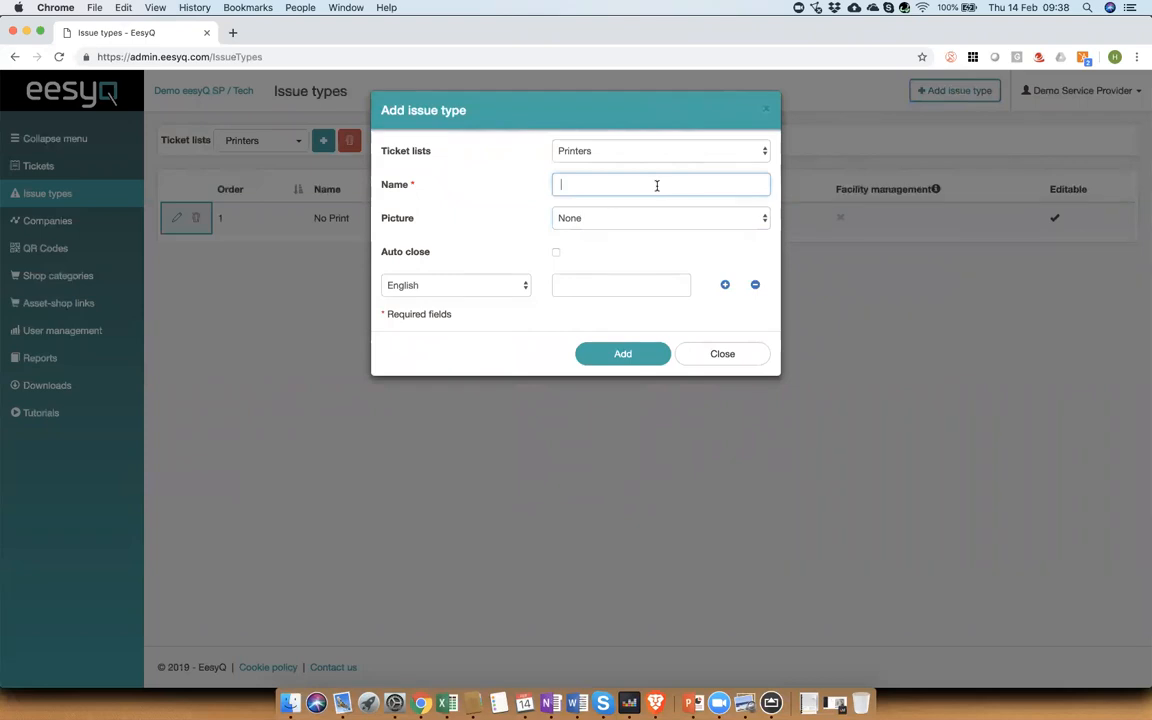
text(Bad Quality Print)
click(598, 356)
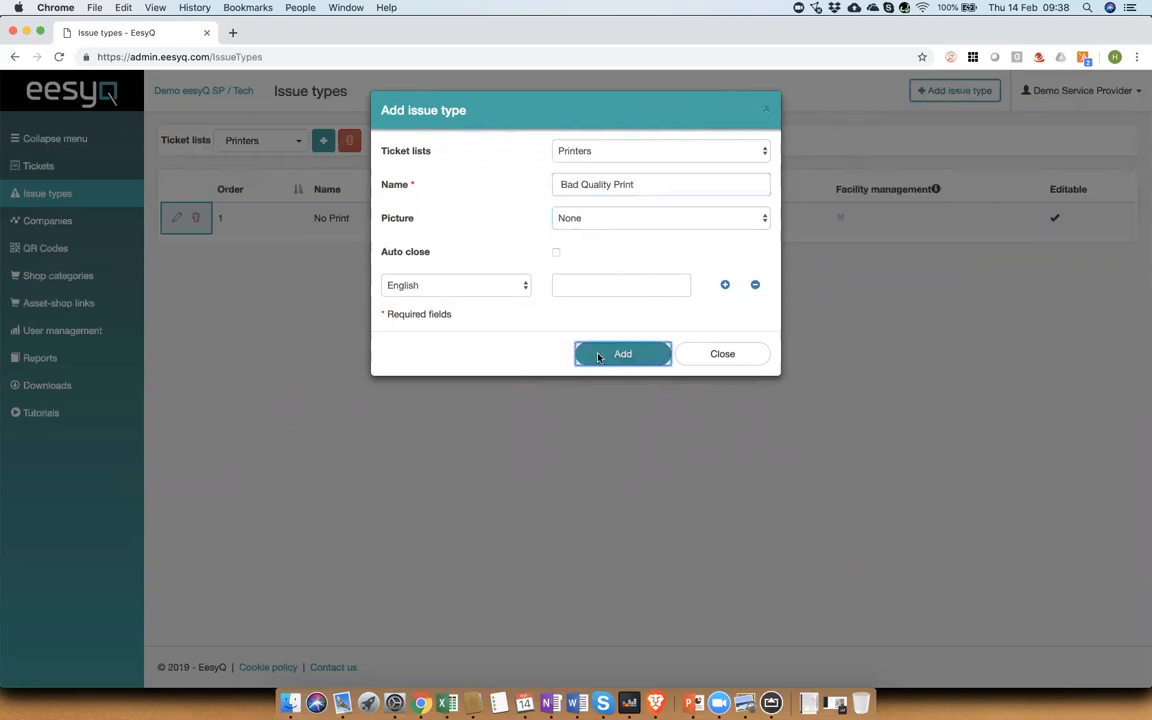
Step: Add an issue type named Meter Read with auto close enabled
click(949, 90)
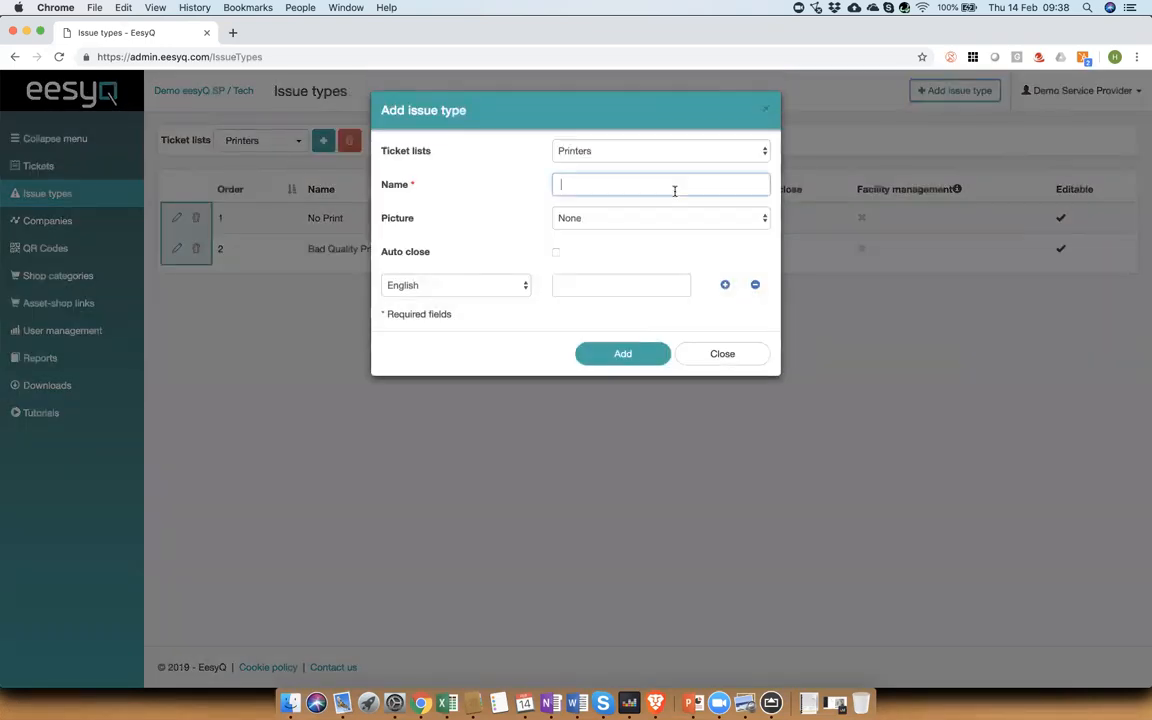
text(Meter Read)
click(556, 254)
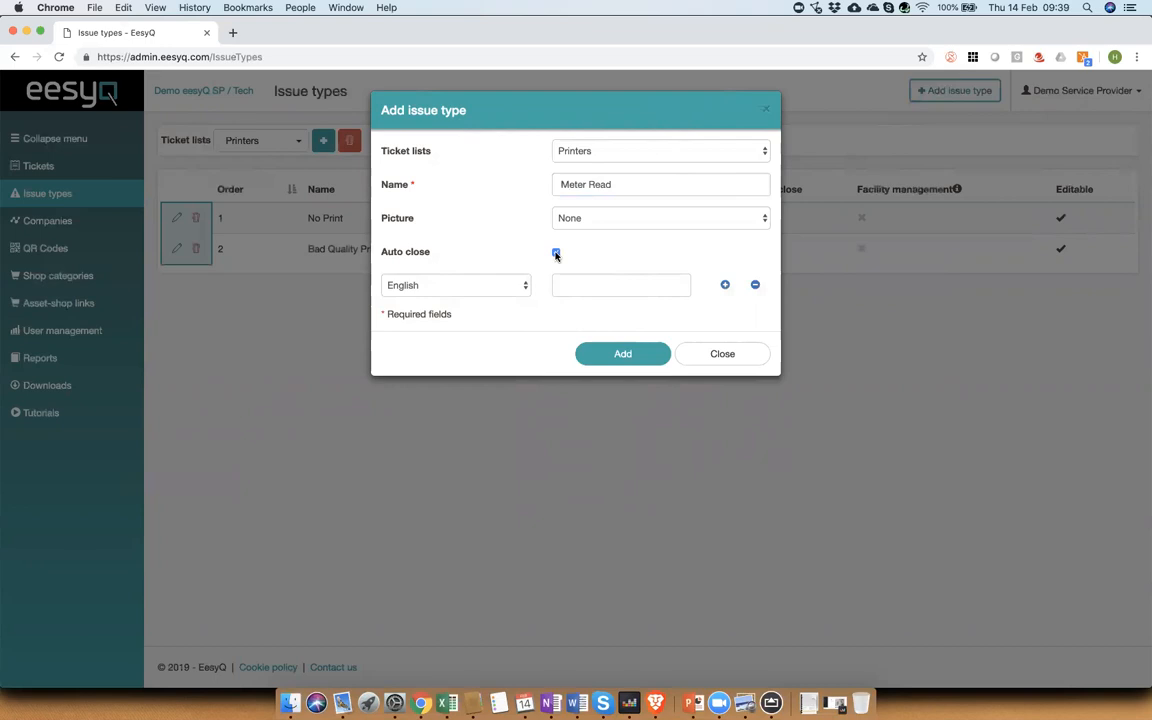
click(663, 355)
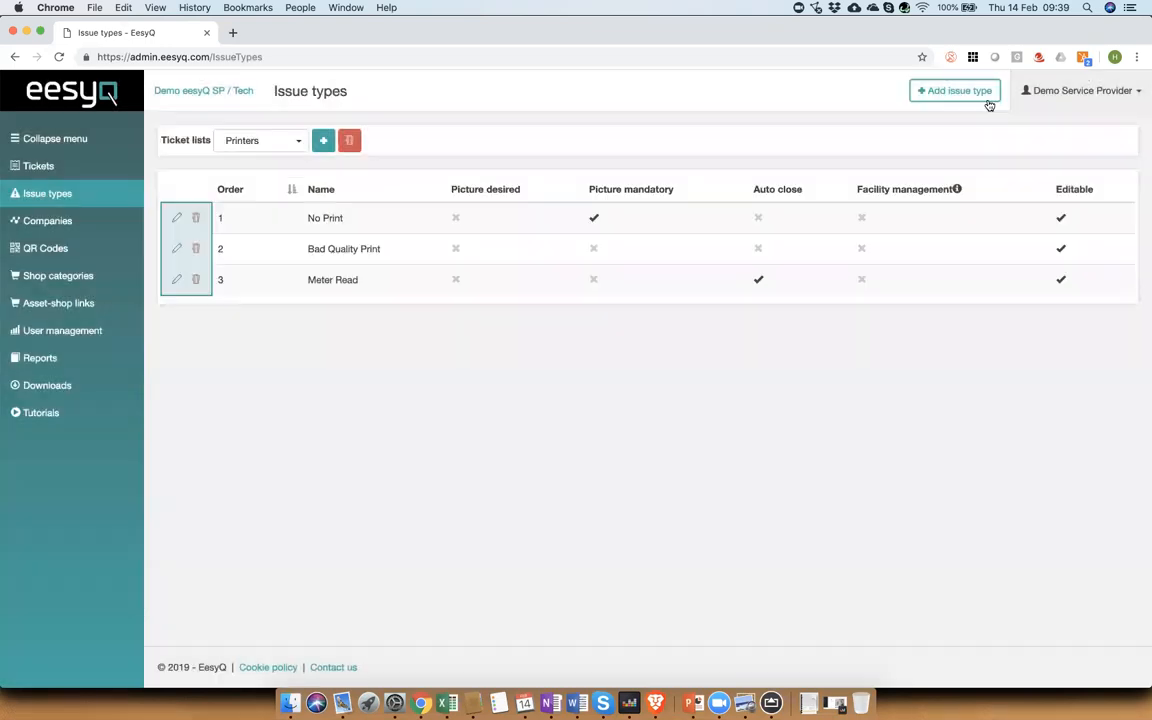
Step: Add an issue type named Paper Jam to the Printers list
click(955, 90)
click(577, 181)
text(Paper Jam)
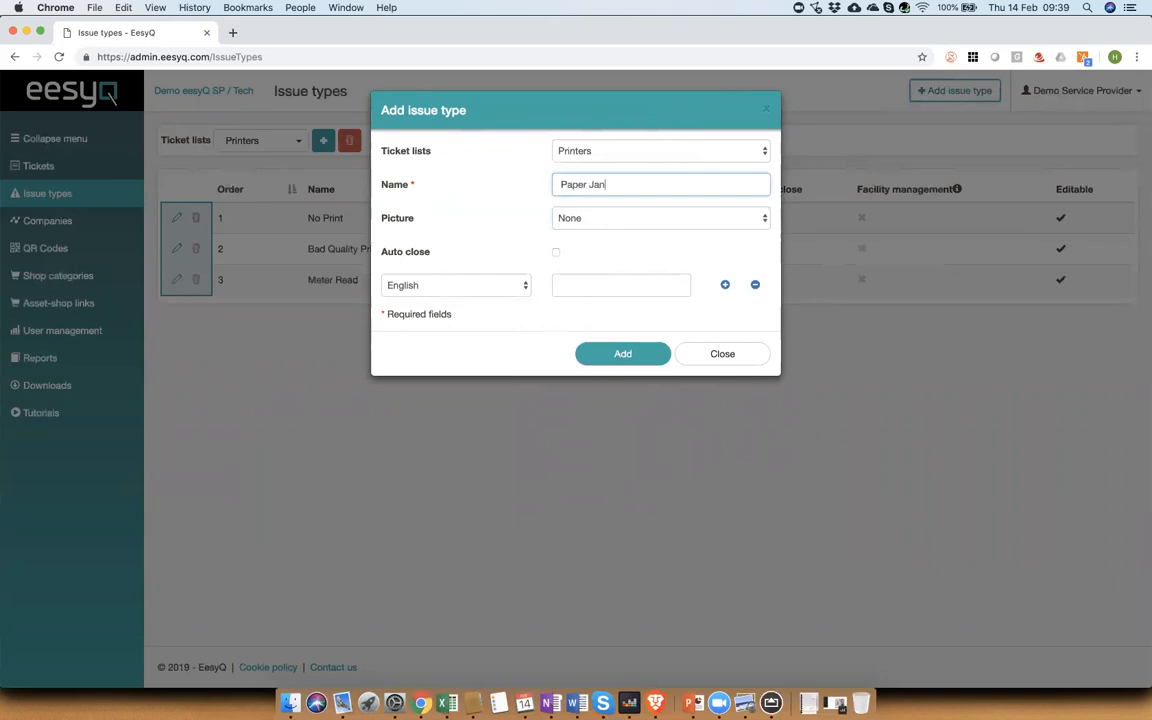
key(BackSpace)
text(m)
click(610, 356)
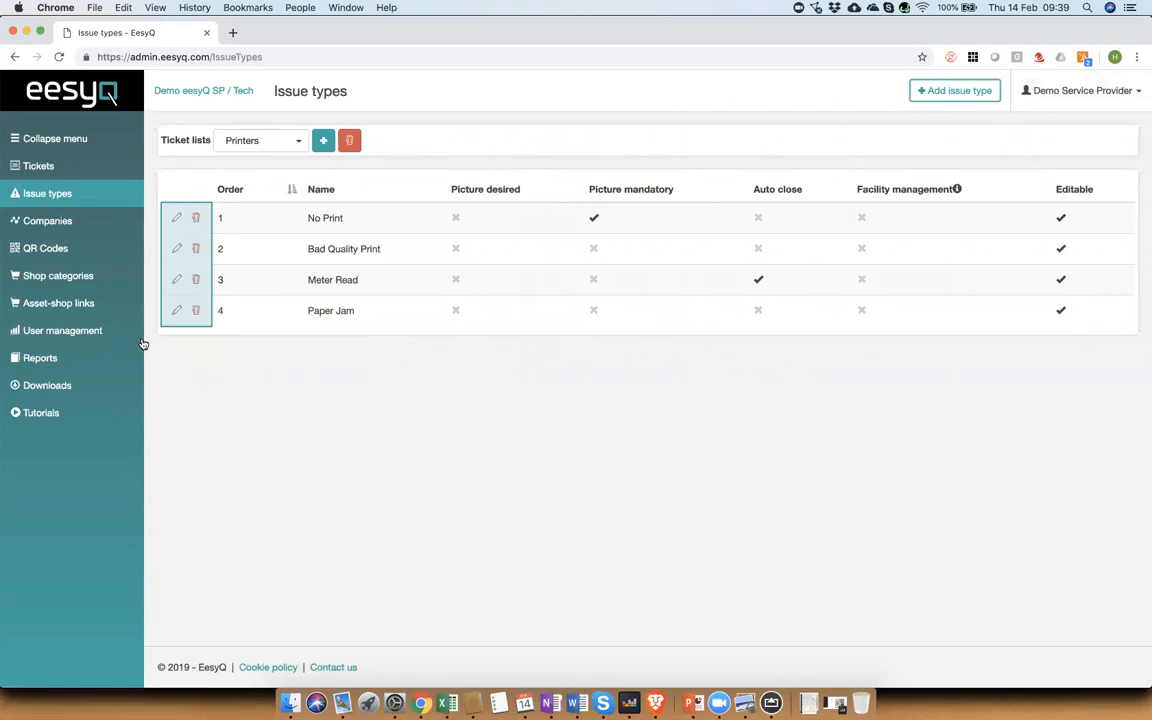
Step: Open the company invitation form and enter the new company's e-mail address
click(38, 333)
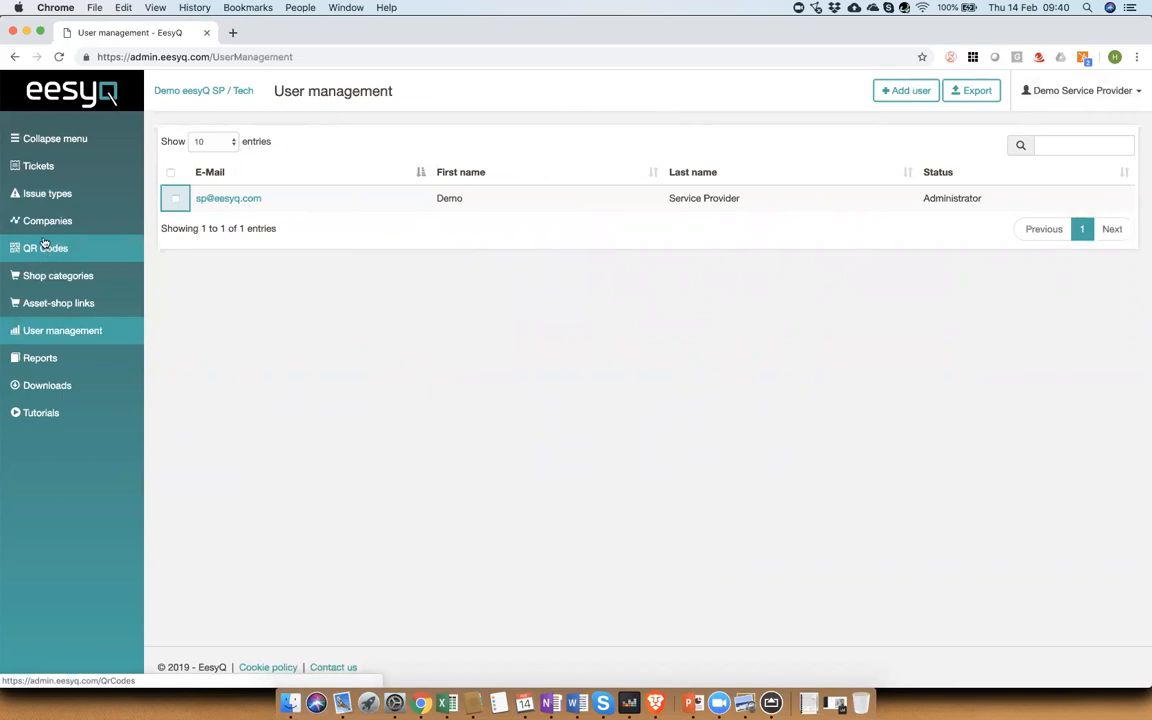
click(41, 223)
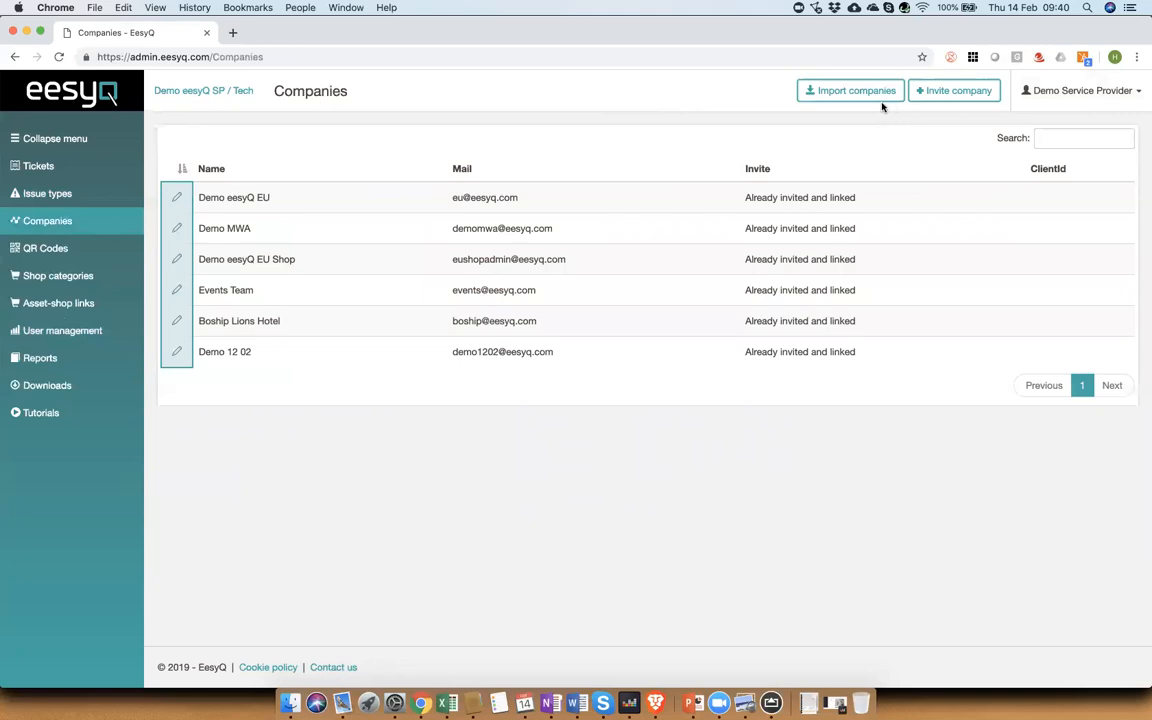
click(948, 92)
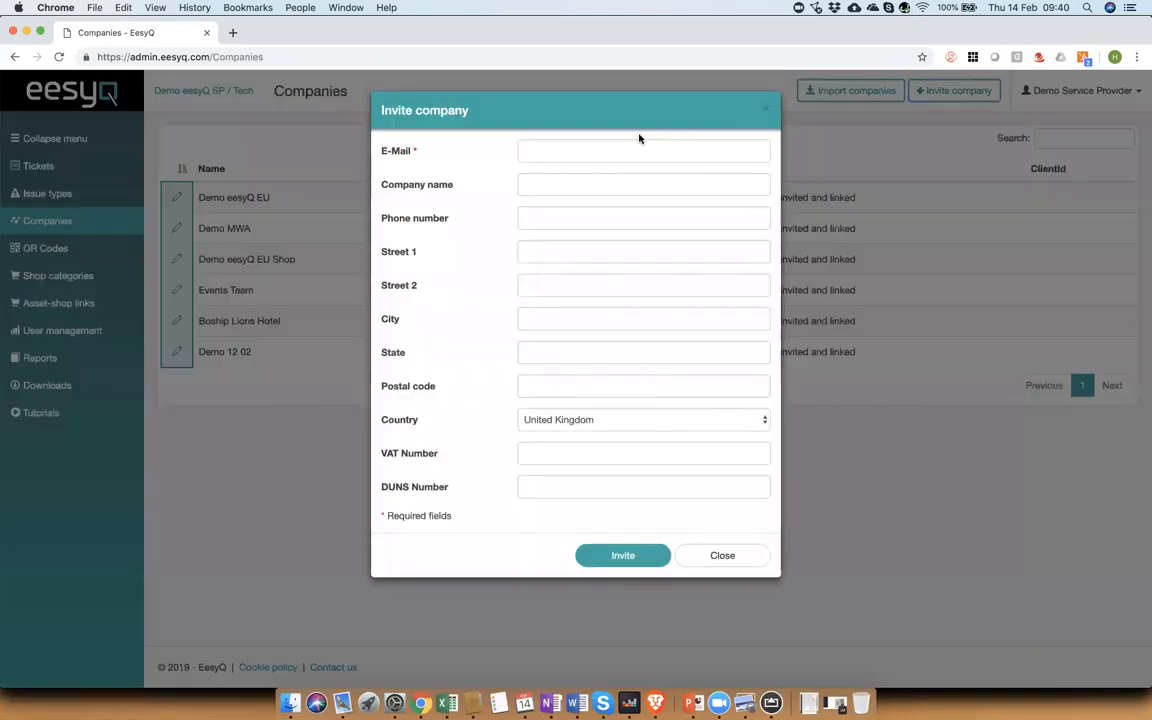
click(606, 151)
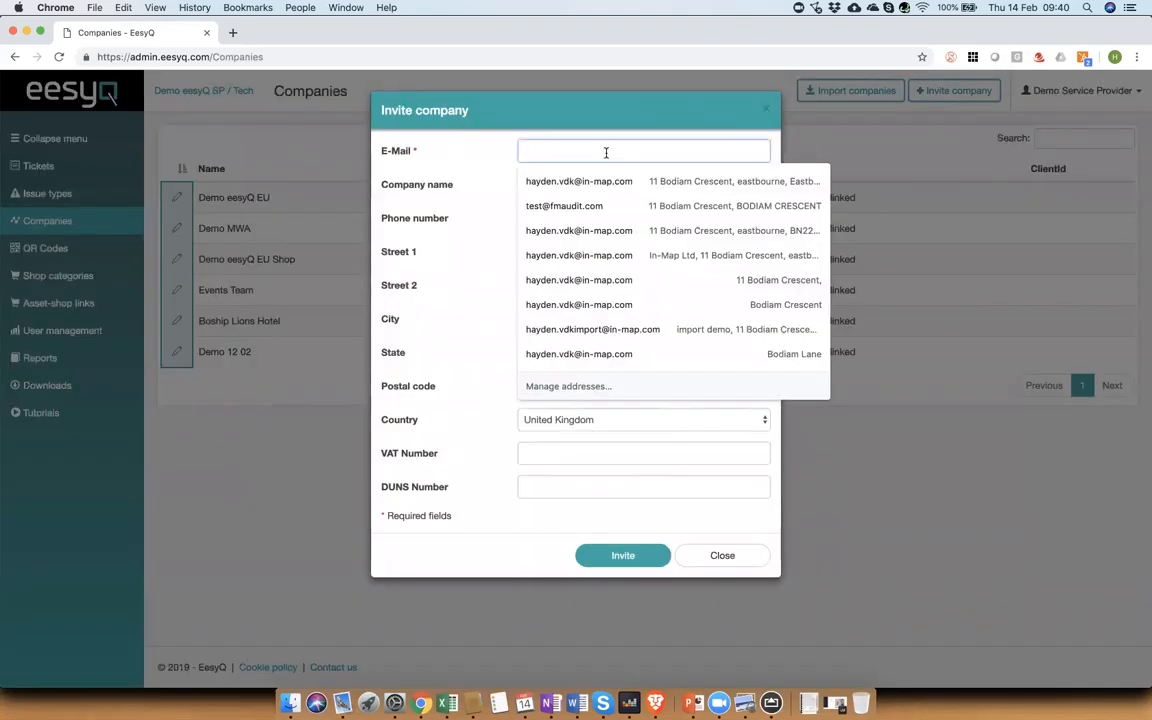
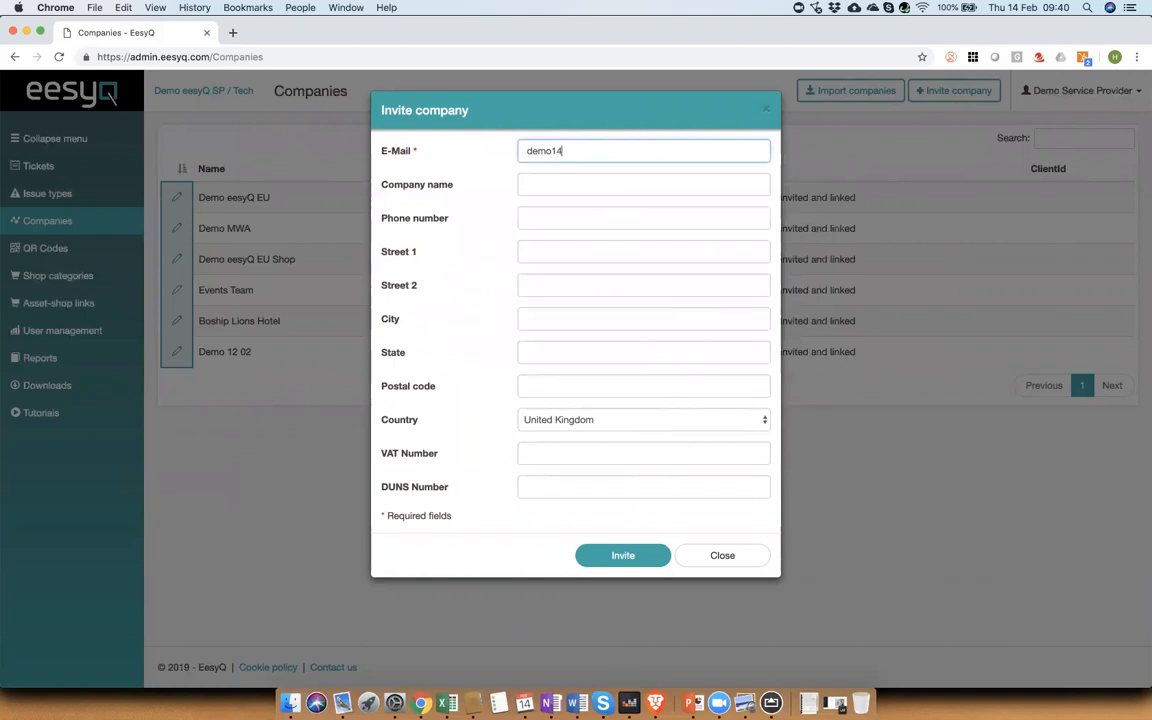
Step: Enter company name Demo1402 and 0 for phone, streets, city, state and postal code, then send the invitation
key(Tab)
text(Demo1402)
key(Tab)
text(0)
key(Tab)
text(0)
key(Tab)
text(0)
key(Tab)
text(0)
key(Tab)
text(0	0)
key(Tab)
key(Tab)
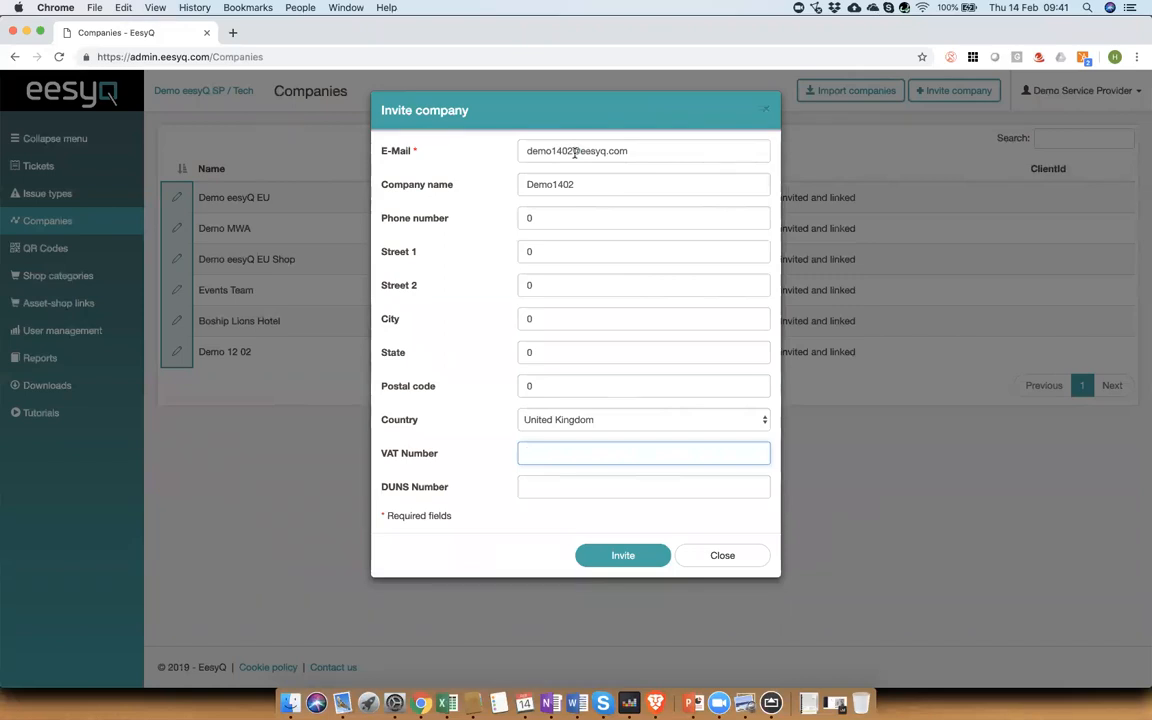
click(611, 558)
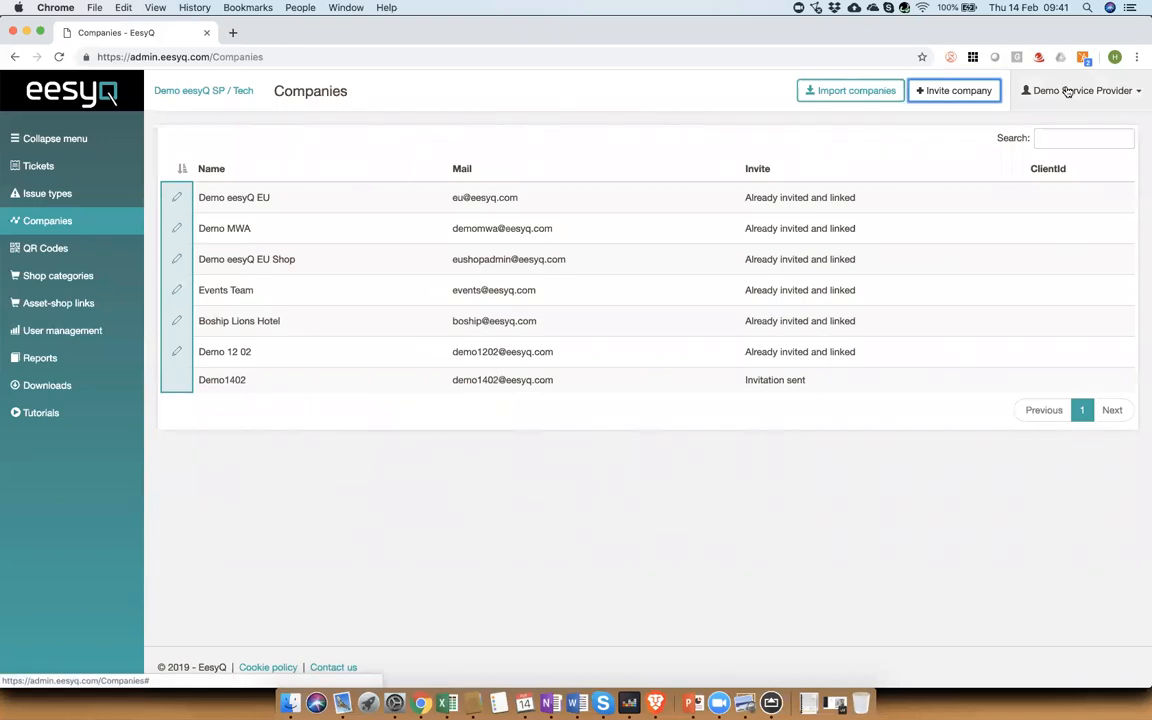
Step: Log out of the admin site and open the registration link in the invitation e-mail in Mail
click(1068, 91)
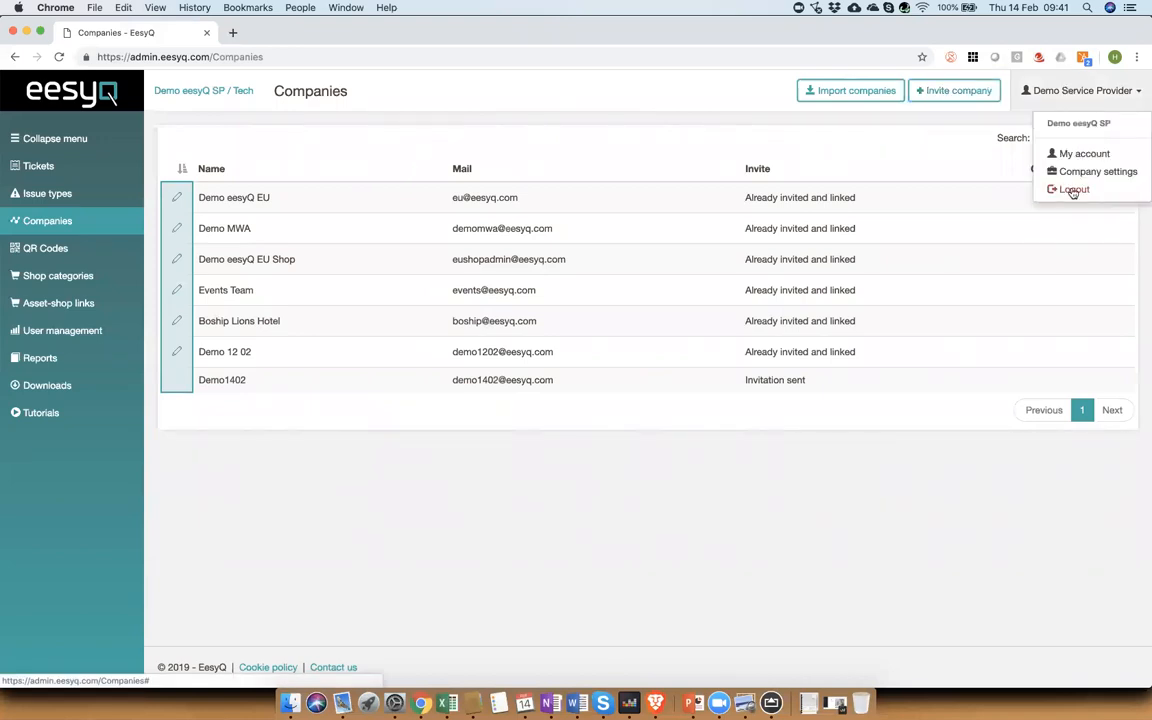
click(1072, 190)
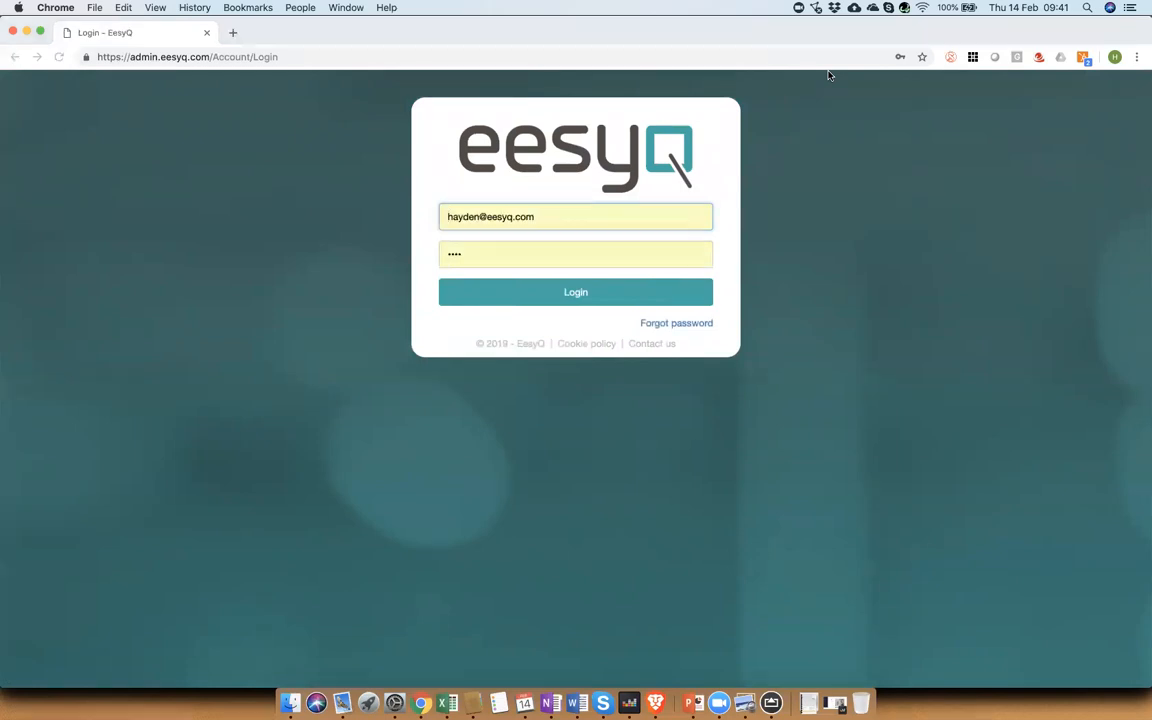
key(super+Tab)
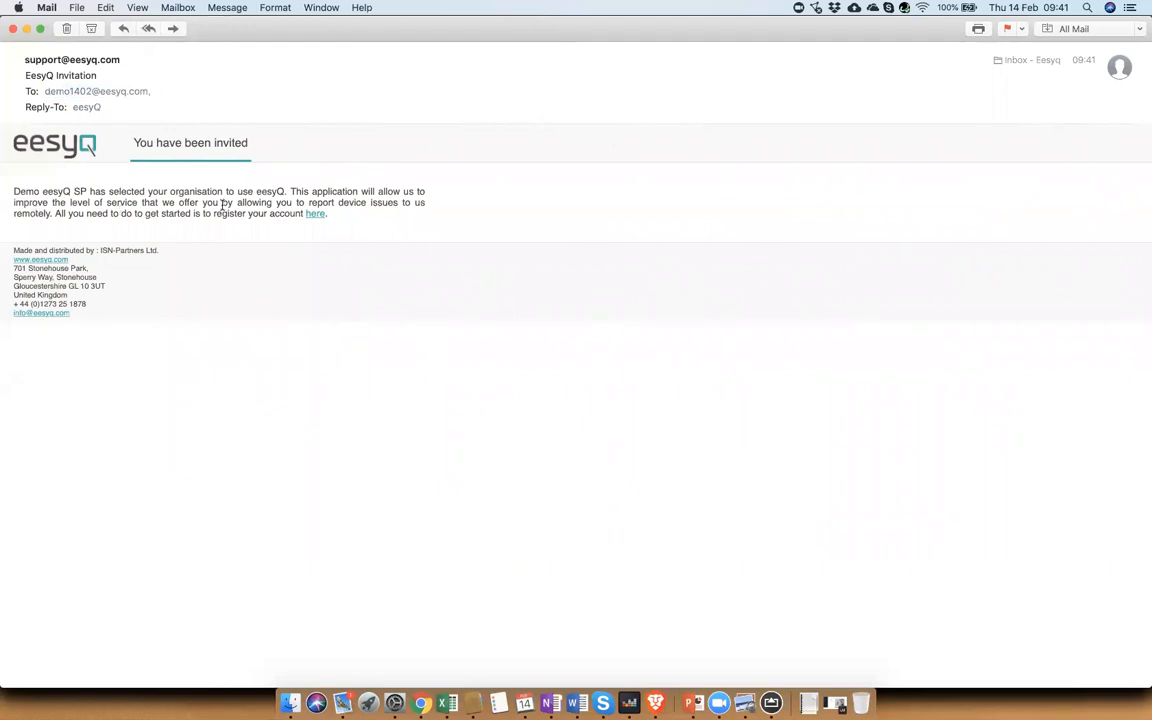
click(316, 214)
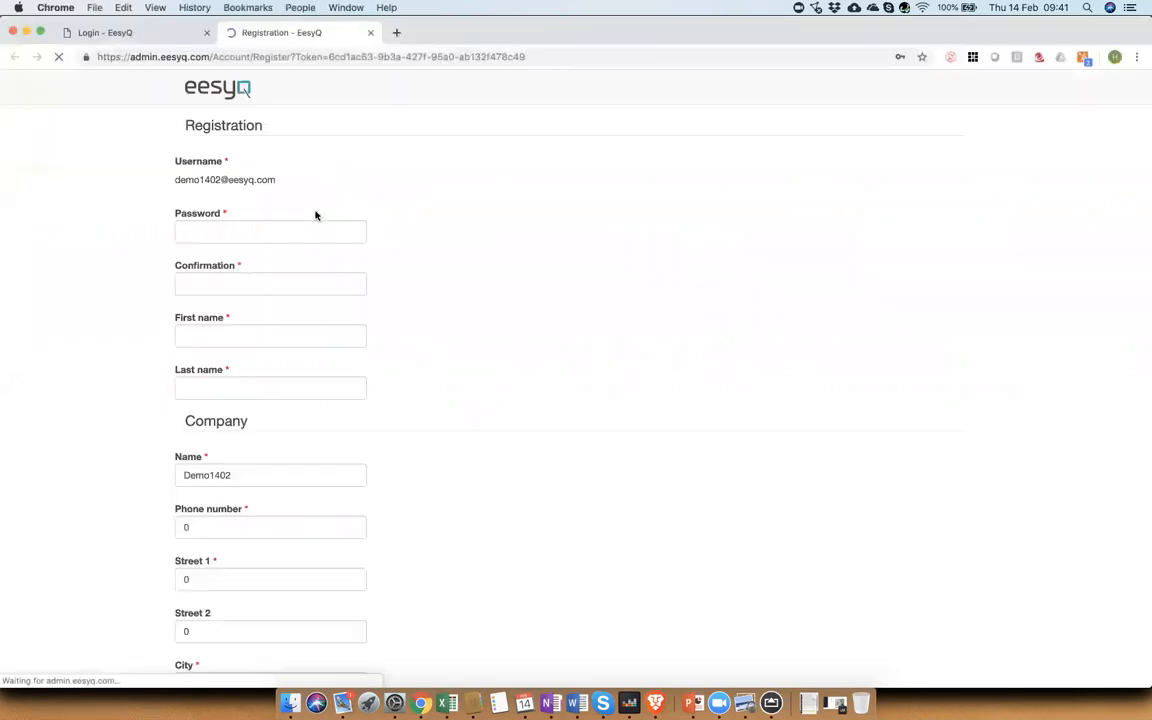
Step: Enter the new account password and its confirmation on the registration form
click(263, 237)
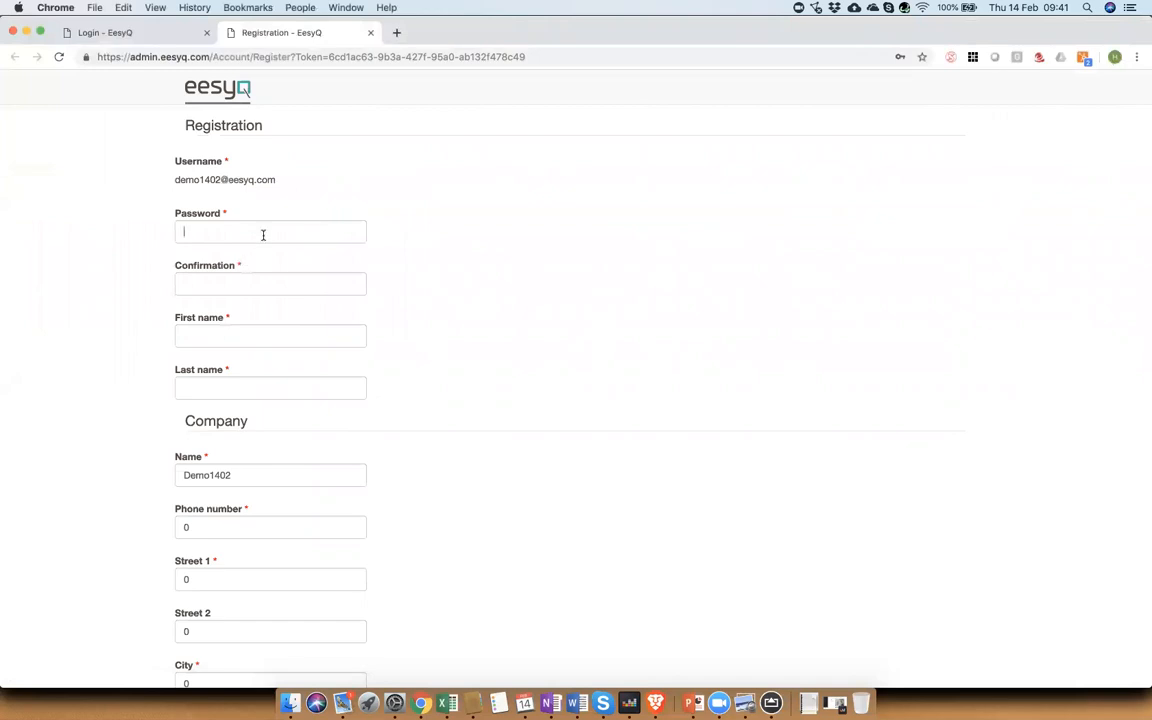
text(••••)
key(Tab)
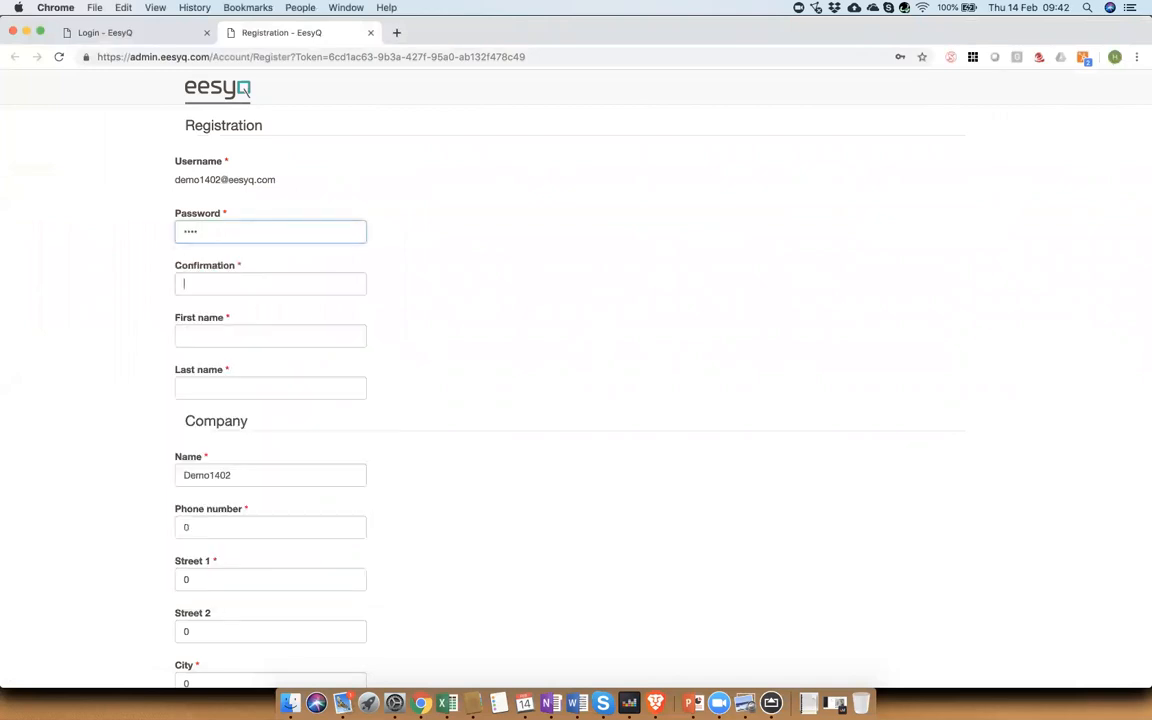
text(••••)
key(Tab)
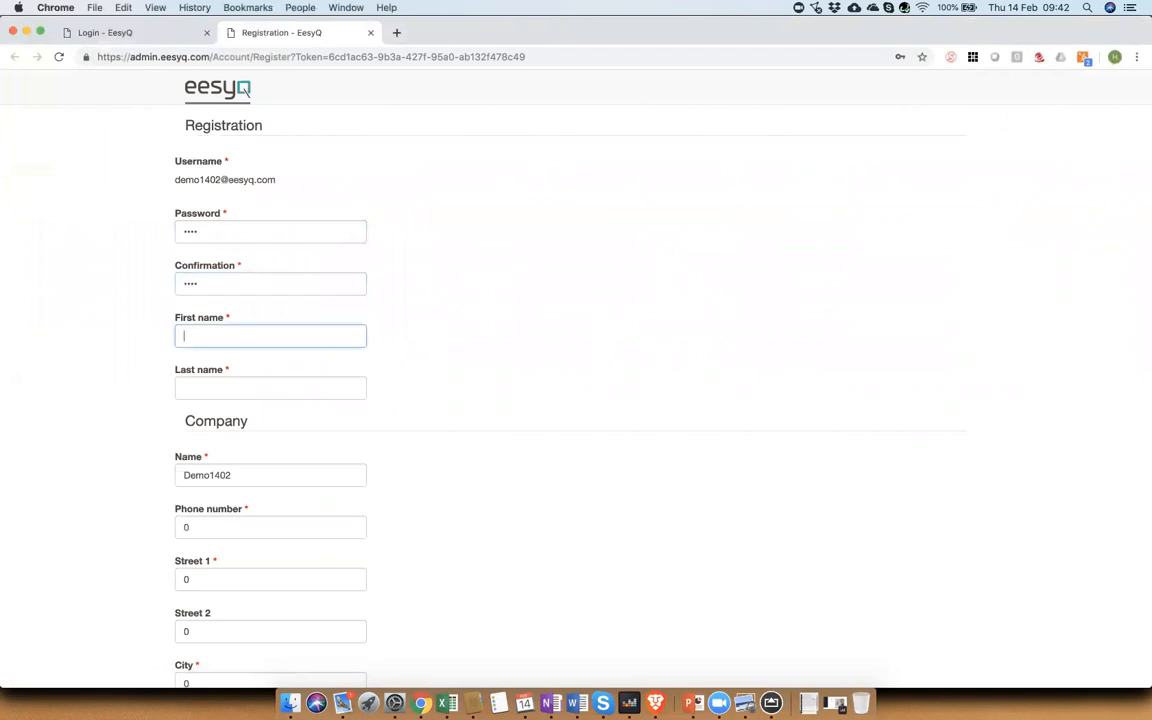
Step: Fill in the registering user's first name and last name
text(demo)
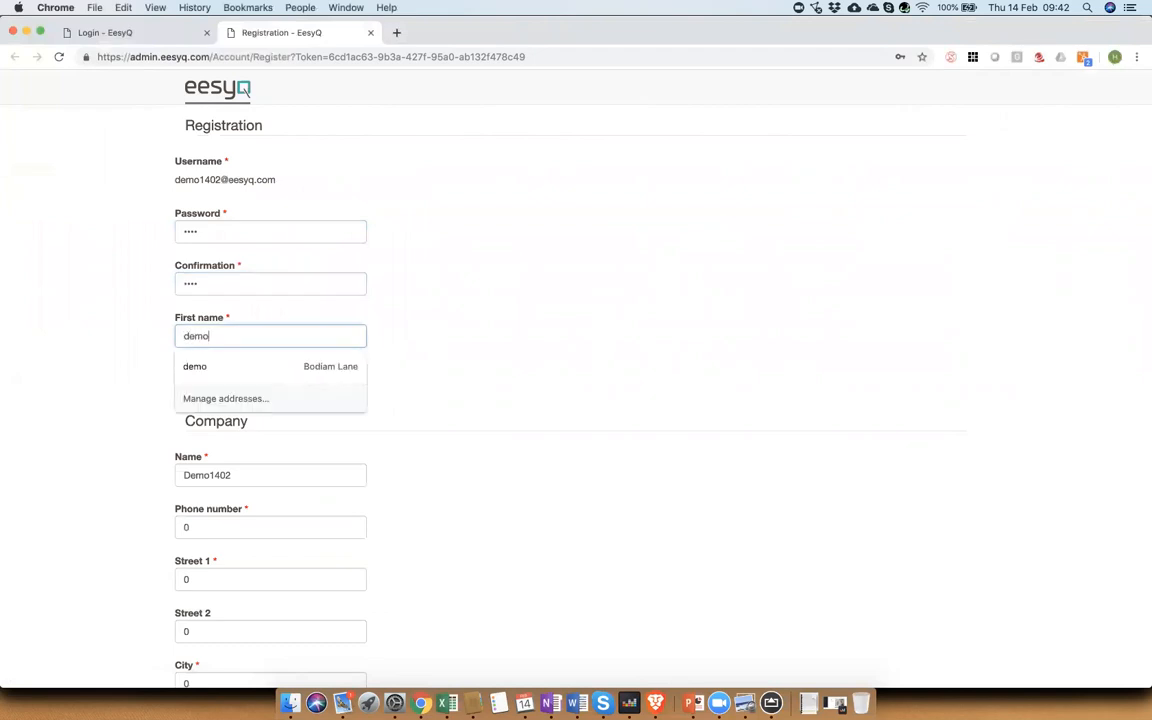
key(Tab)
text(1402)
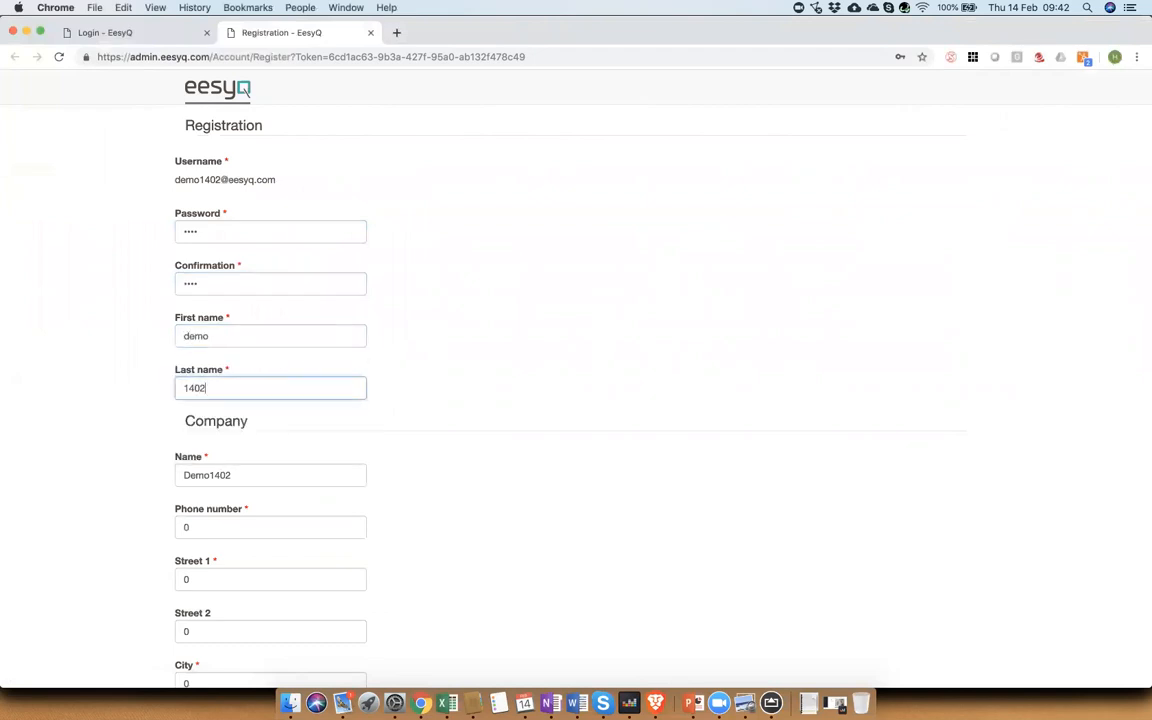
Step: Fill in the VAT number GB123 1234 12 and submit the registration form
scroll(463, 404, down, 7)
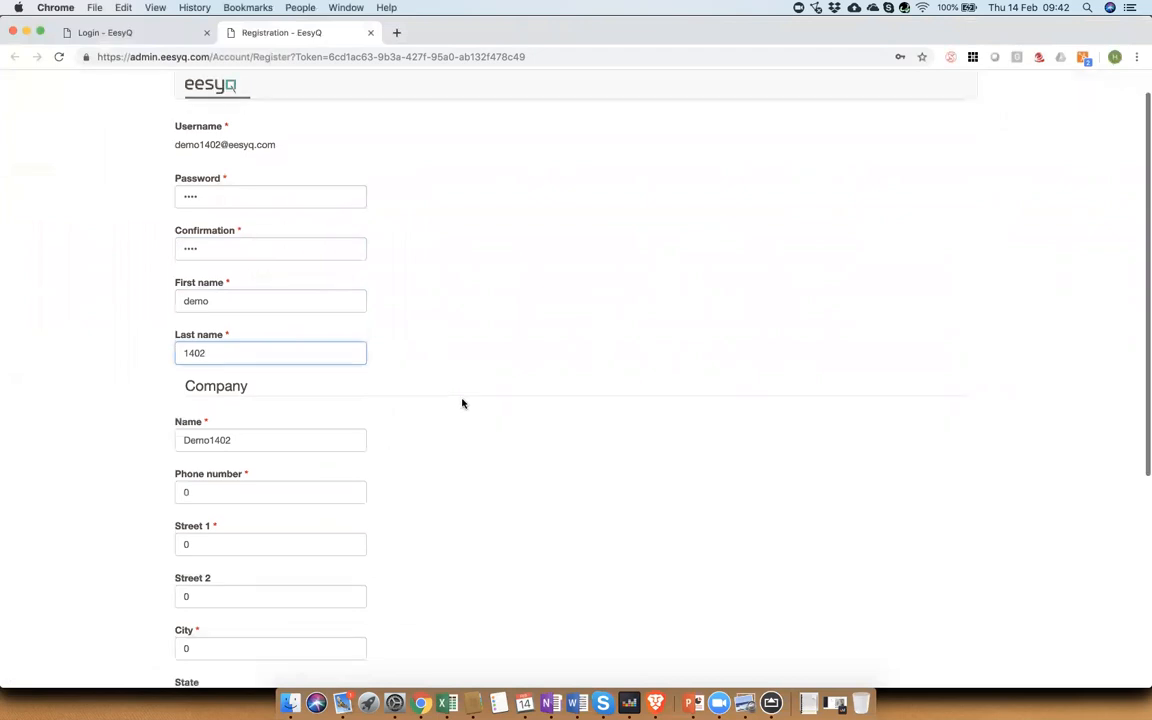
click(213, 560)
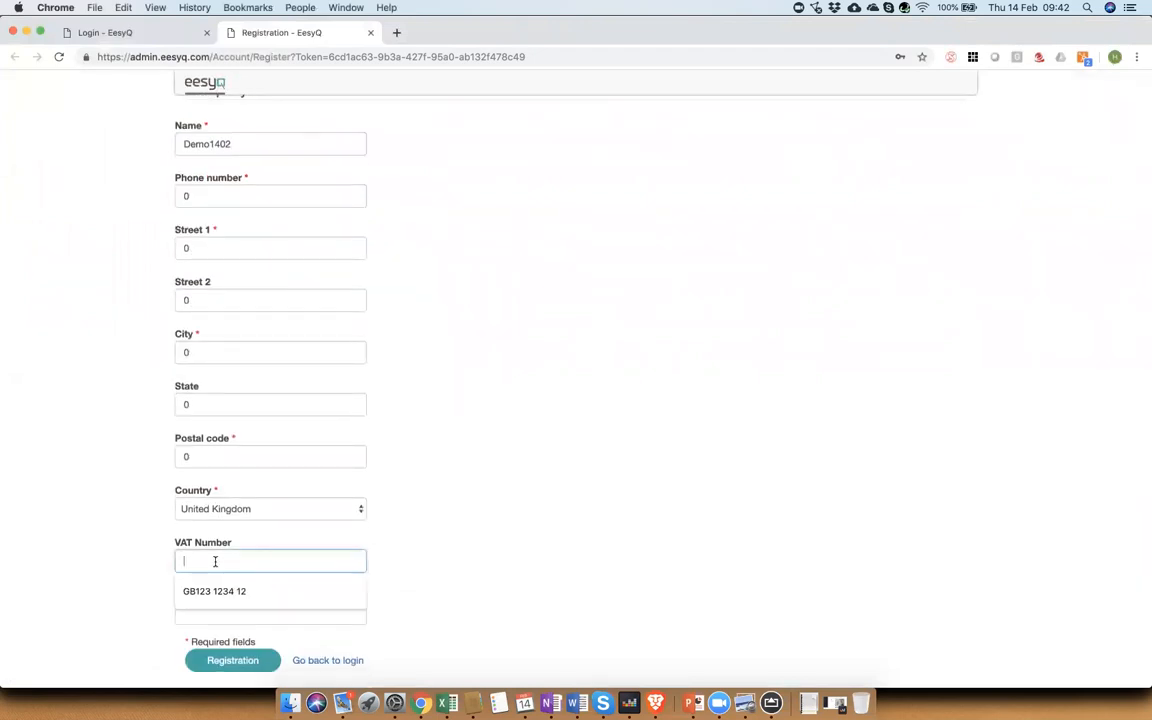
click(213, 590)
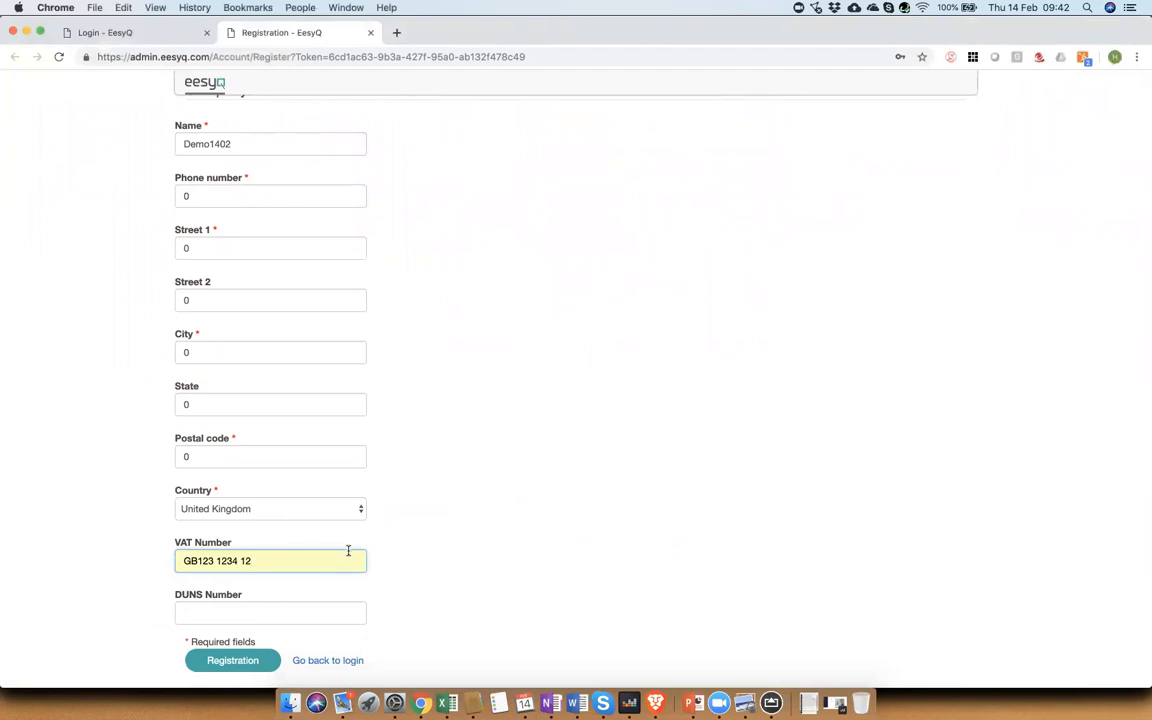
click(246, 662)
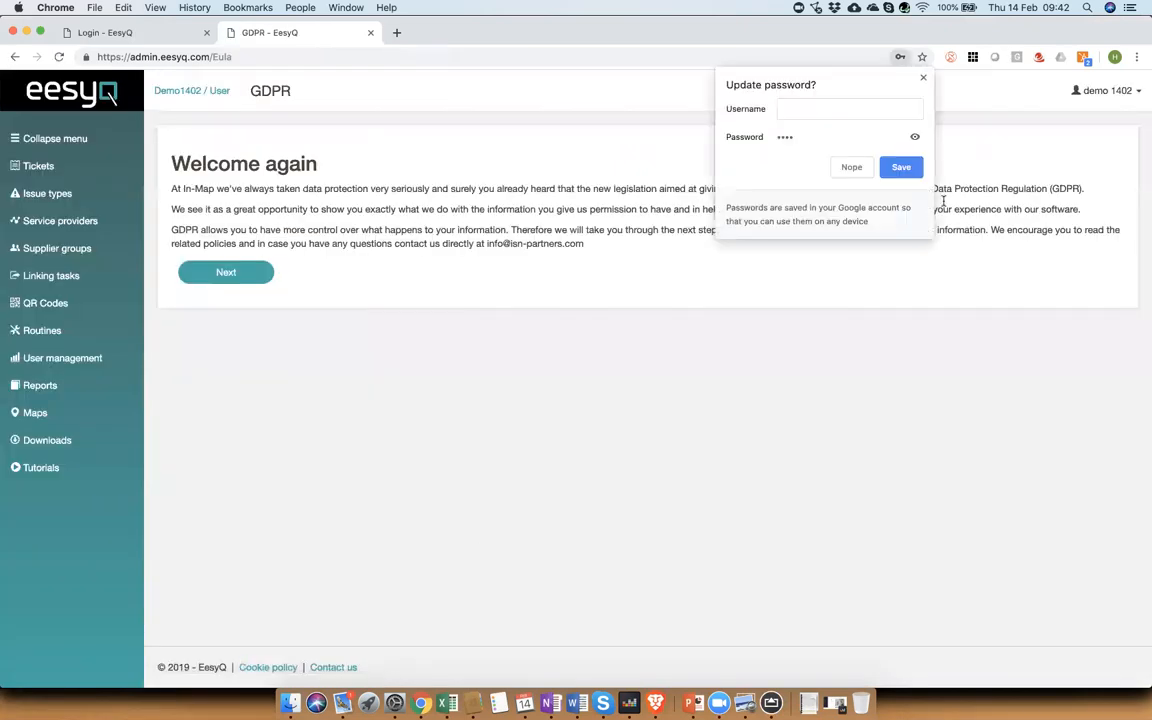
Step: Decline saving the password, continue past the GDPR welcome, and declare being over 18 years of age
click(851, 167)
click(239, 279)
click(175, 213)
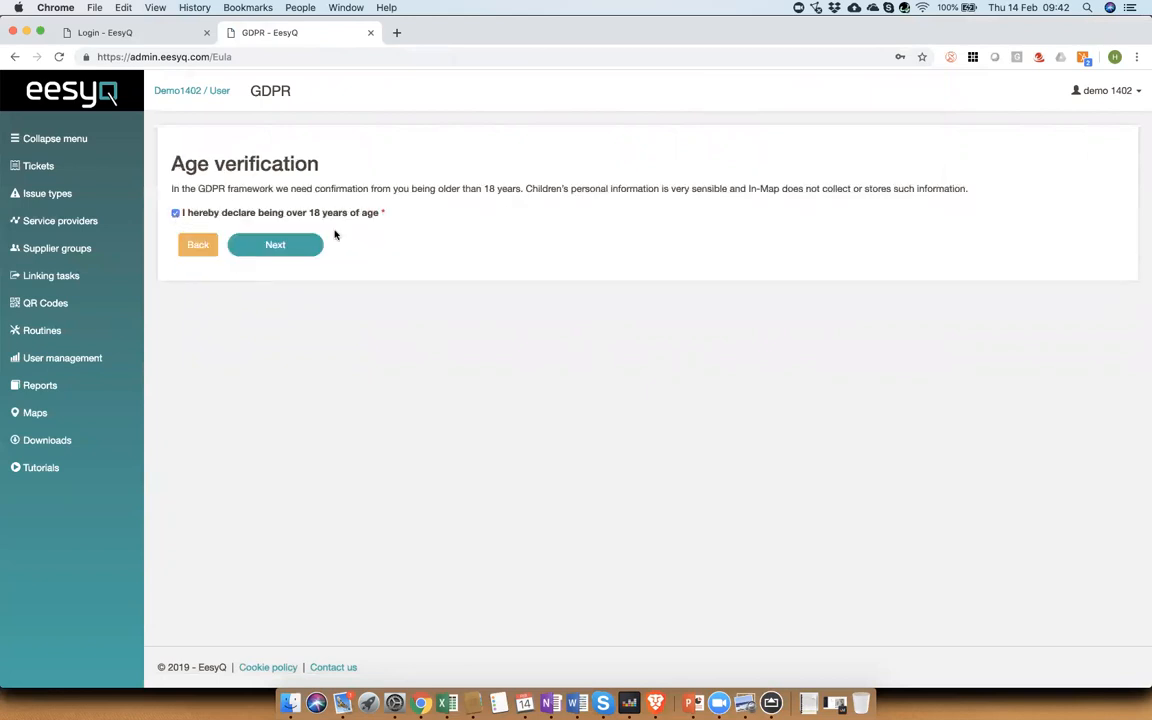
click(296, 246)
Step: Accept the remaining GDPR consent pages and continue through them
click(176, 511)
click(275, 560)
click(190, 491)
click(275, 540)
click(175, 450)
click(175, 338)
click(175, 241)
click(285, 483)
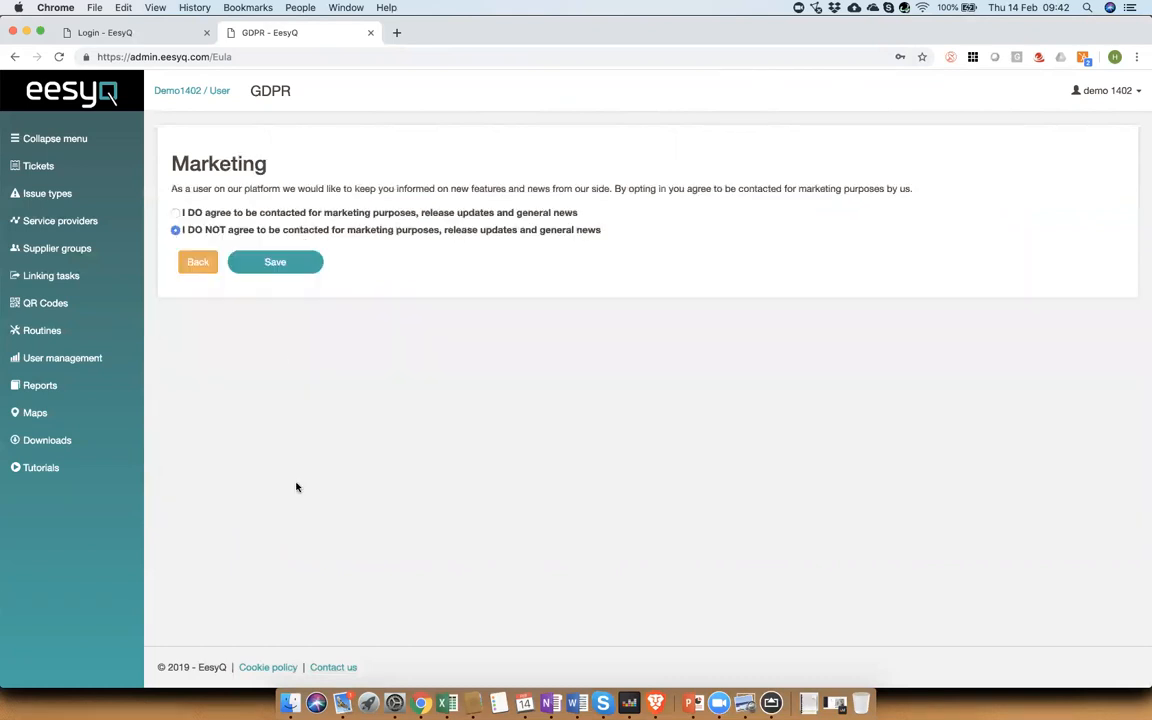
Step: Choose not to be contacted for marketing purposes and save the GDPR settings
click(175, 212)
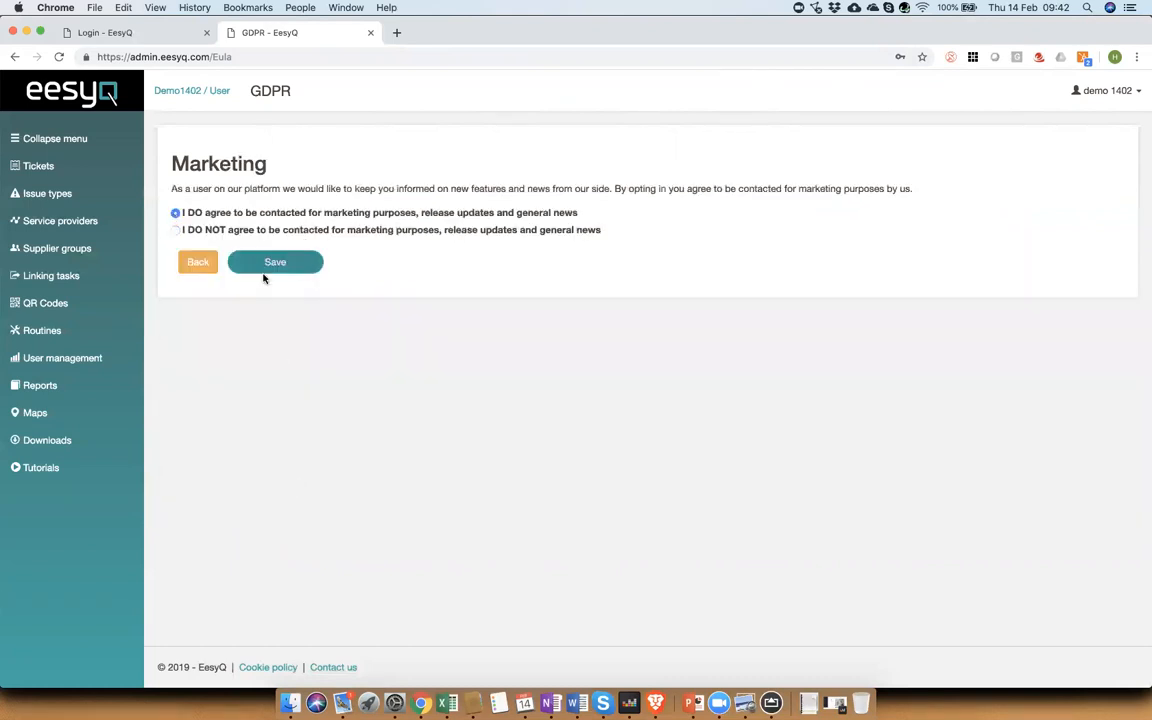
click(176, 230)
click(261, 274)
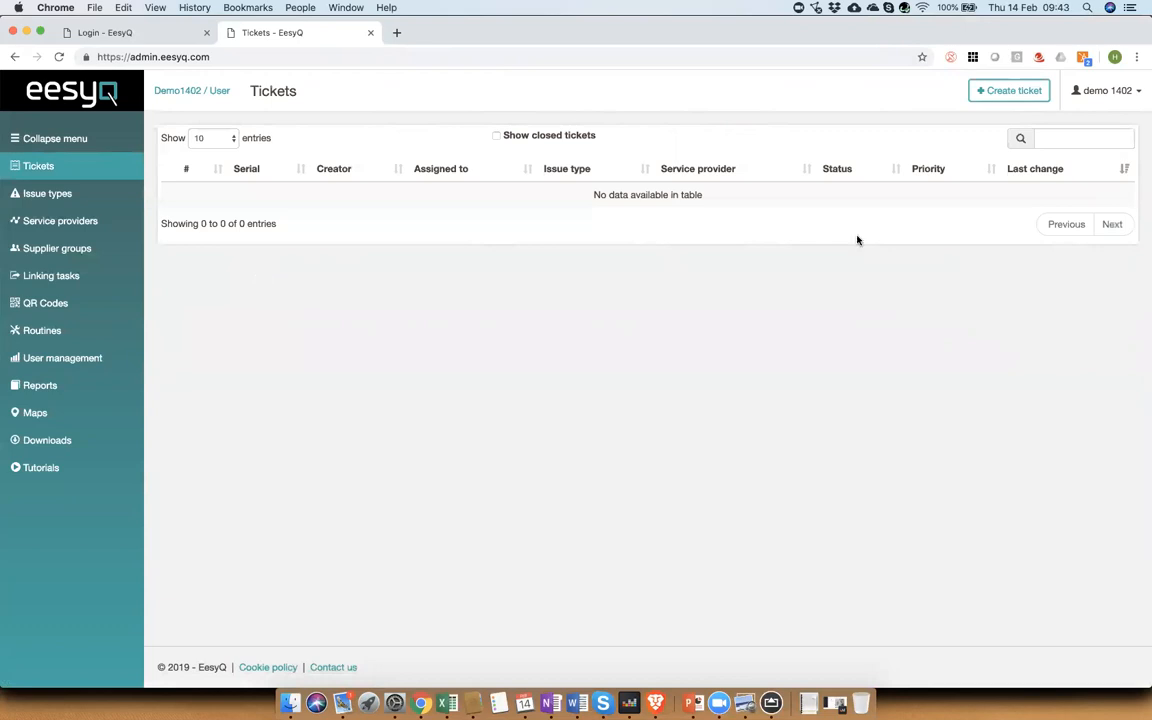
Step: Log out and log back in as the demo service provider account with its password
click(1126, 92)
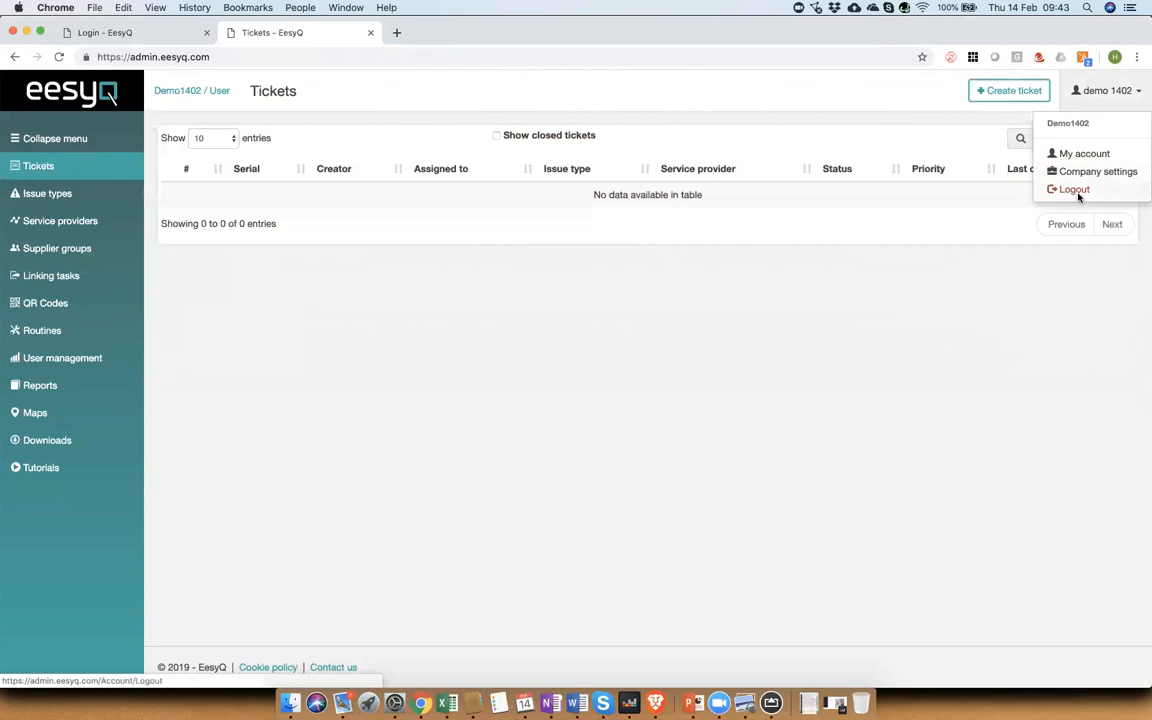
click(1076, 192)
drag(480, 217, 368, 219)
text(sp)
key(Tab)
text(••••••••)
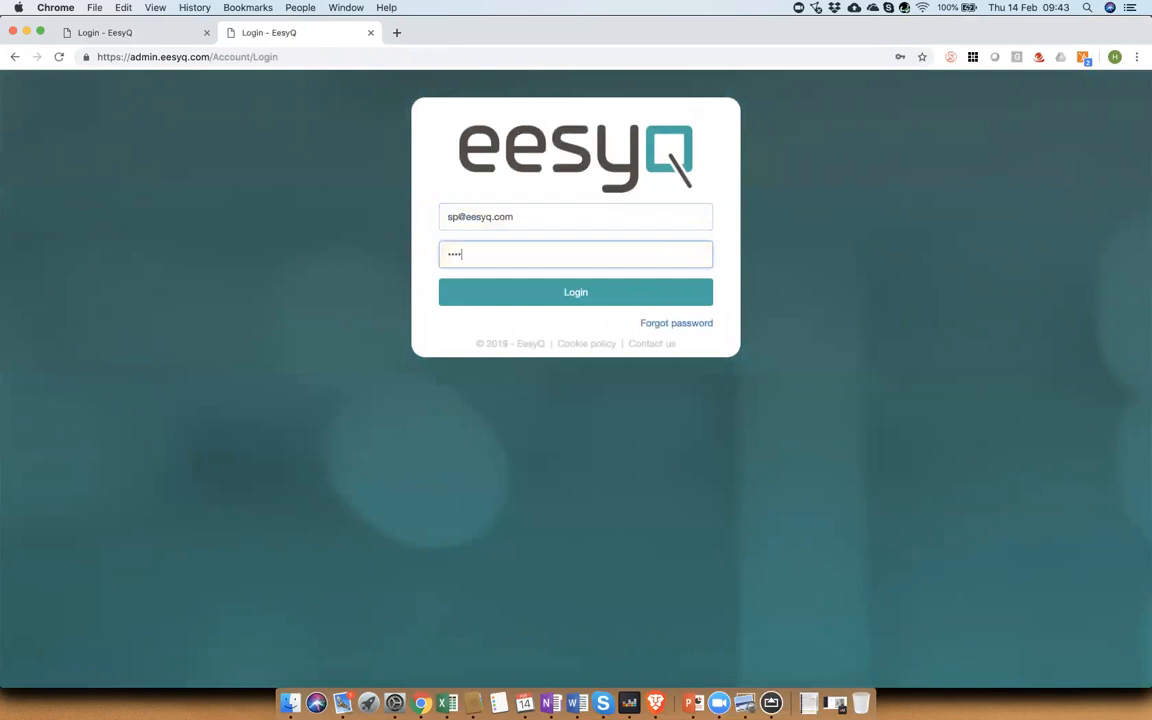
key(Return)
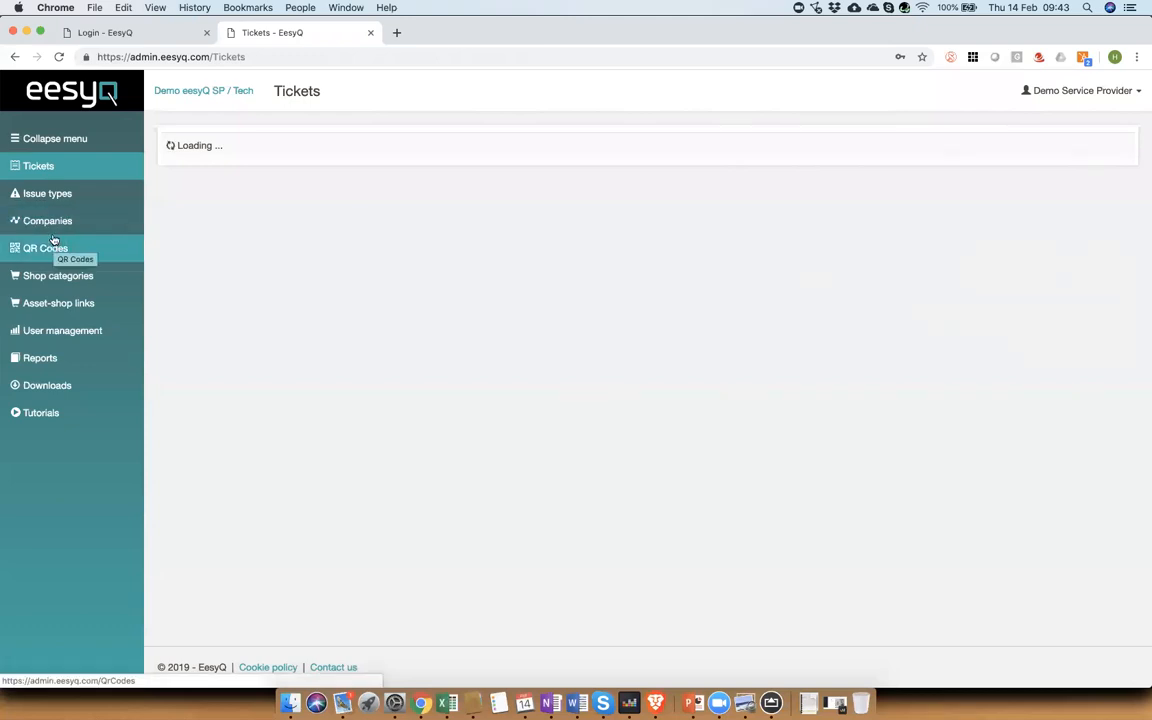
click(53, 222)
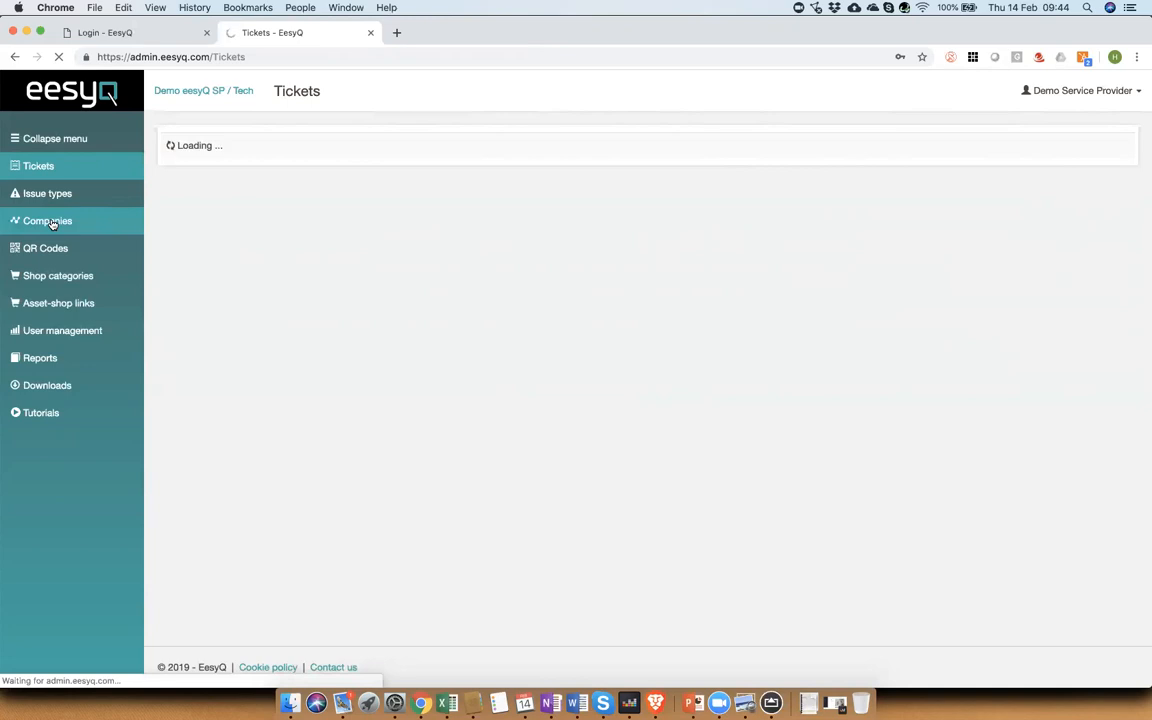
click(47, 221)
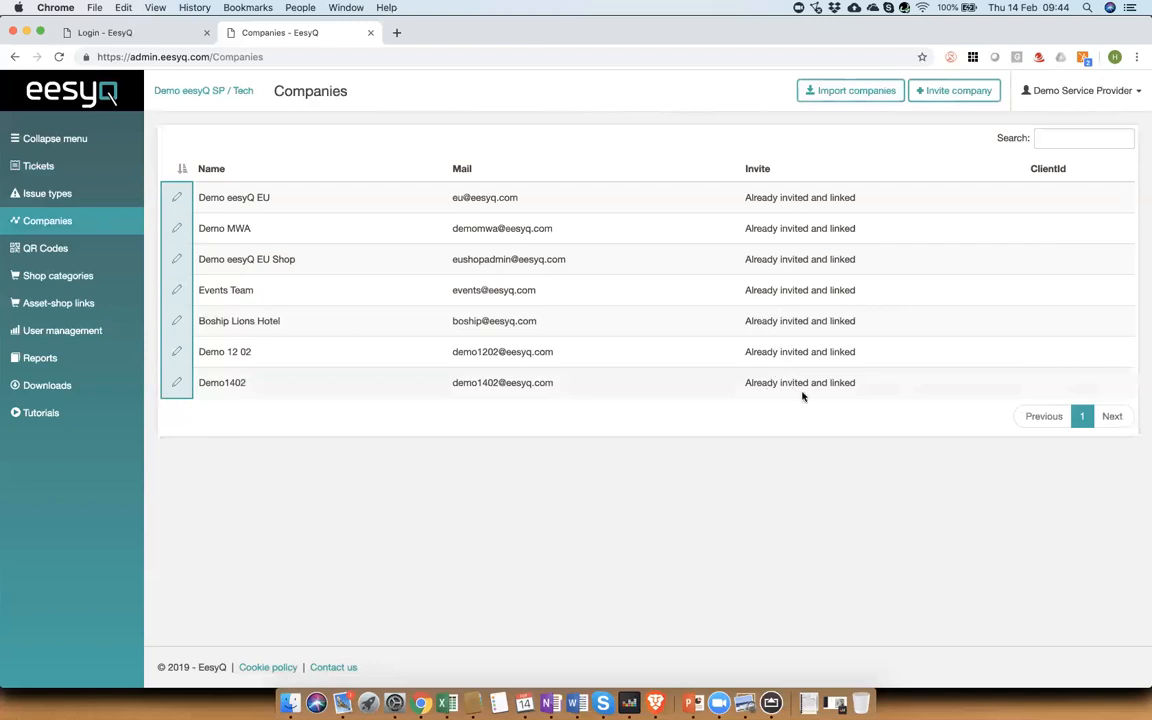
click(45, 249)
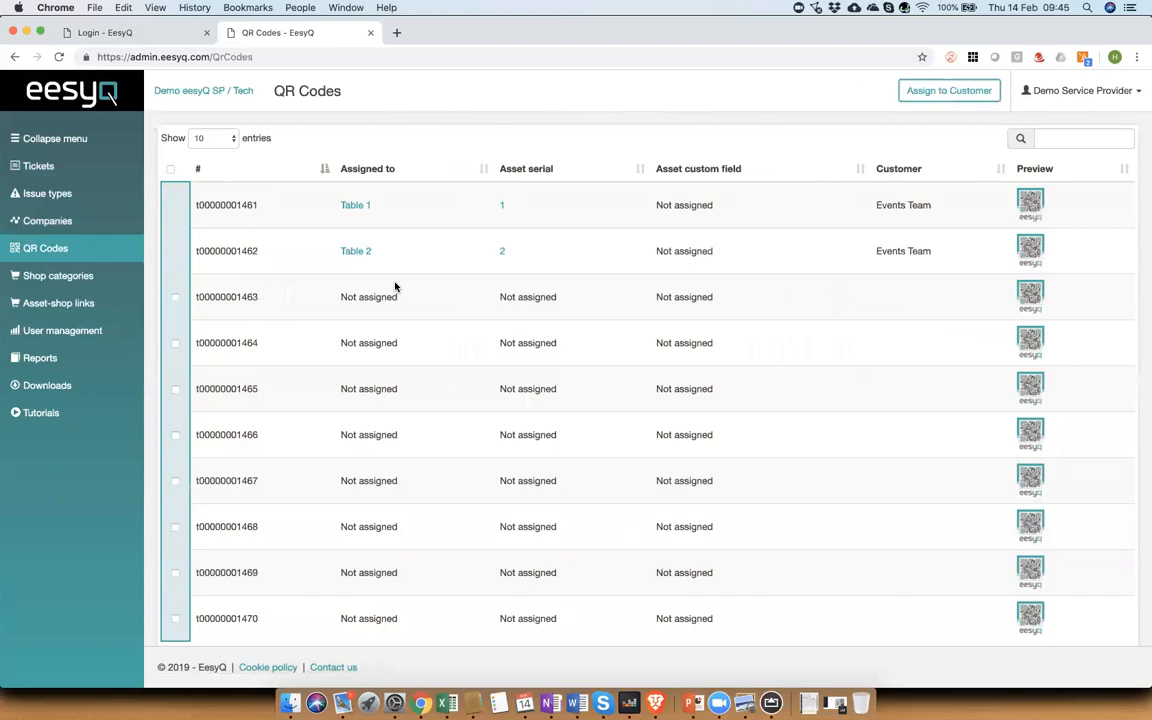
click(175, 299)
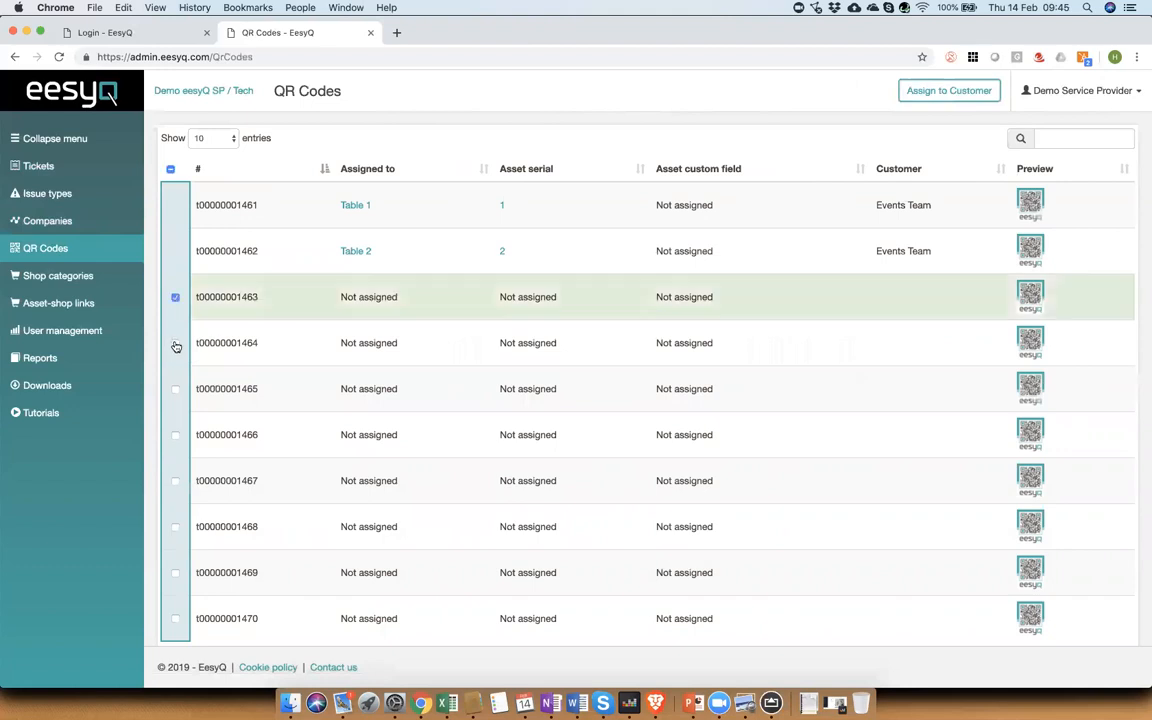
click(175, 344)
click(175, 390)
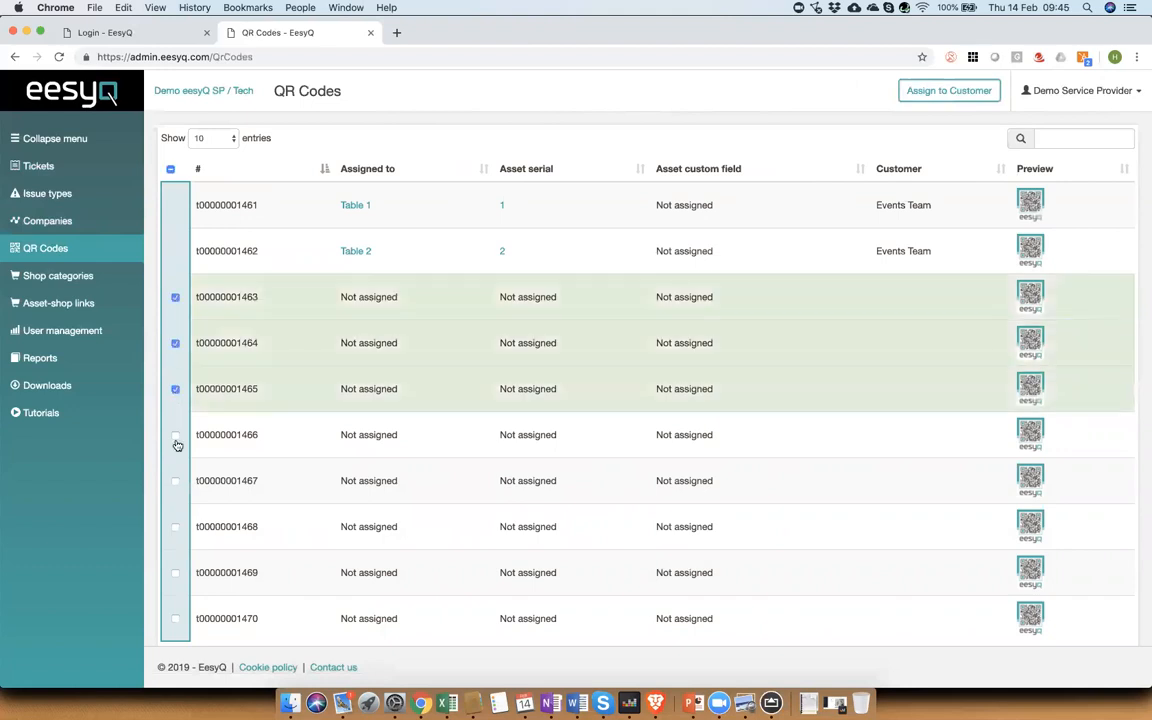
click(175, 437)
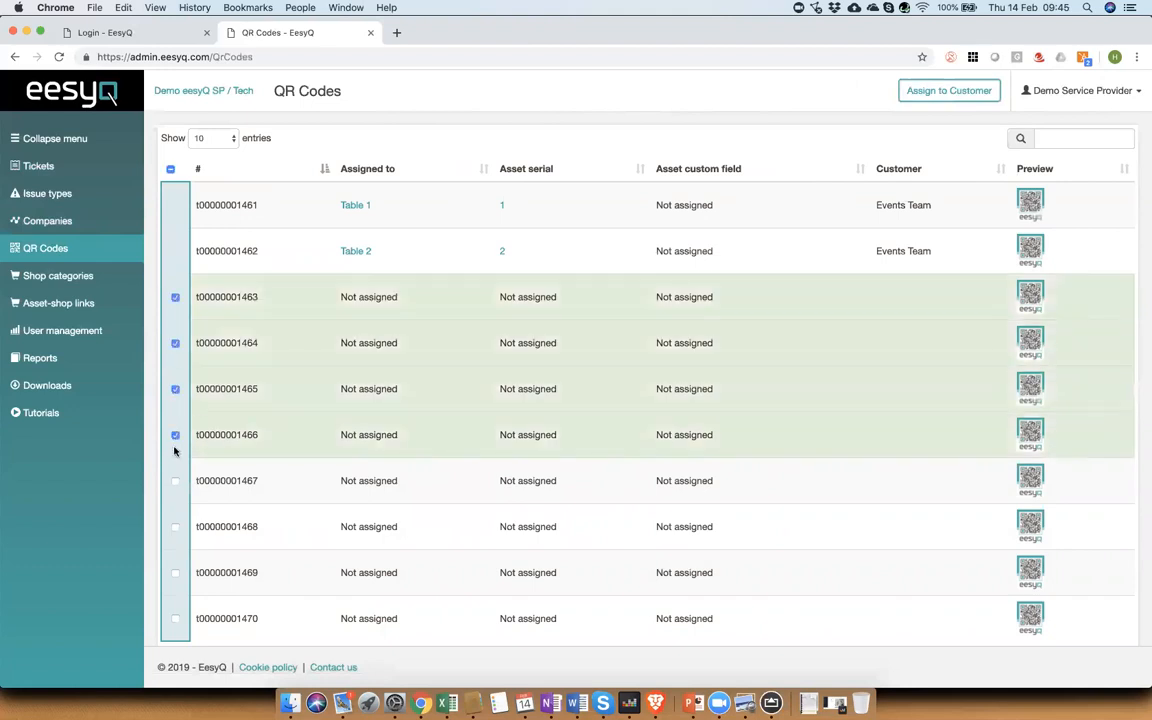
click(175, 481)
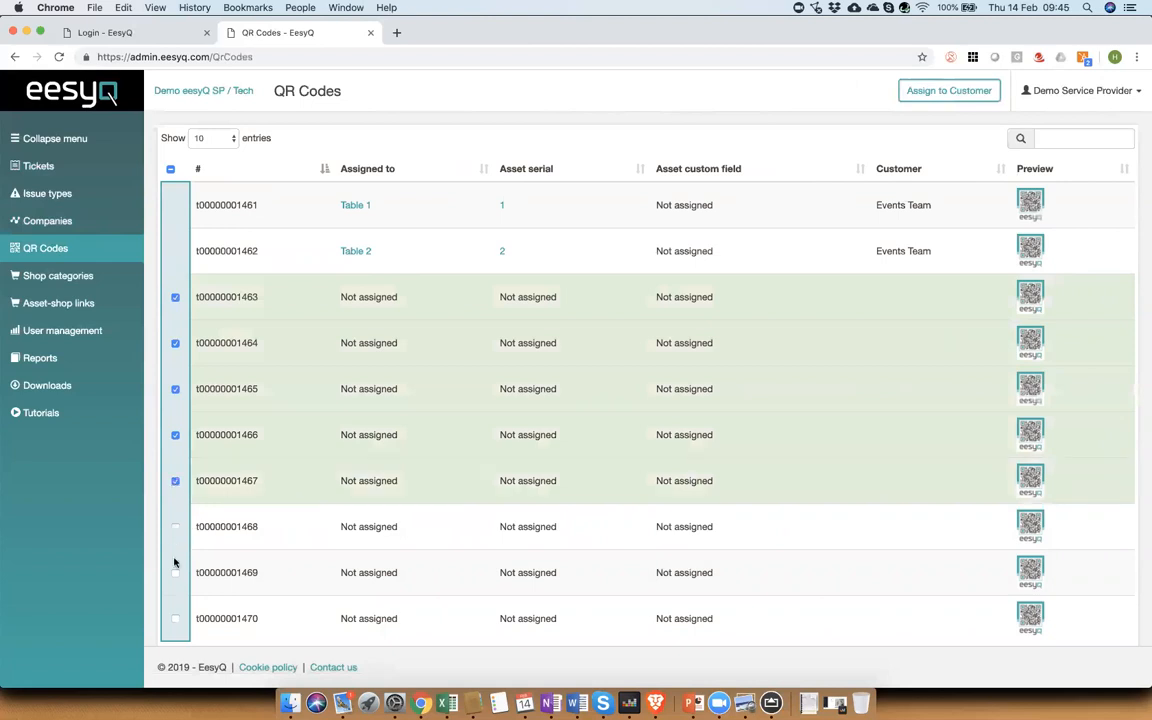
click(175, 528)
click(175, 574)
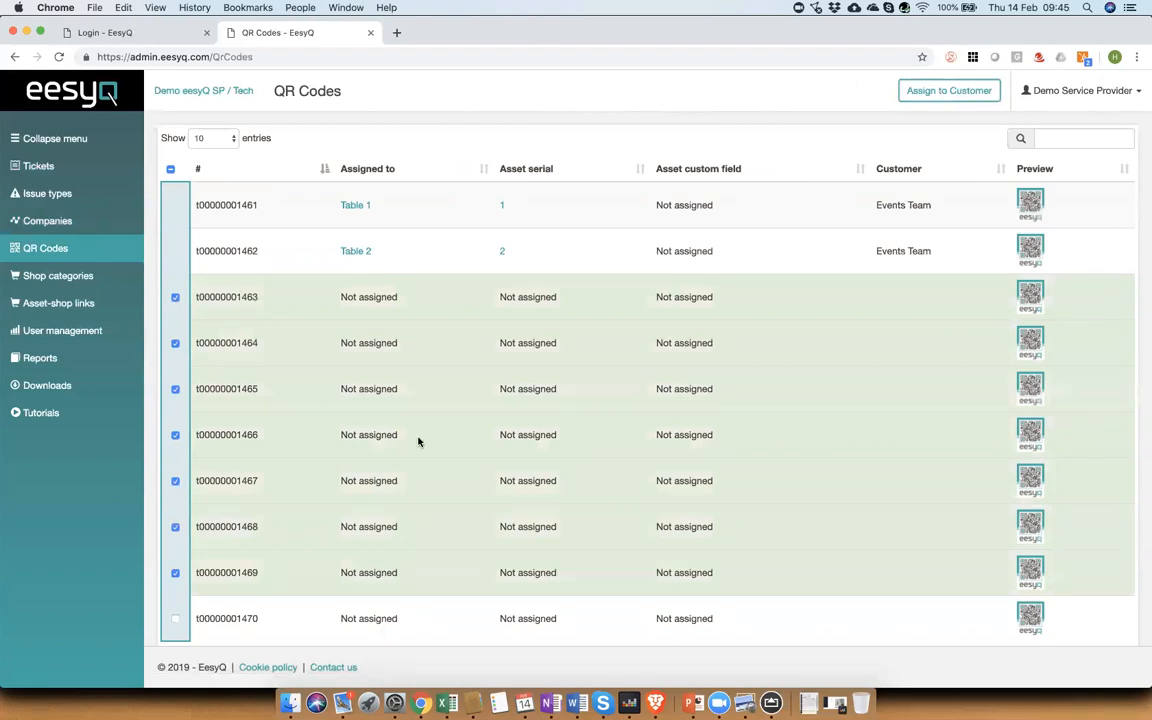
Step: Assign the selected QR codes to the customer Demo1402
click(966, 92)
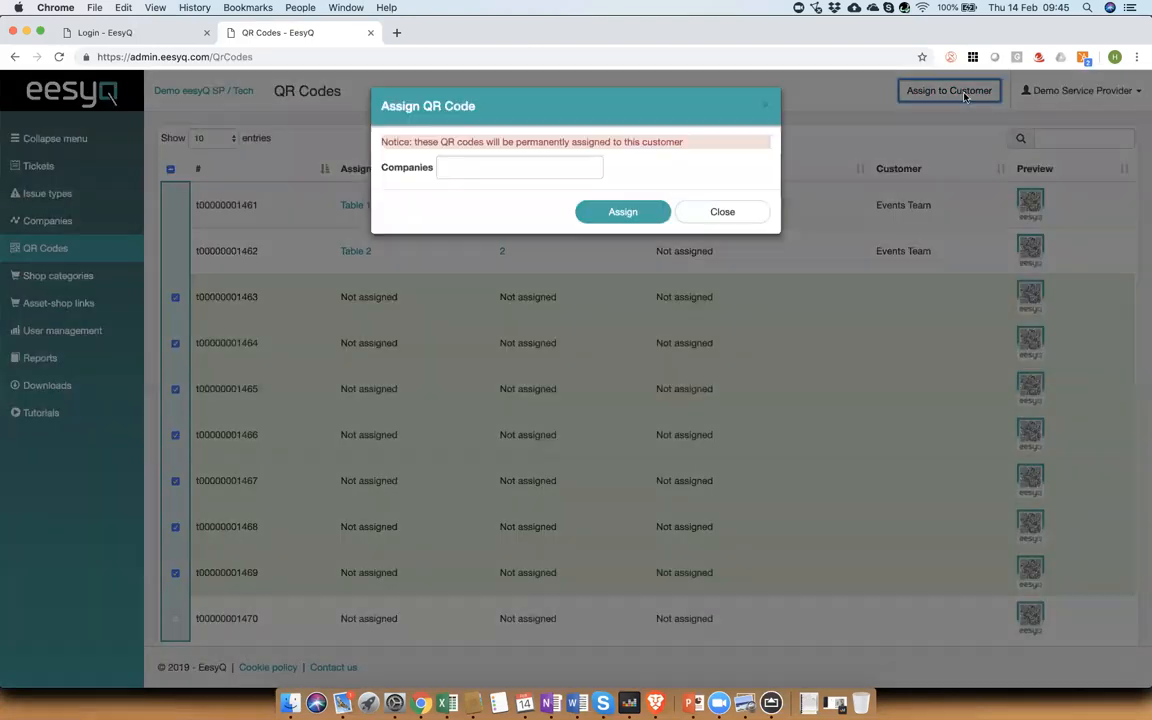
click(555, 170)
text(demo)
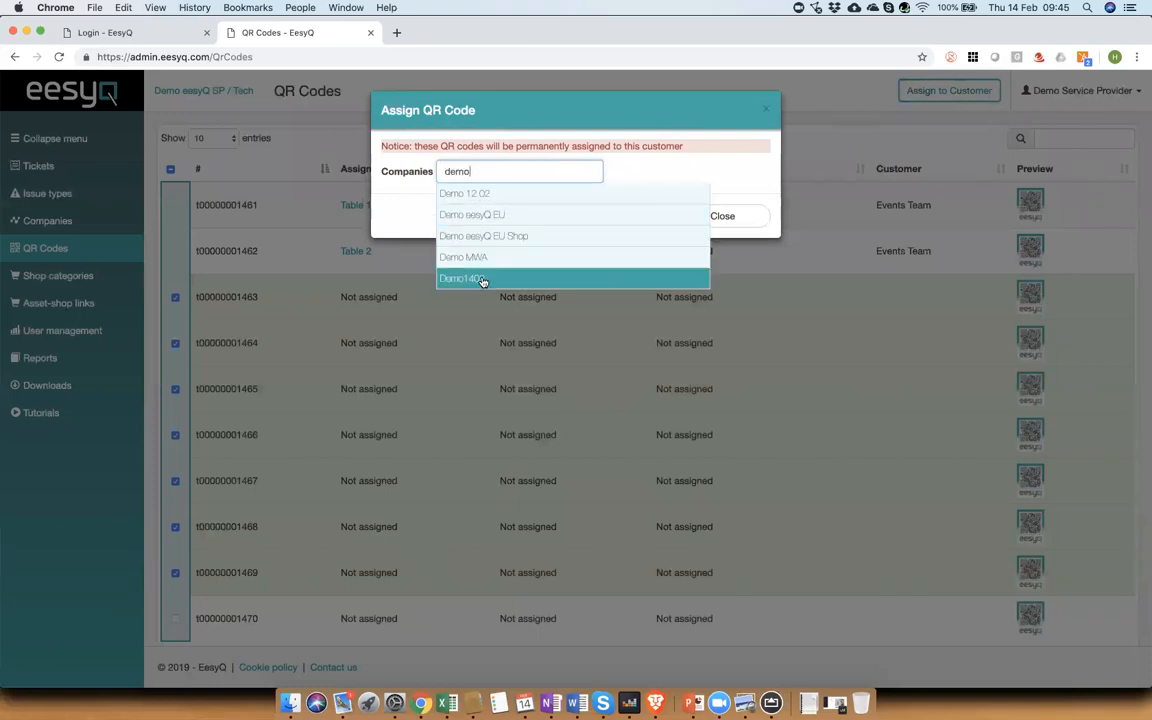
click(482, 280)
click(614, 220)
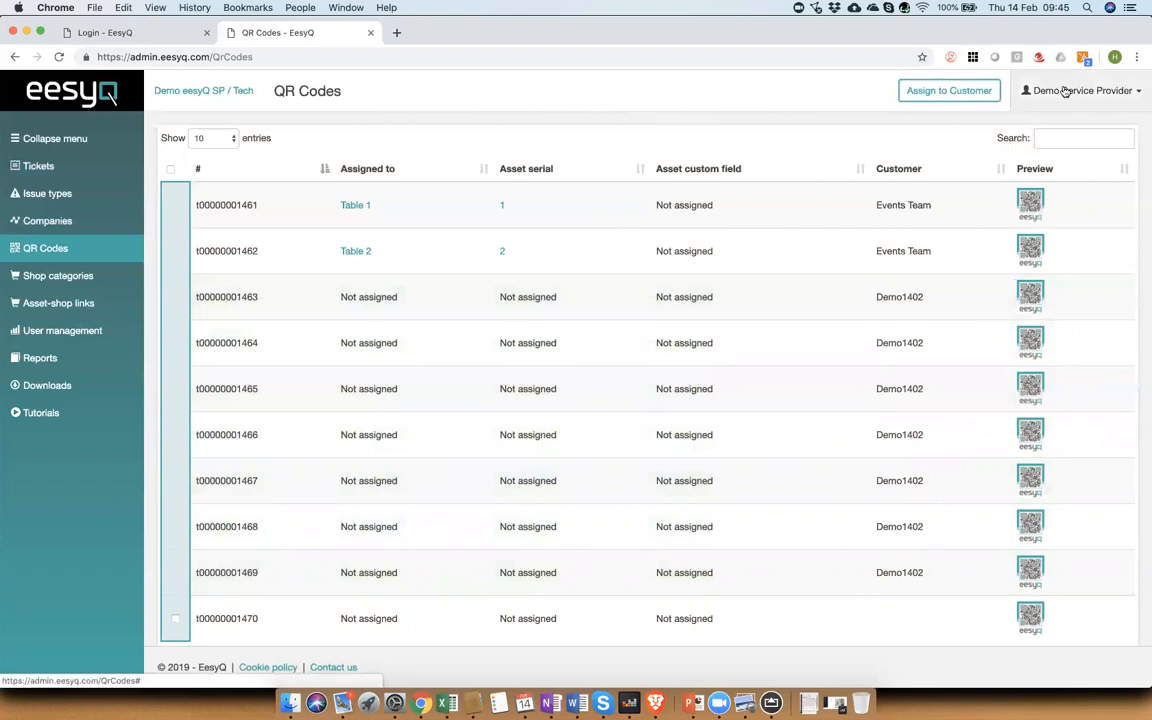
Step: Log out and log in as the newly registered Demo1402 user with its password
click(1066, 91)
click(1068, 189)
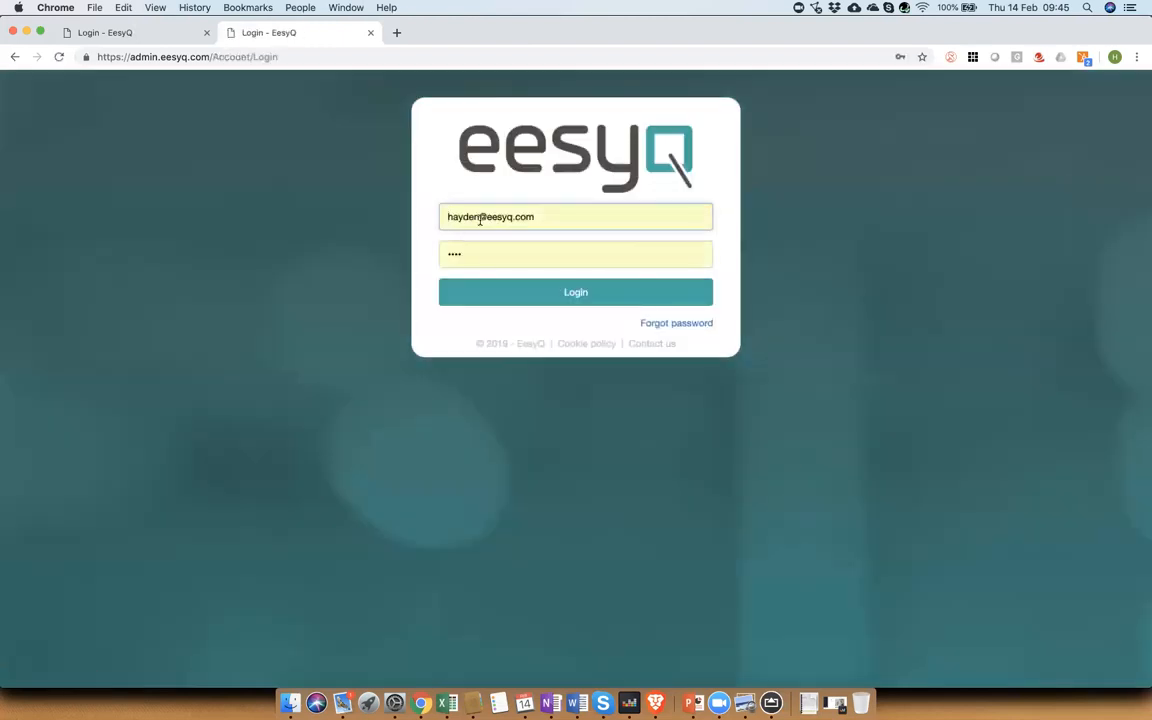
double_click(480, 221)
text(demo140)
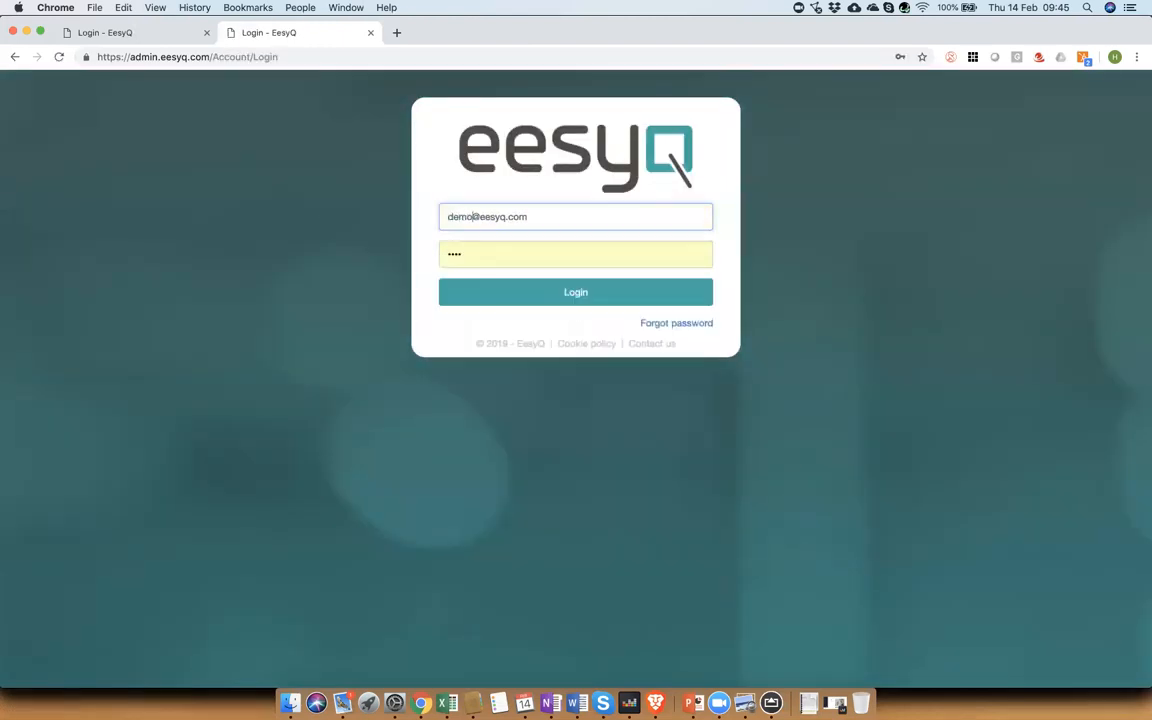
text(2)
key(Tab)
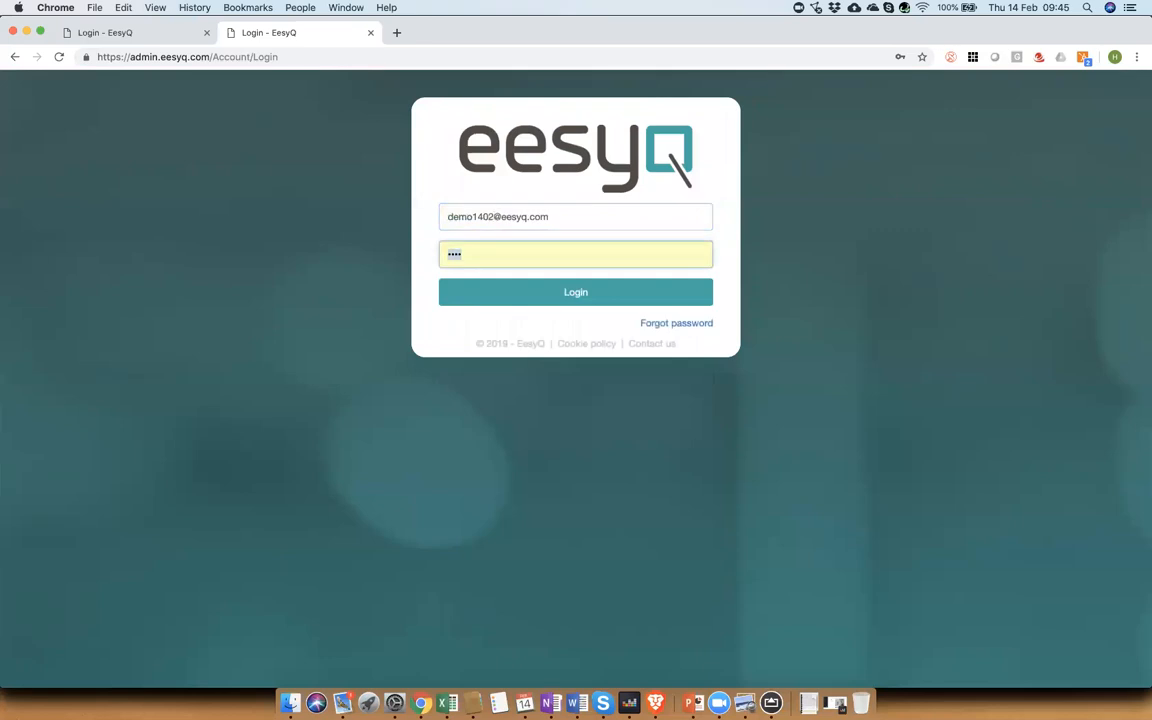
text(****)
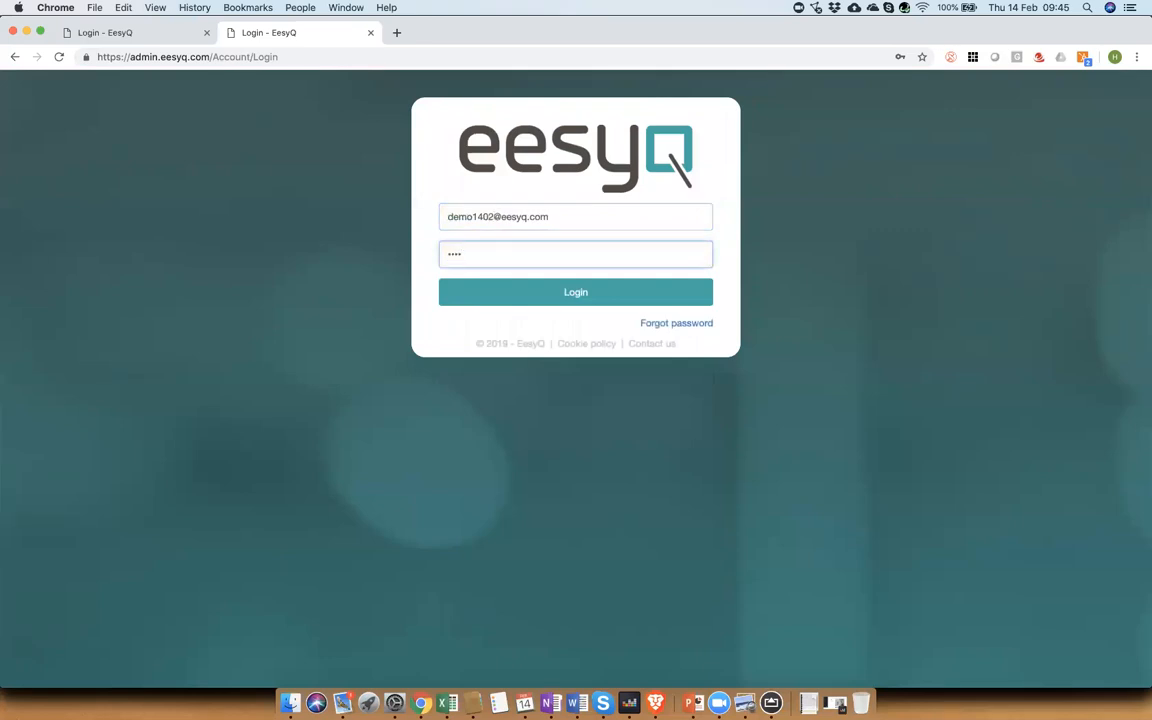
key(Return)
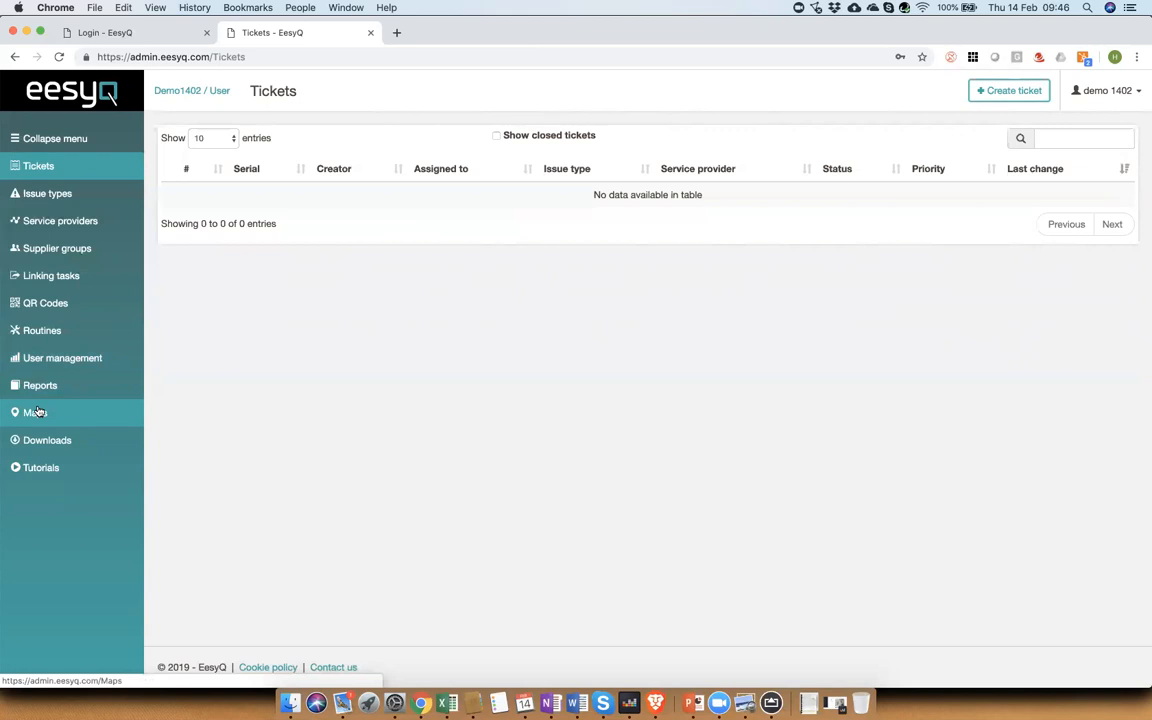
Step: Review the new company's issue types, service providers and supplier groups
click(37, 199)
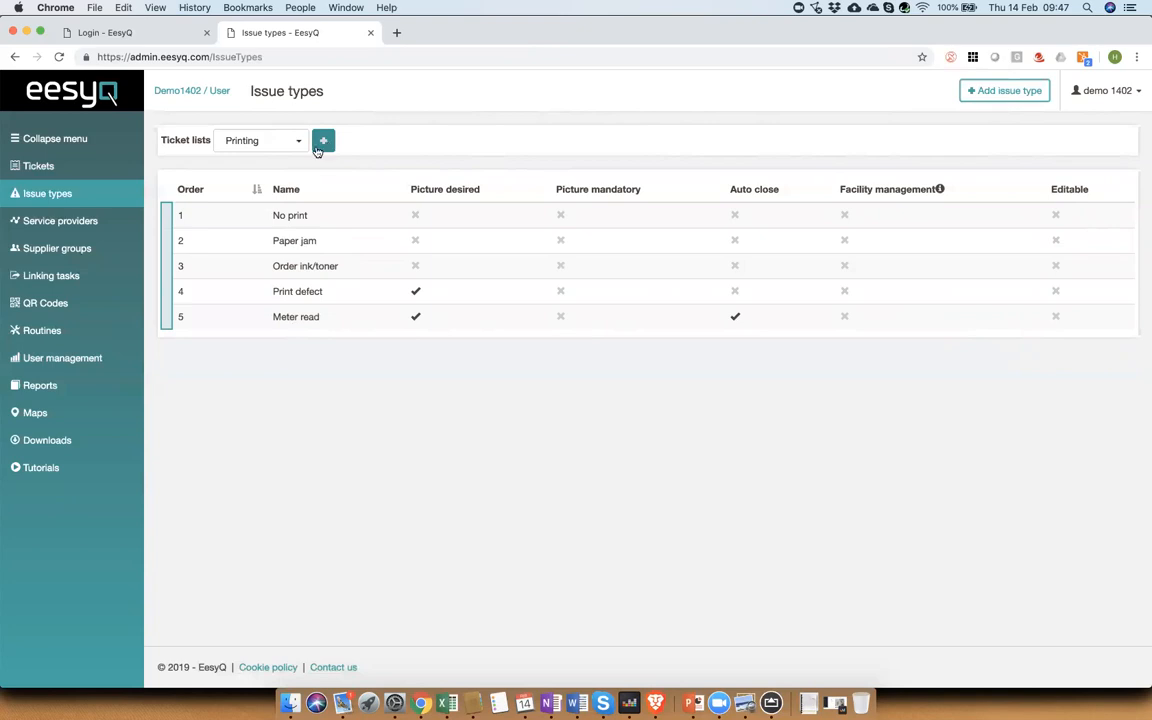
click(59, 225)
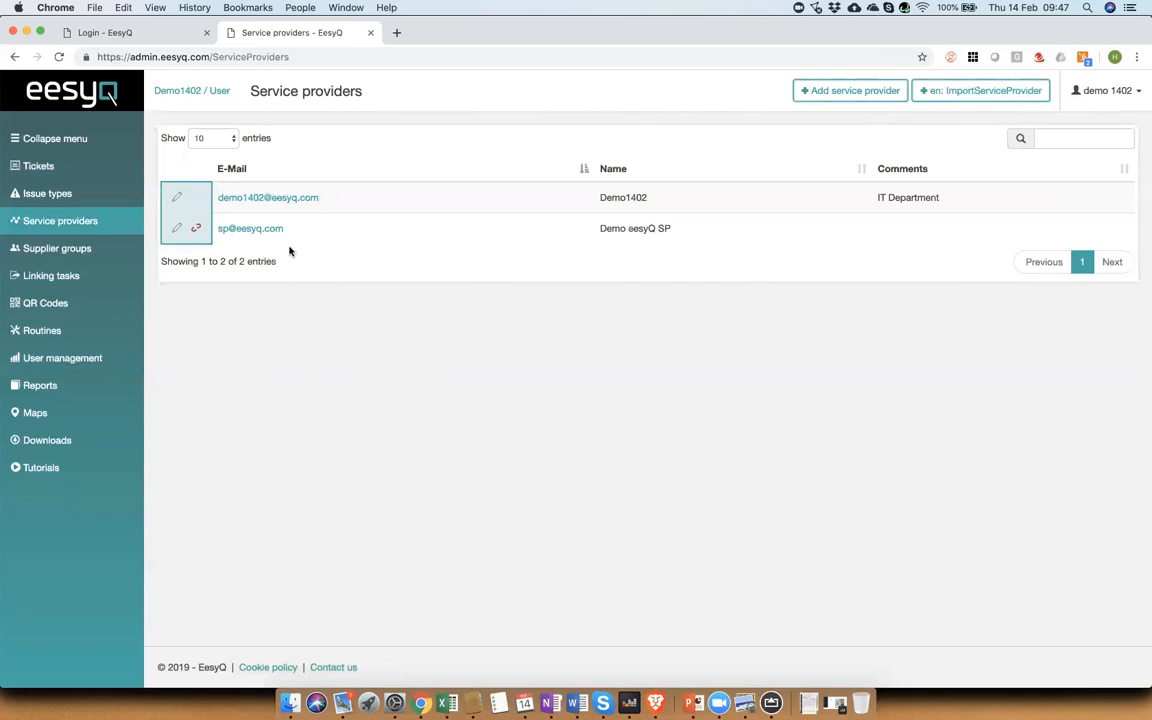
click(48, 254)
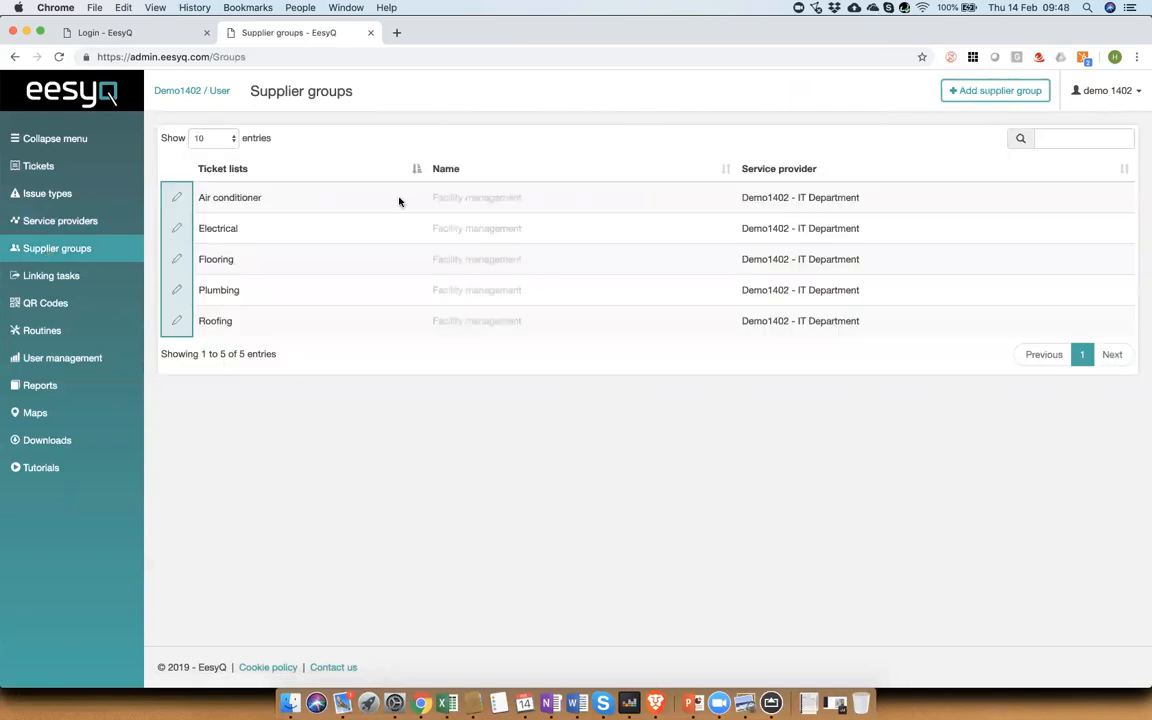
Step: Add a supplier group named Desktop Printers for the Printing ticket list
click(981, 96)
click(596, 145)
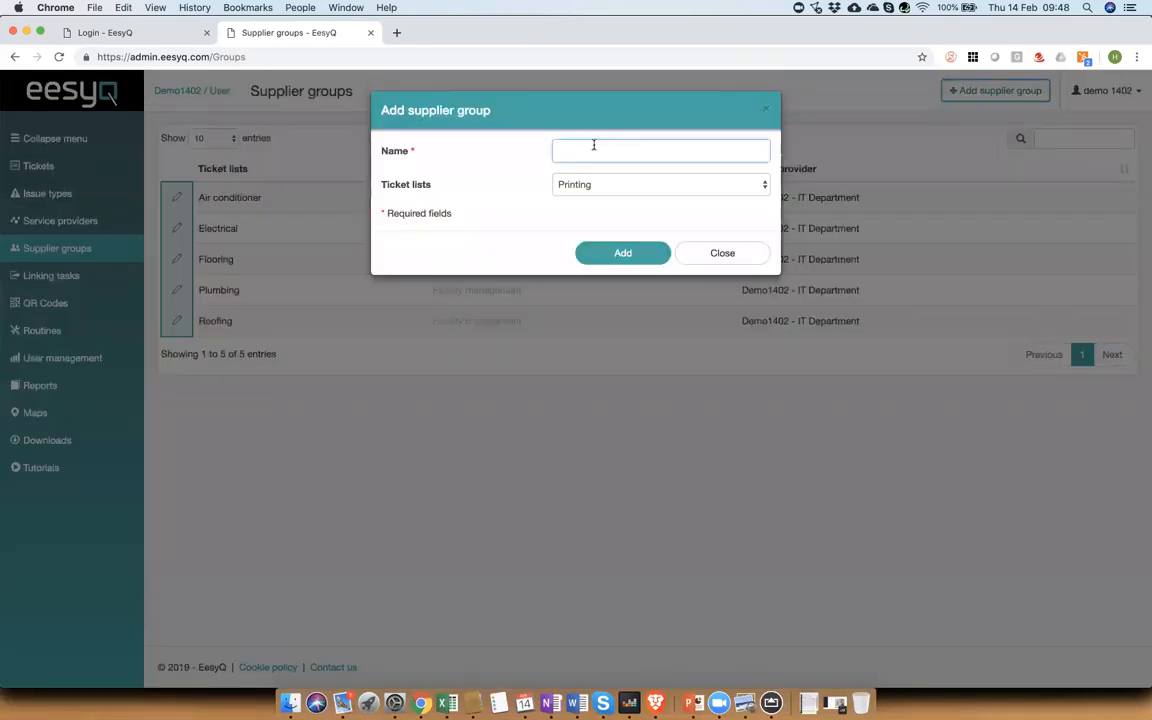
text(Printer)
key(BackSpace)
key(BackSpace)
key(BackSpace)
key(BackSpace)
key(BackSpace)
key(BackSpace)
key(BackSpace)
text(Desktop Printers)
click(620, 253)
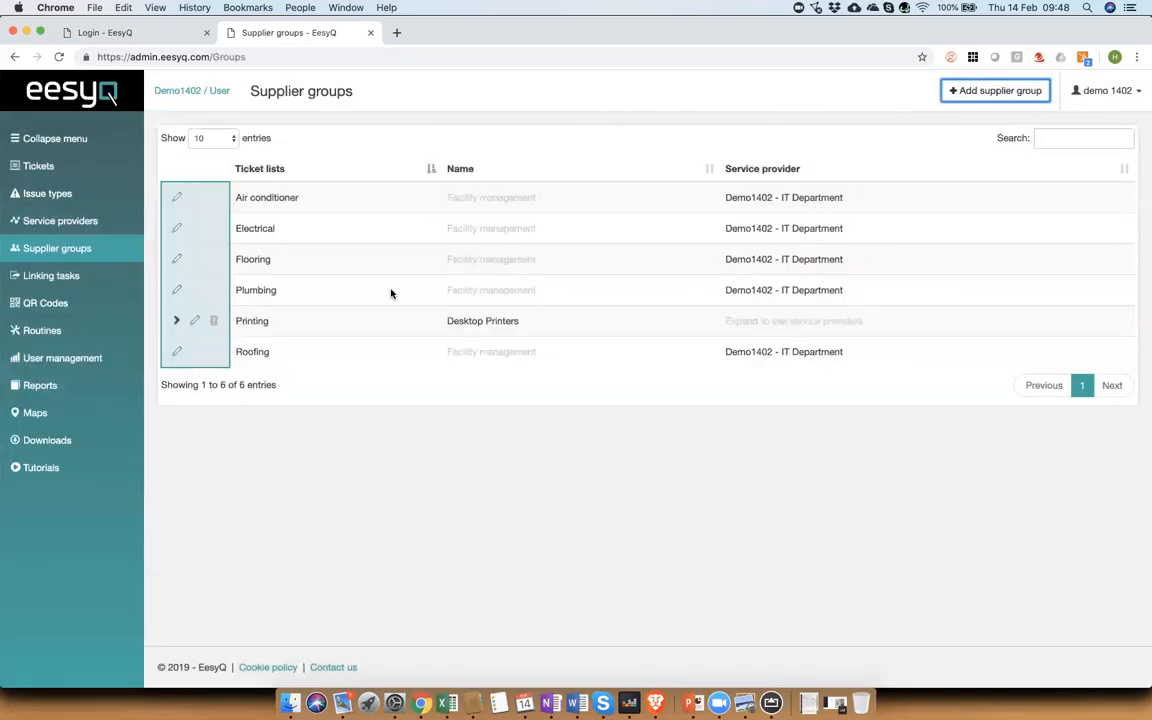
Step: Expand the Printing supplier group and set No print to contact Demo eesyQ SP with issue No Print
click(179, 323)
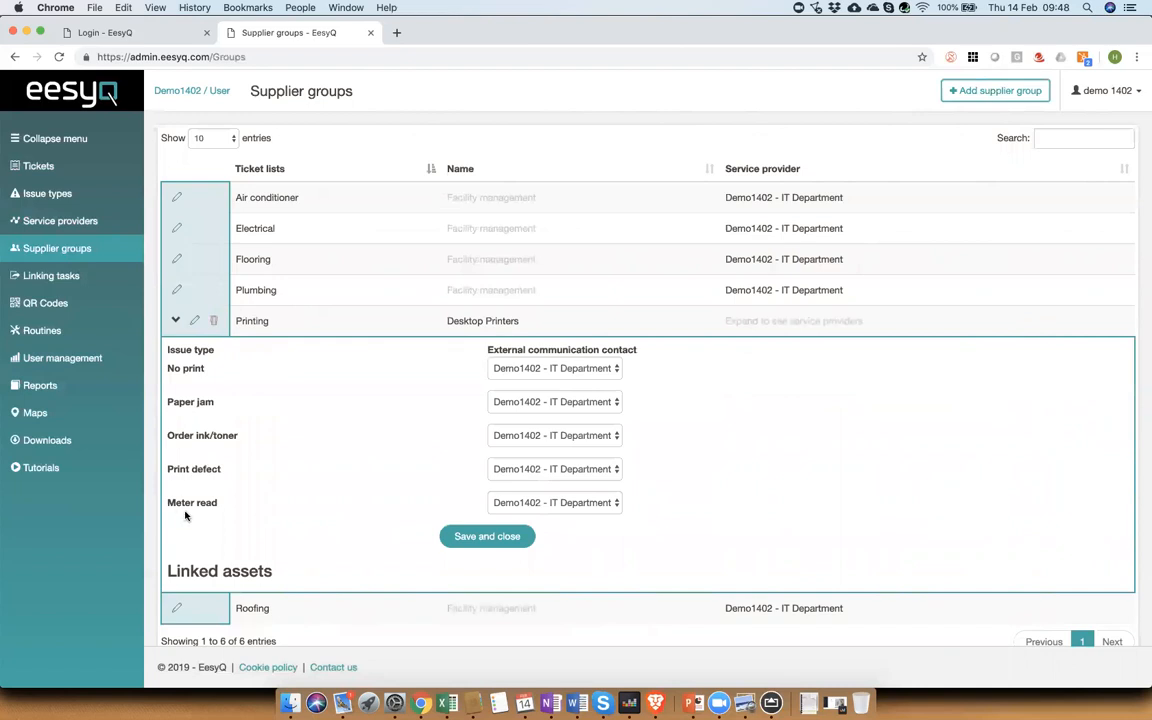
click(556, 368)
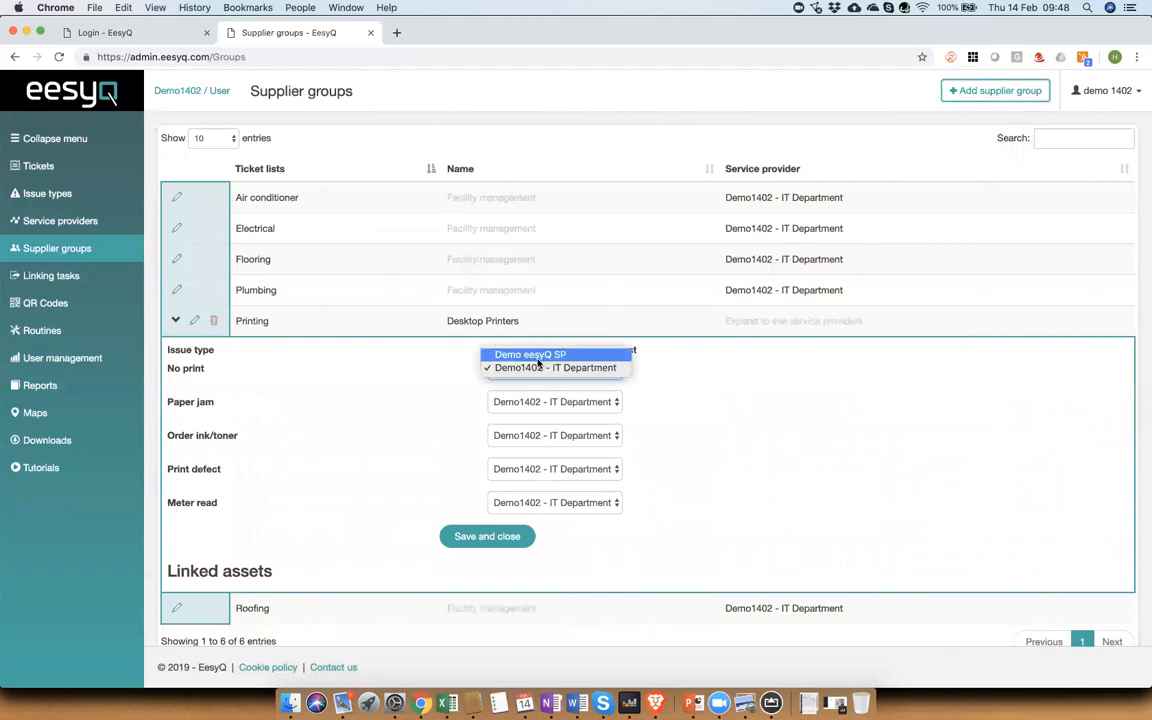
click(538, 356)
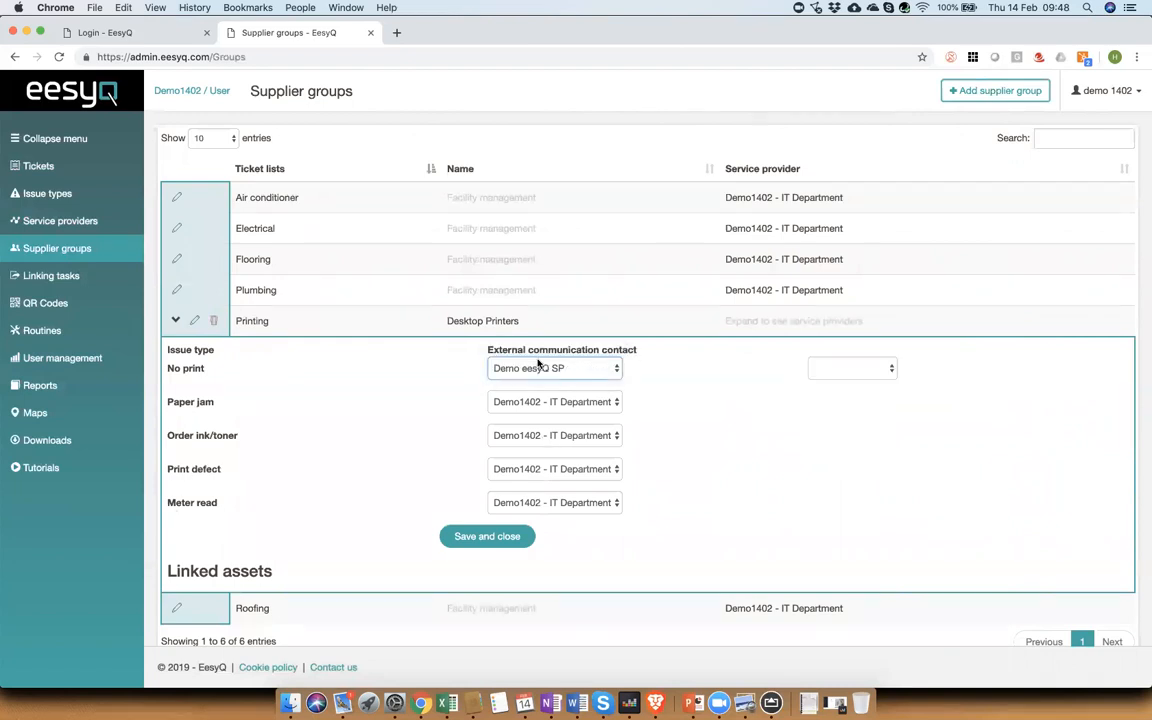
click(850, 367)
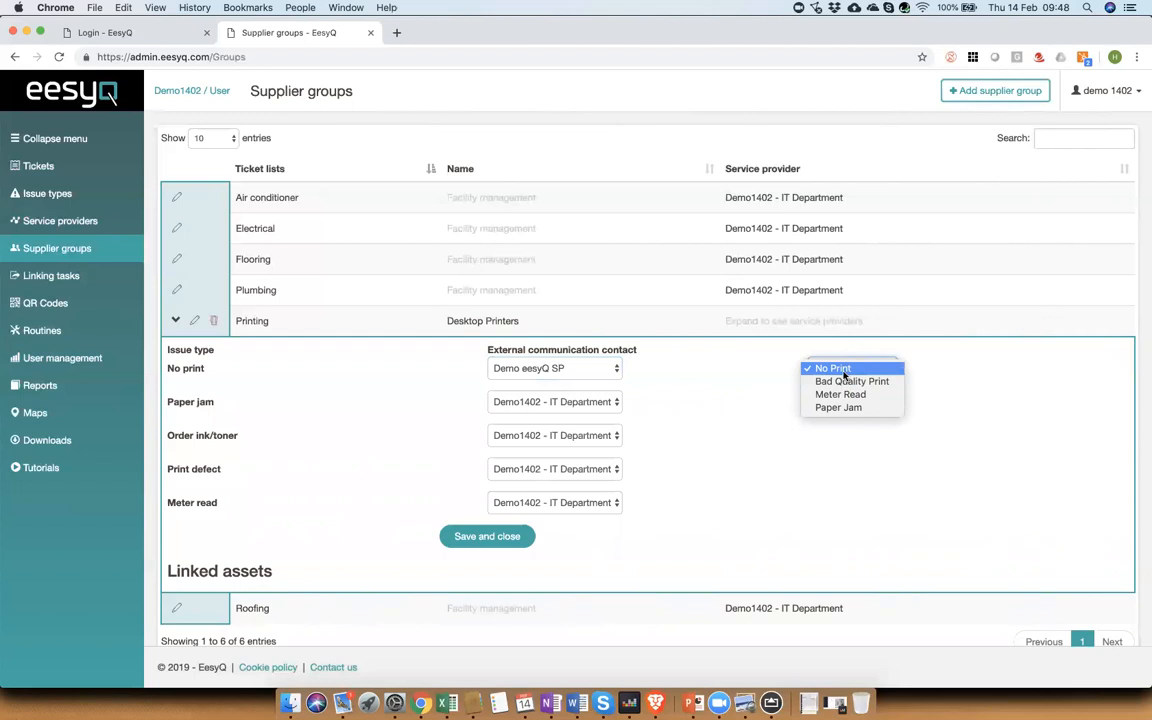
click(845, 372)
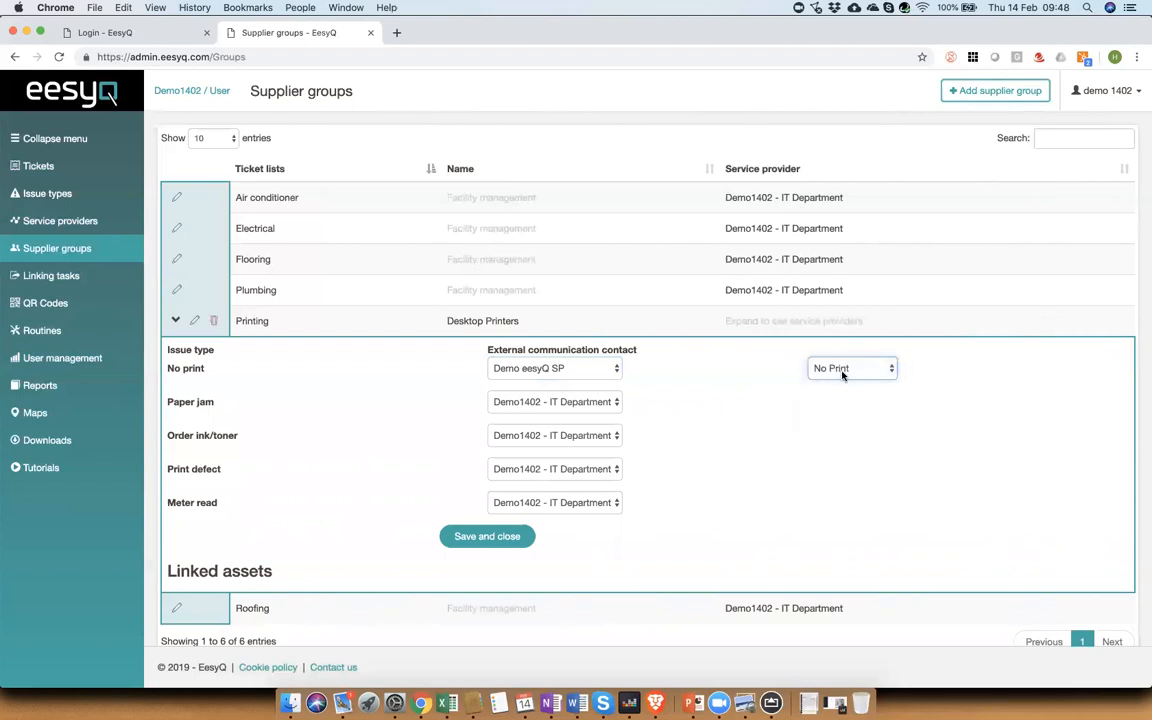
Step: Set Paper jam to contact Demo eesyQ SP with issue Paper Jam
click(532, 403)
click(532, 389)
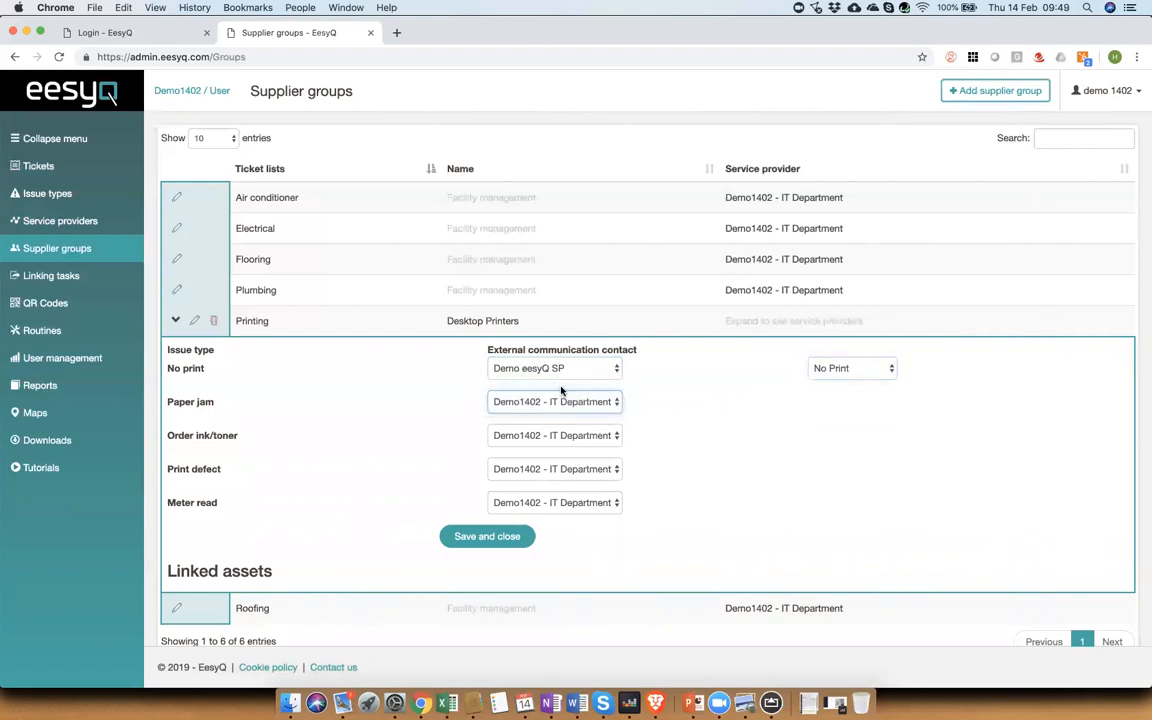
click(858, 402)
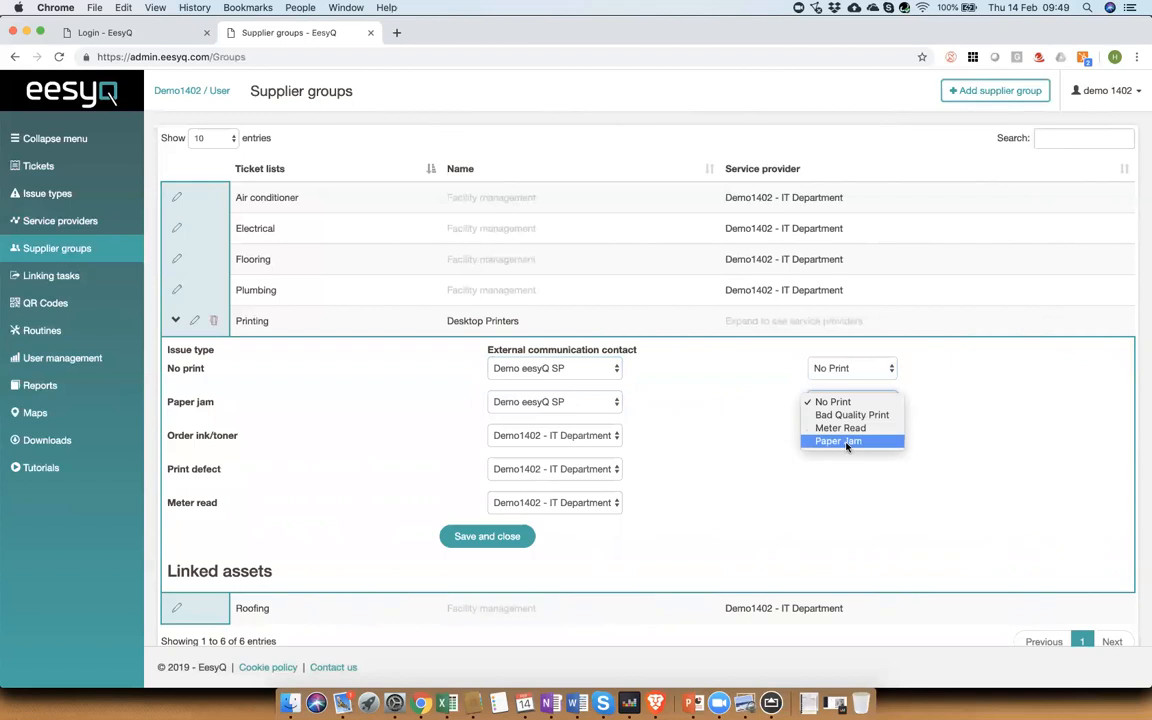
click(846, 441)
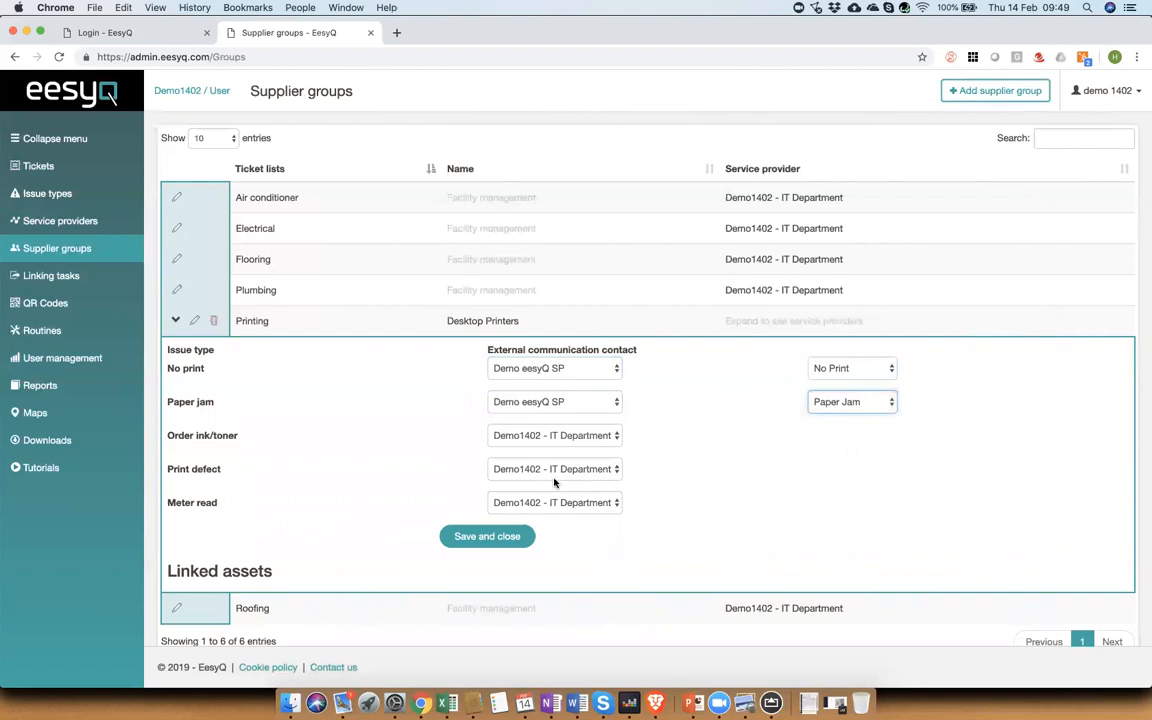
Step: Set Print defect to contact Demo eesyQ SP with issue Bad Quality Print
click(556, 476)
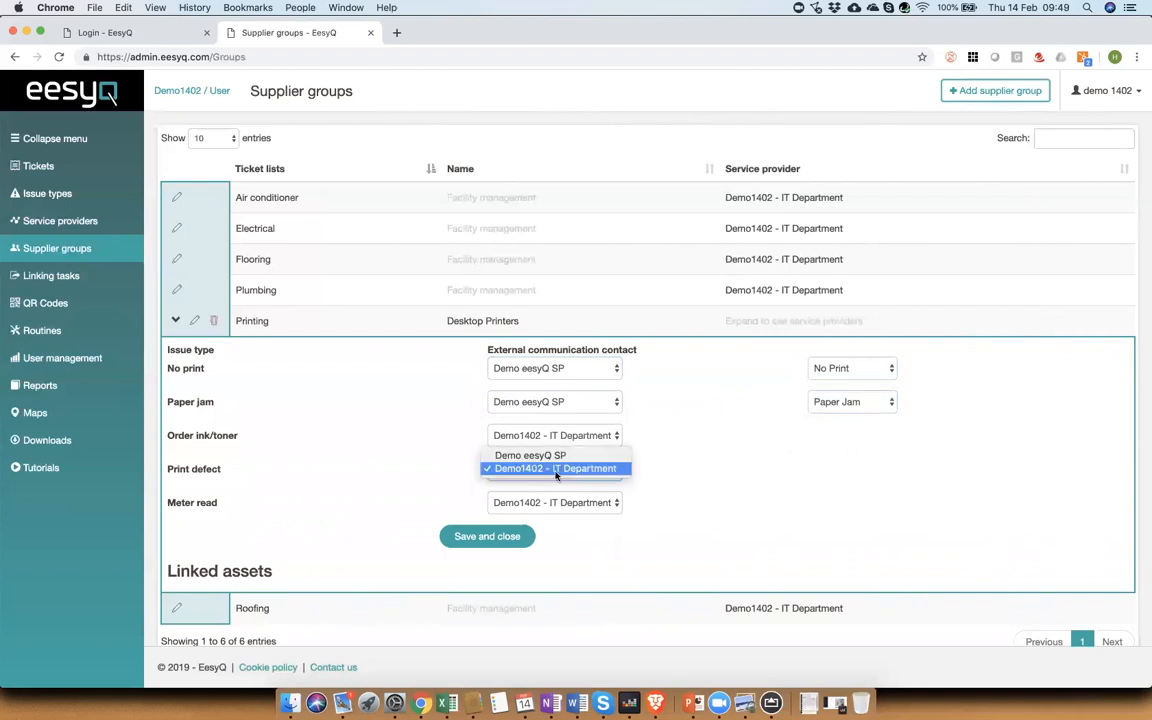
click(550, 454)
click(865, 468)
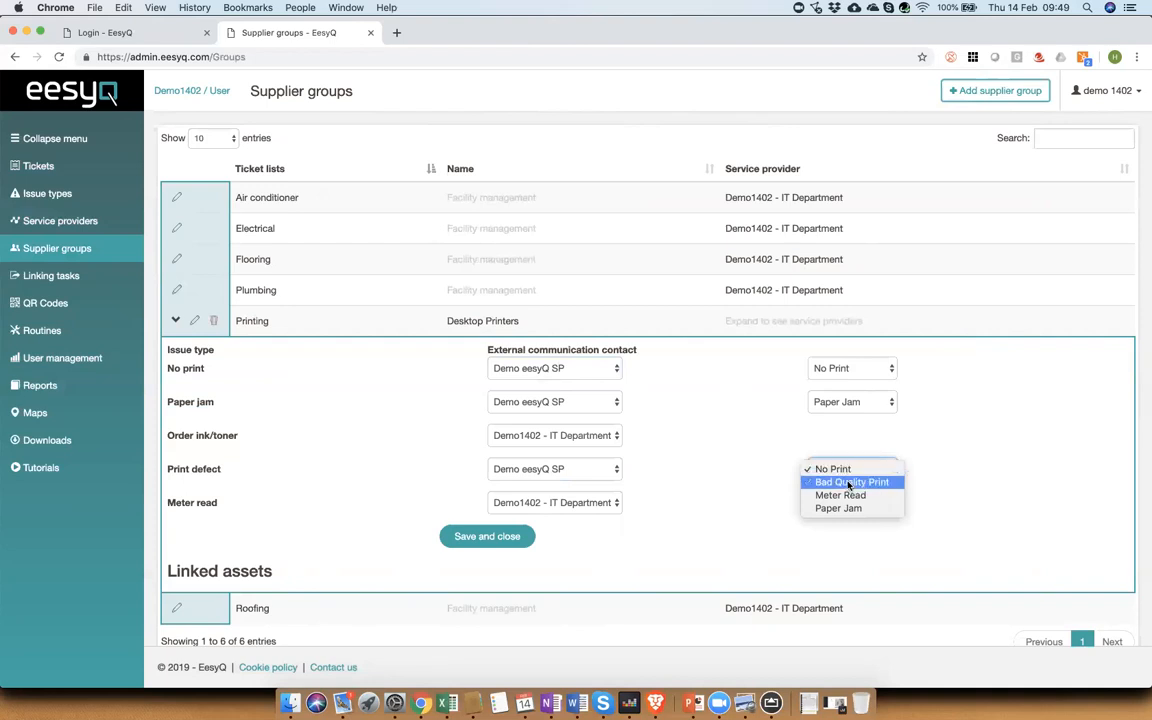
click(849, 483)
Step: Set Meter read to contact Demo eesyQ SP with issue Meter Read, then save and close the group
click(590, 503)
click(585, 489)
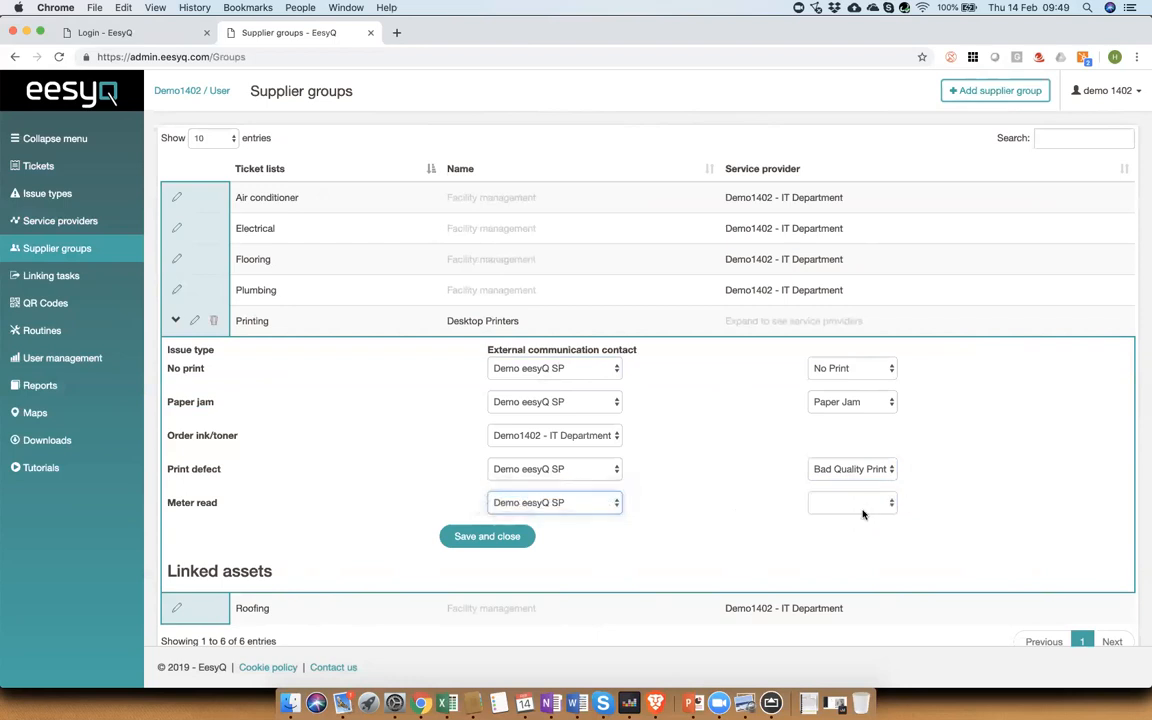
click(858, 506)
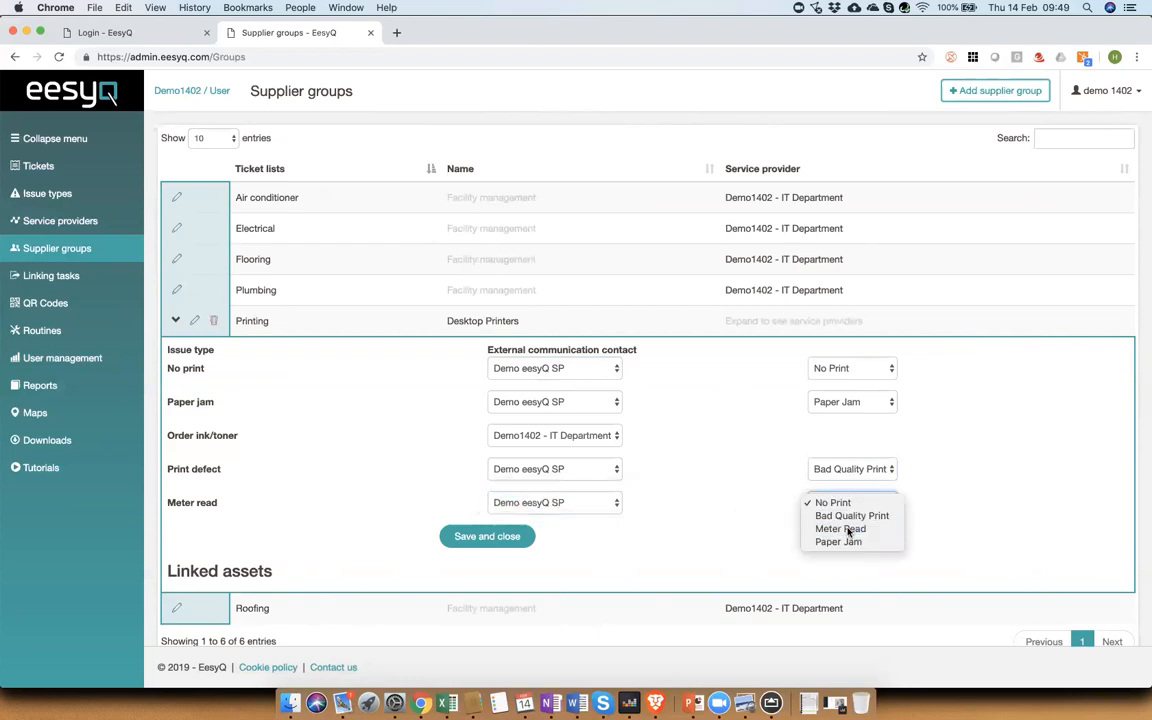
click(845, 529)
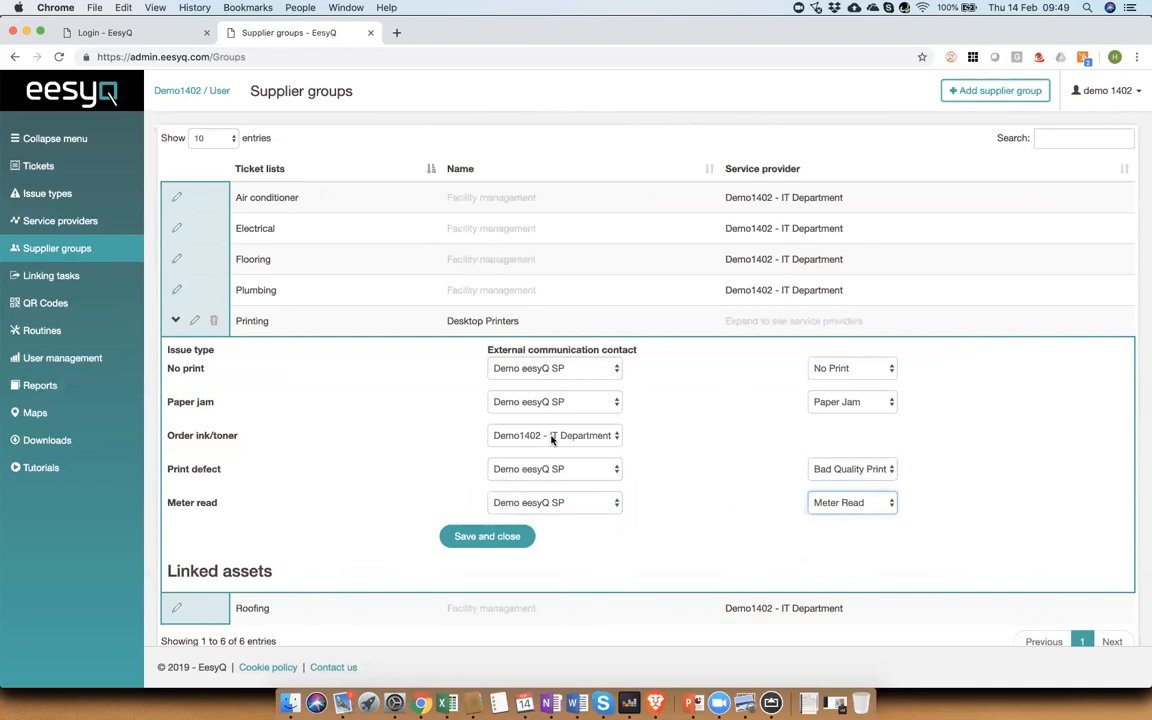
click(496, 536)
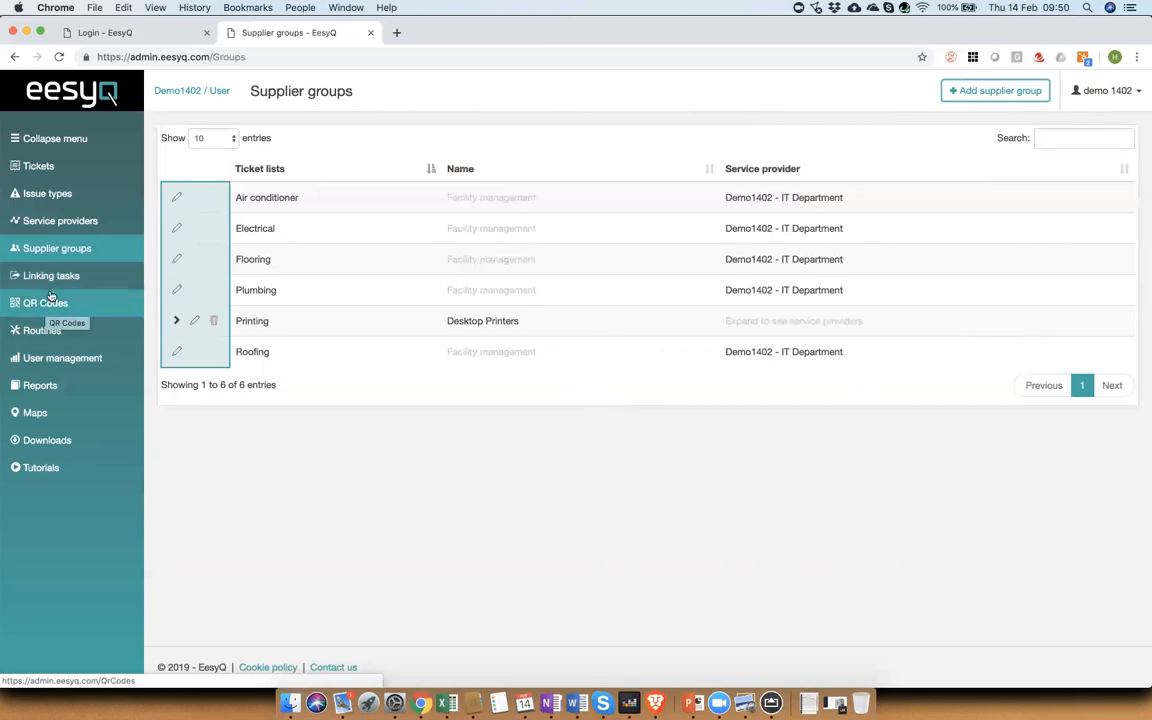
Step: Download and open the asset import template from the Linking tasks page
click(52, 280)
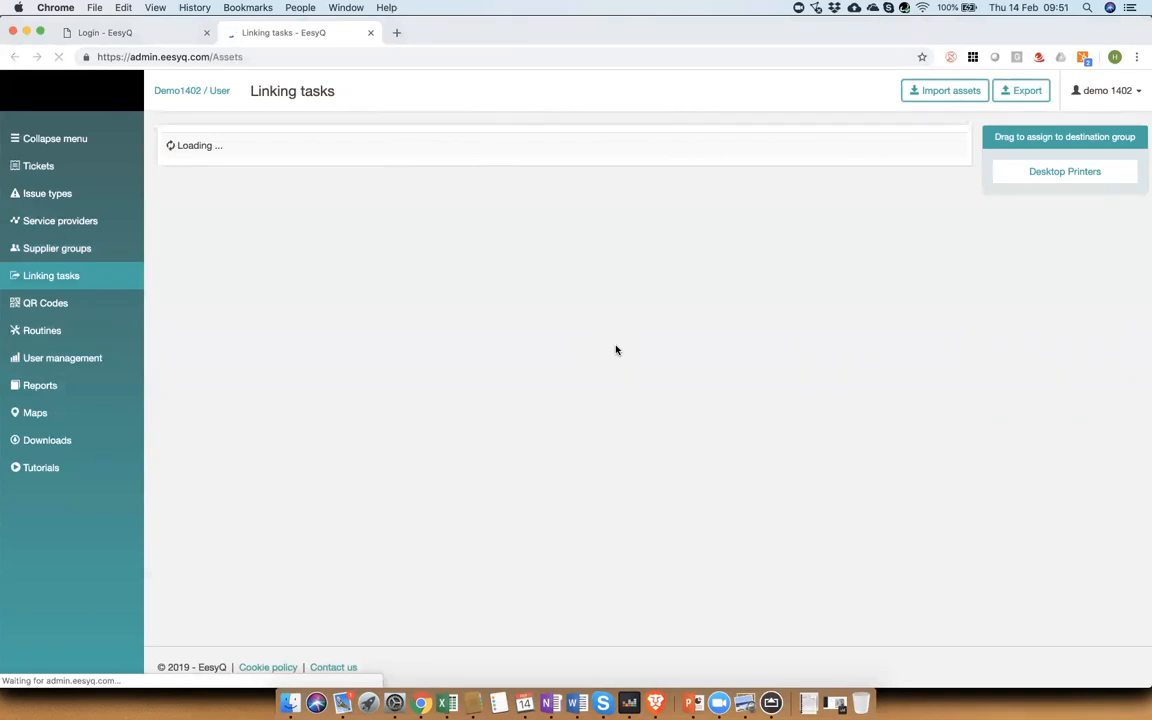
click(962, 93)
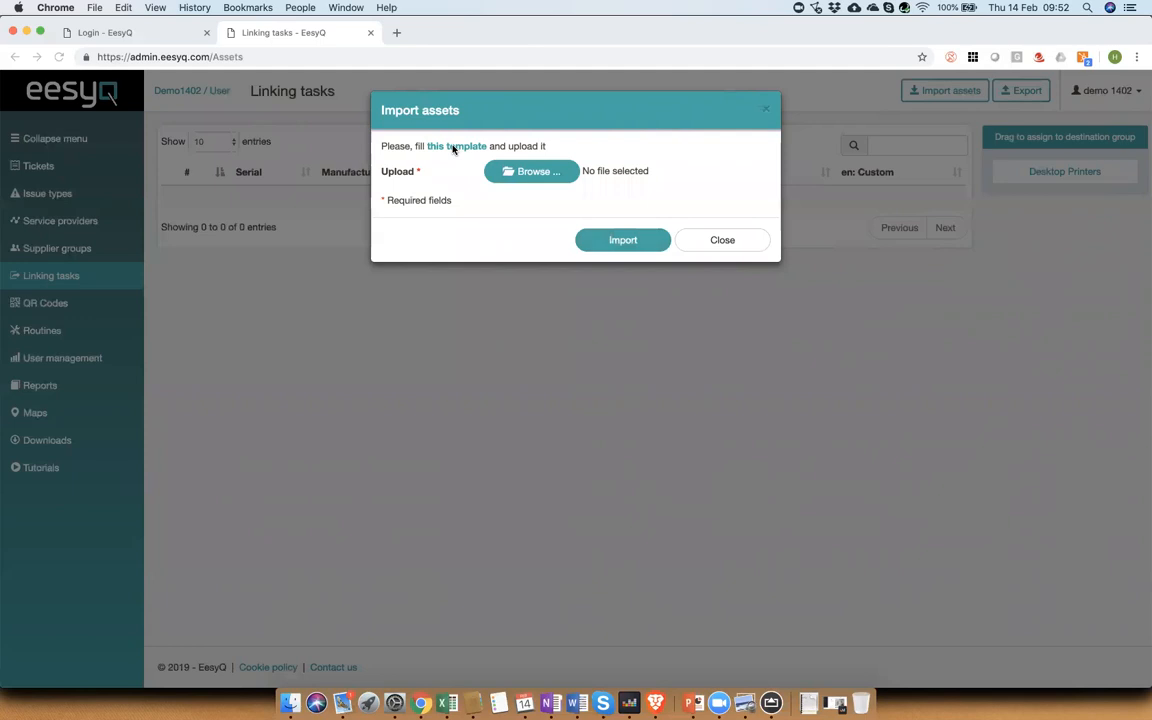
click(453, 149)
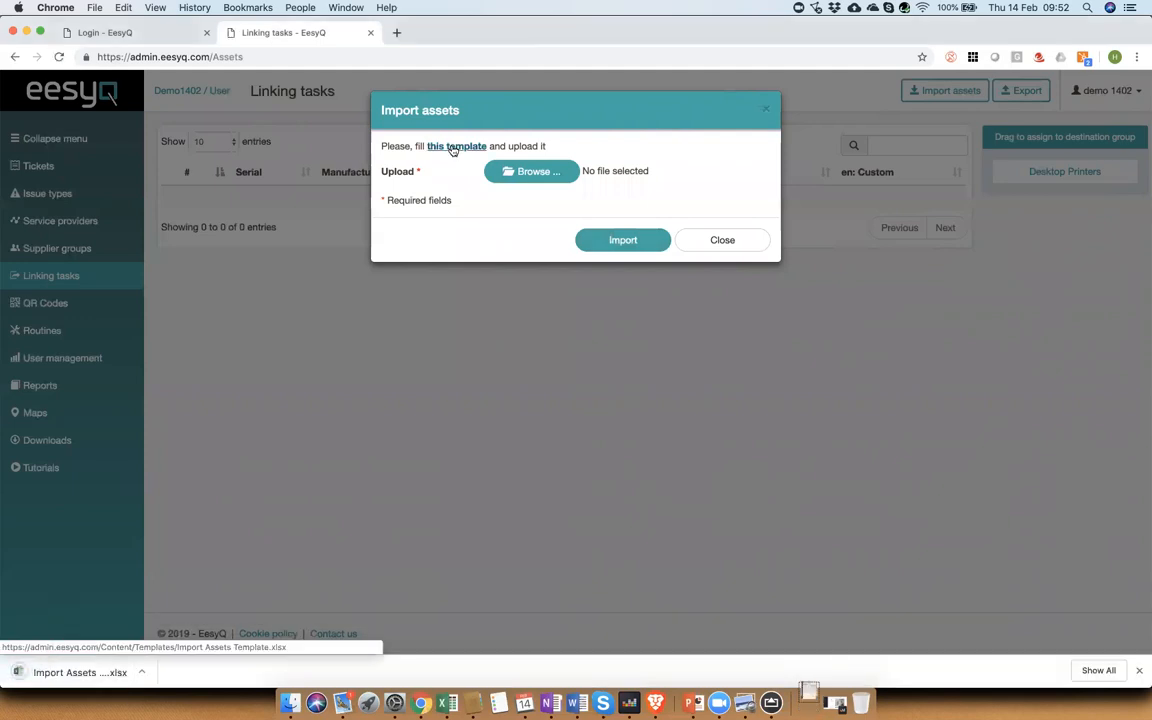
click(87, 672)
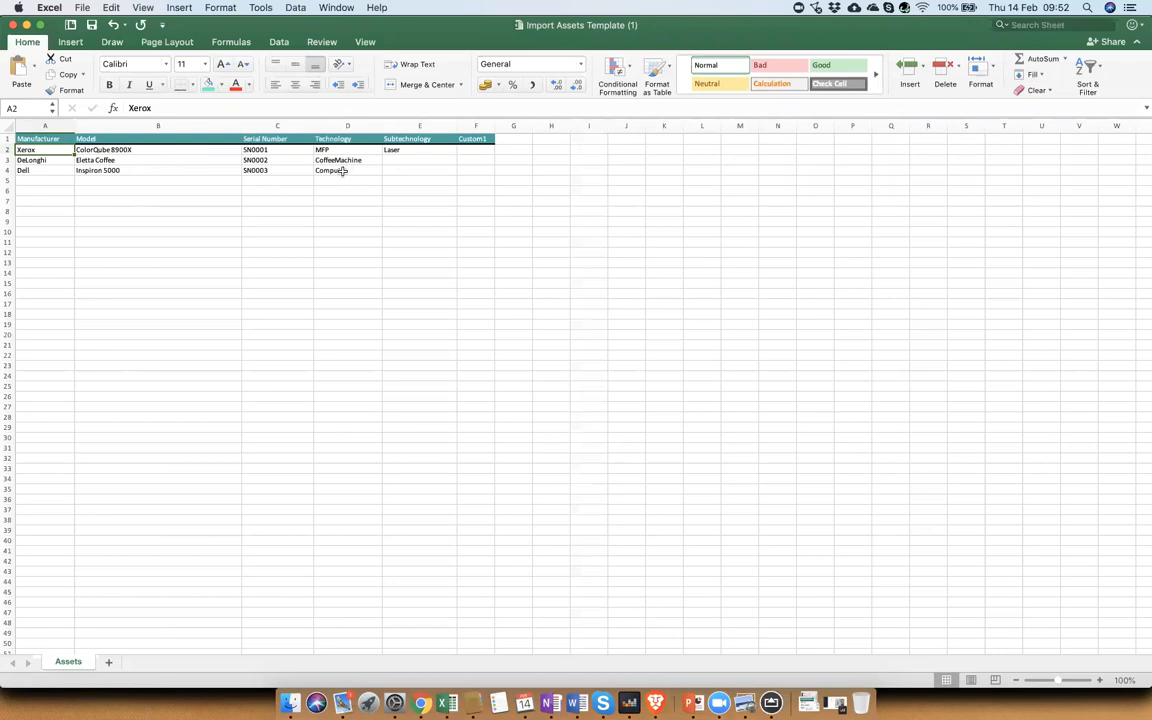
Step: Add an asset row with manufacturer HP, model 1234, serial SN0883, technology printer and subtechnology Laser
click(56, 177)
text(HP)
key(Tab)
text(1234)
key(Tab)
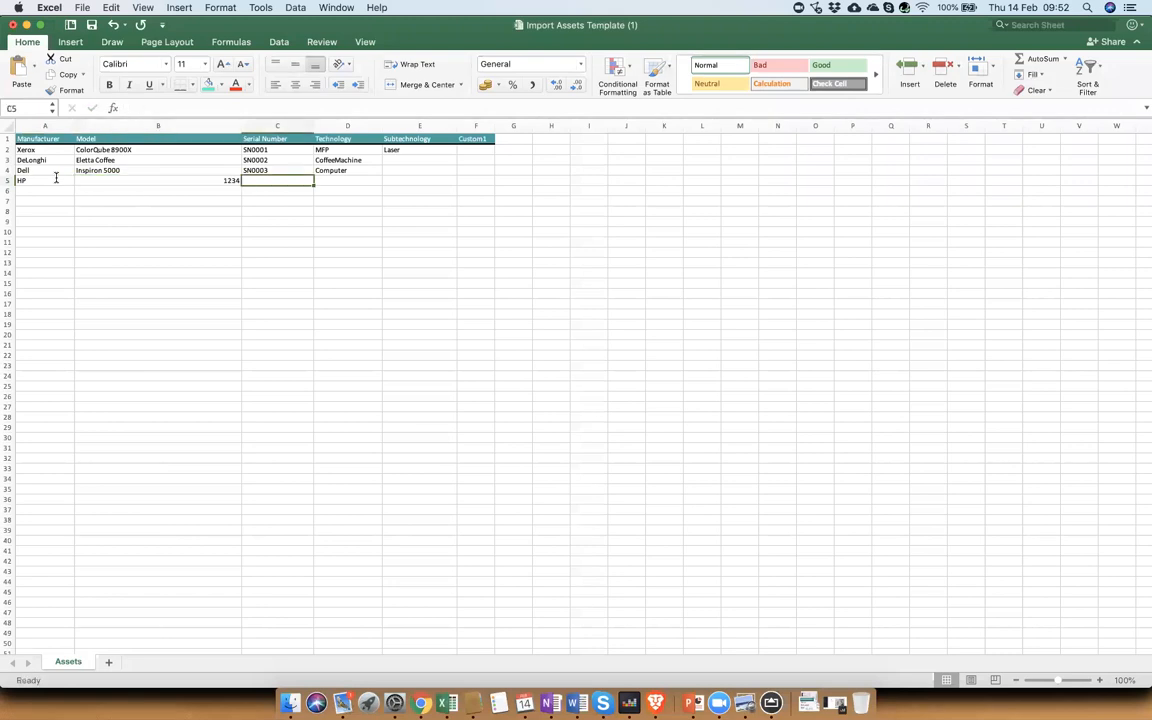
text(S)
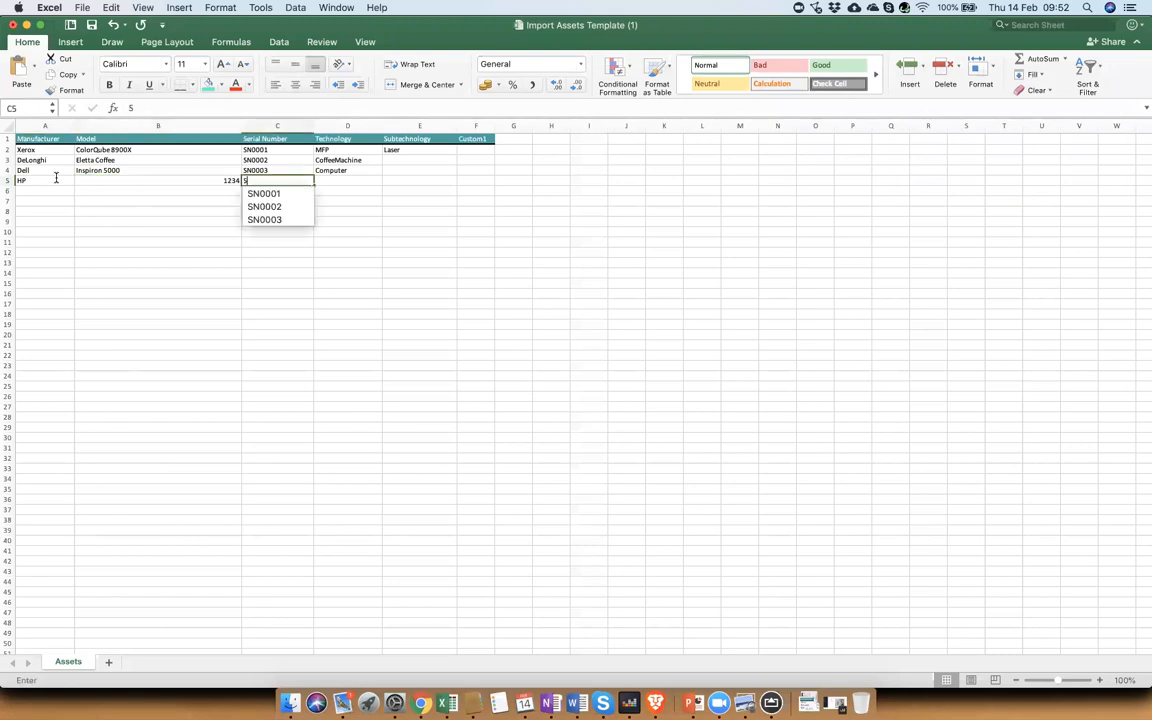
text(N0883)
key(Tab)
text(p)
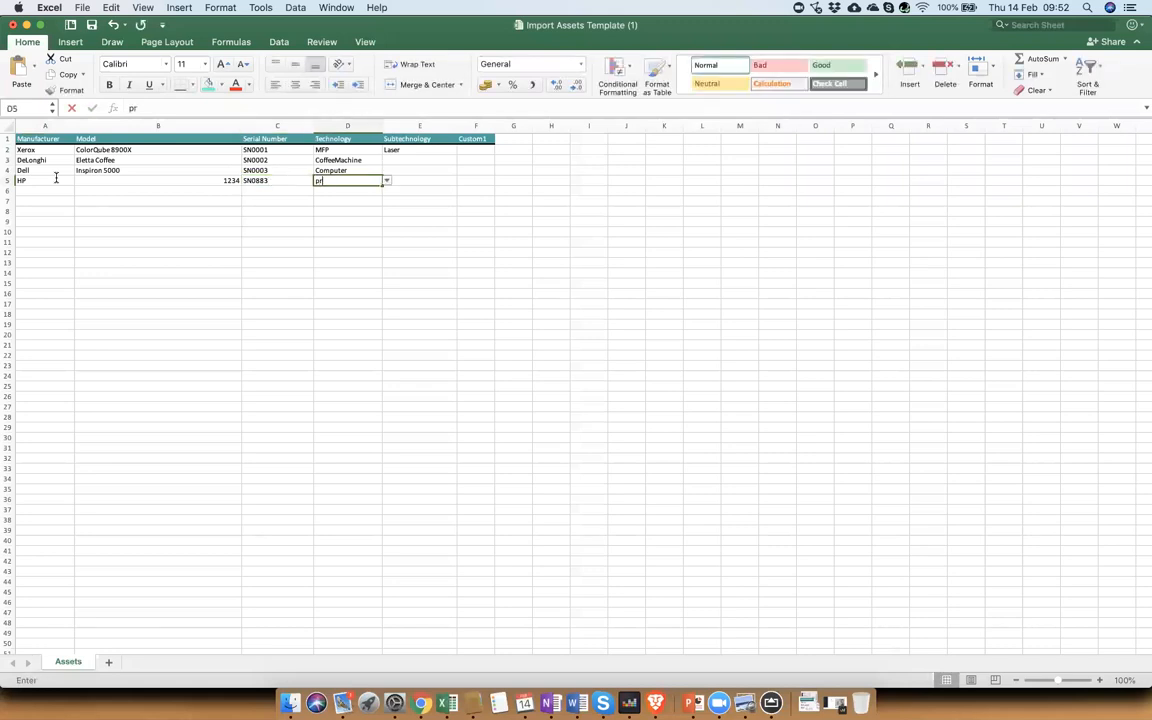
text(rinter)
key(Tab)
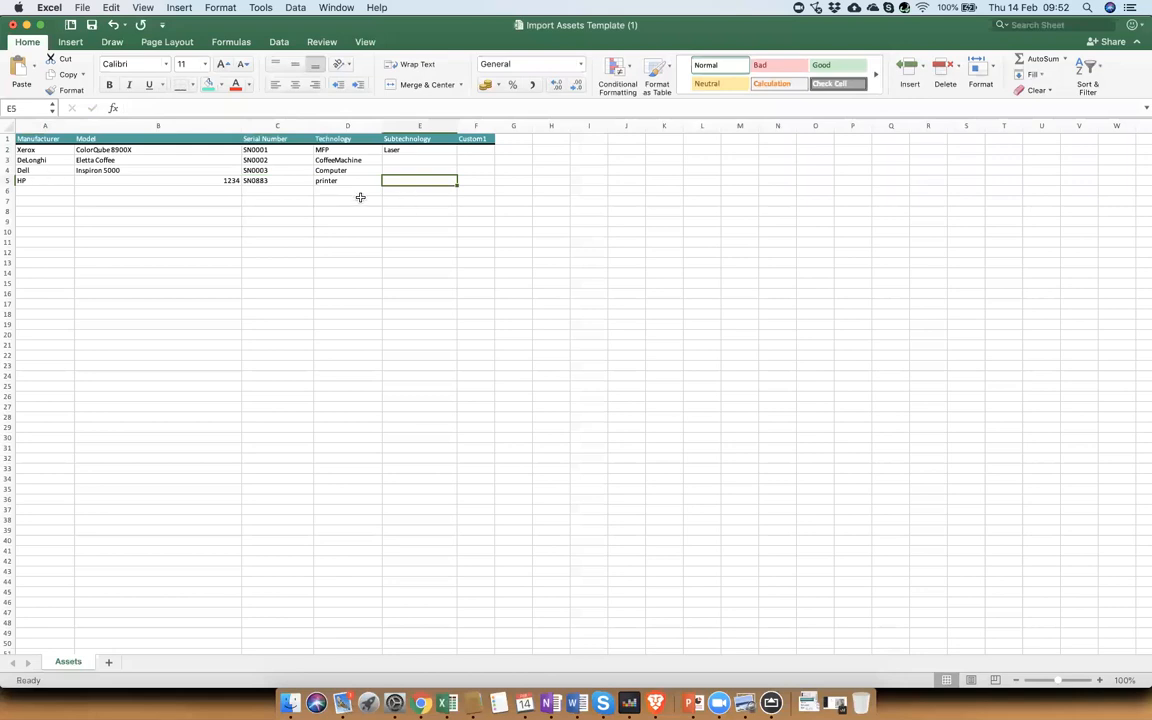
text(Laser)
Step: Change the new row's technology to Printer from the list of allowed values
click(375, 179)
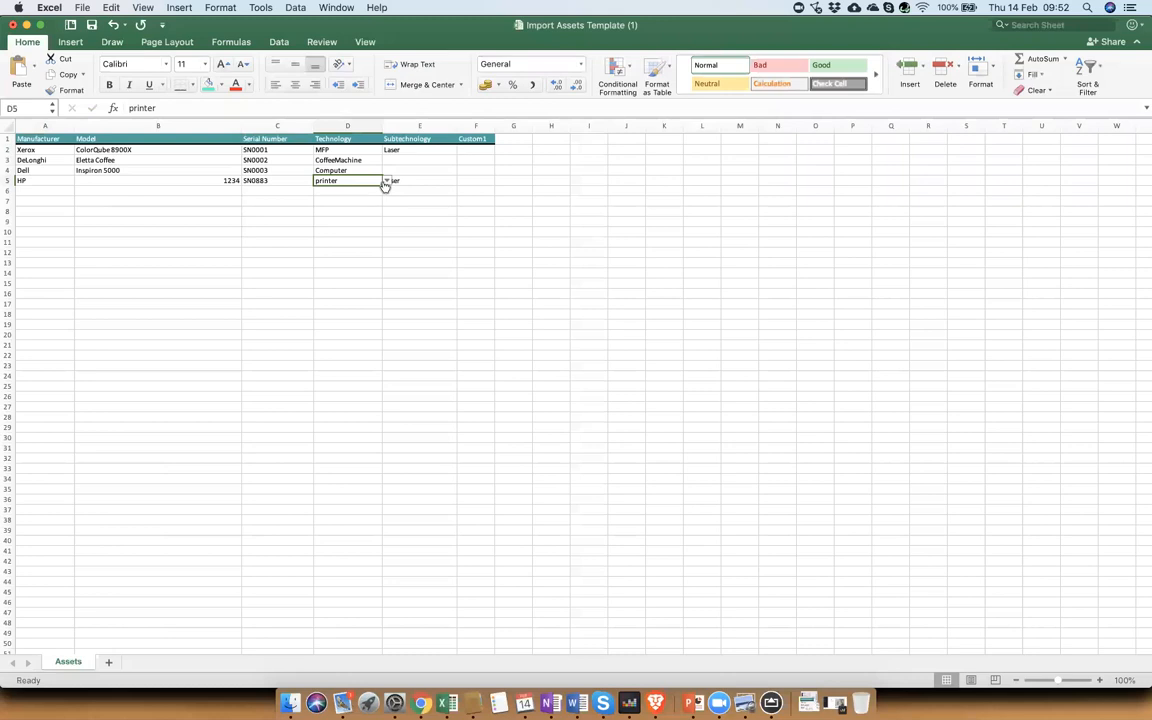
click(387, 180)
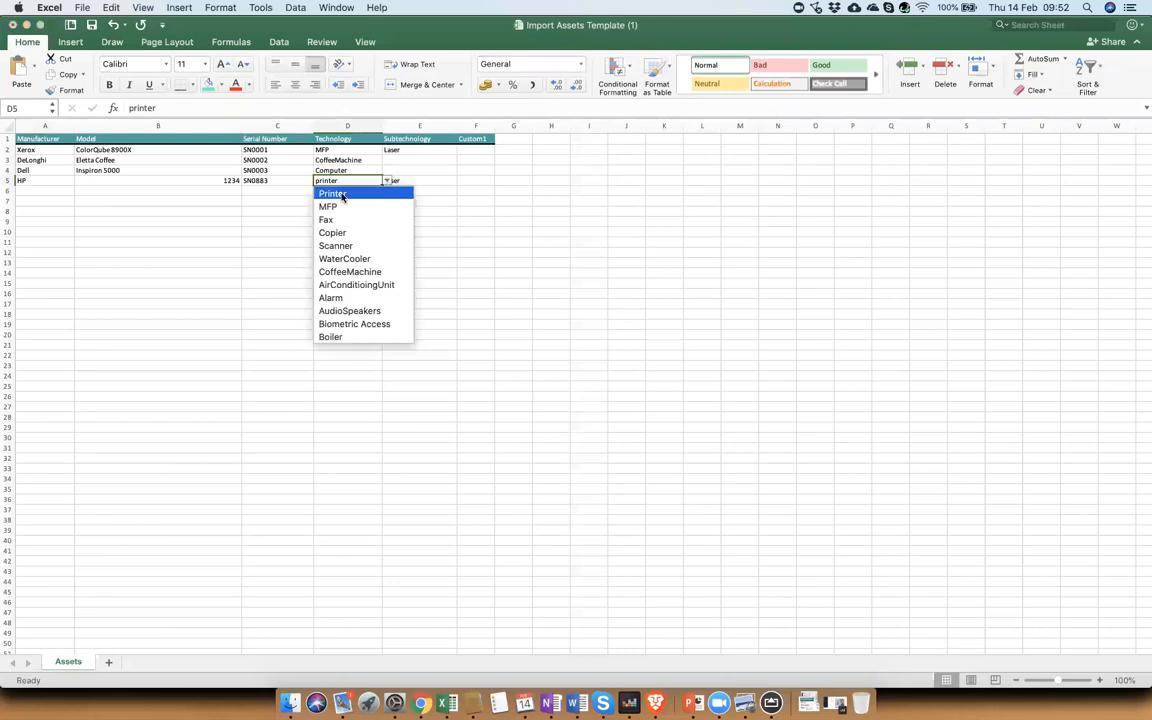
click(341, 195)
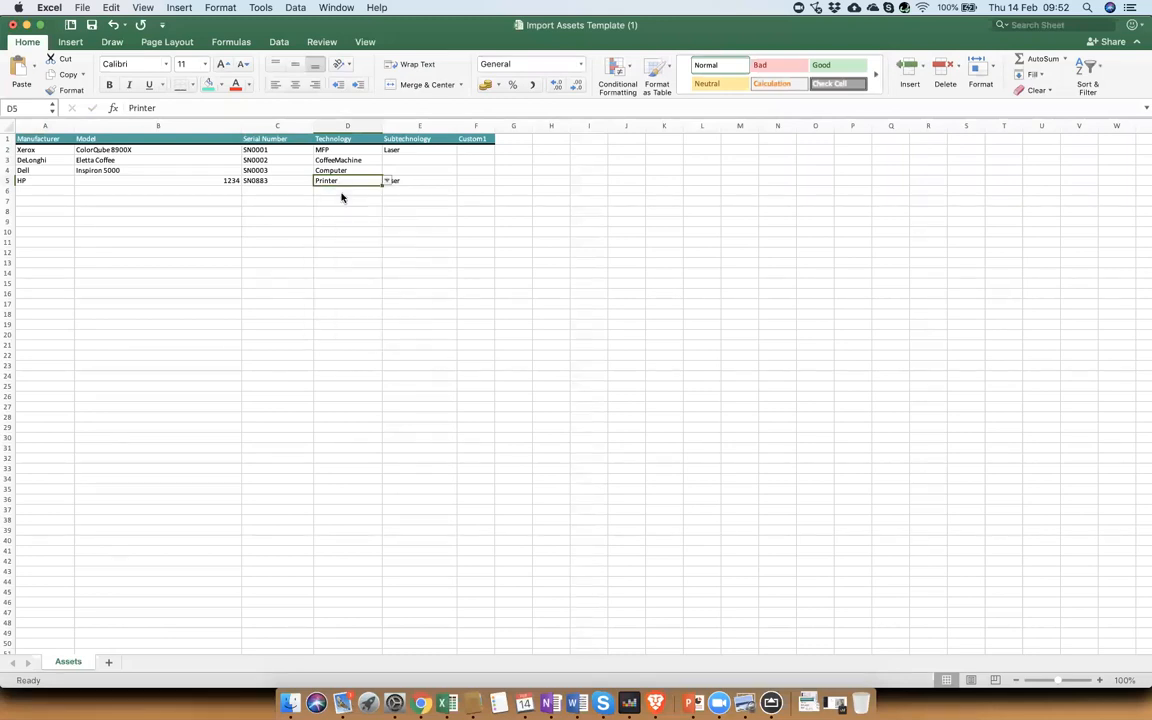
Step: Save the template, replacing the existing Import Assets Template (1).xlsx file
click(82, 8)
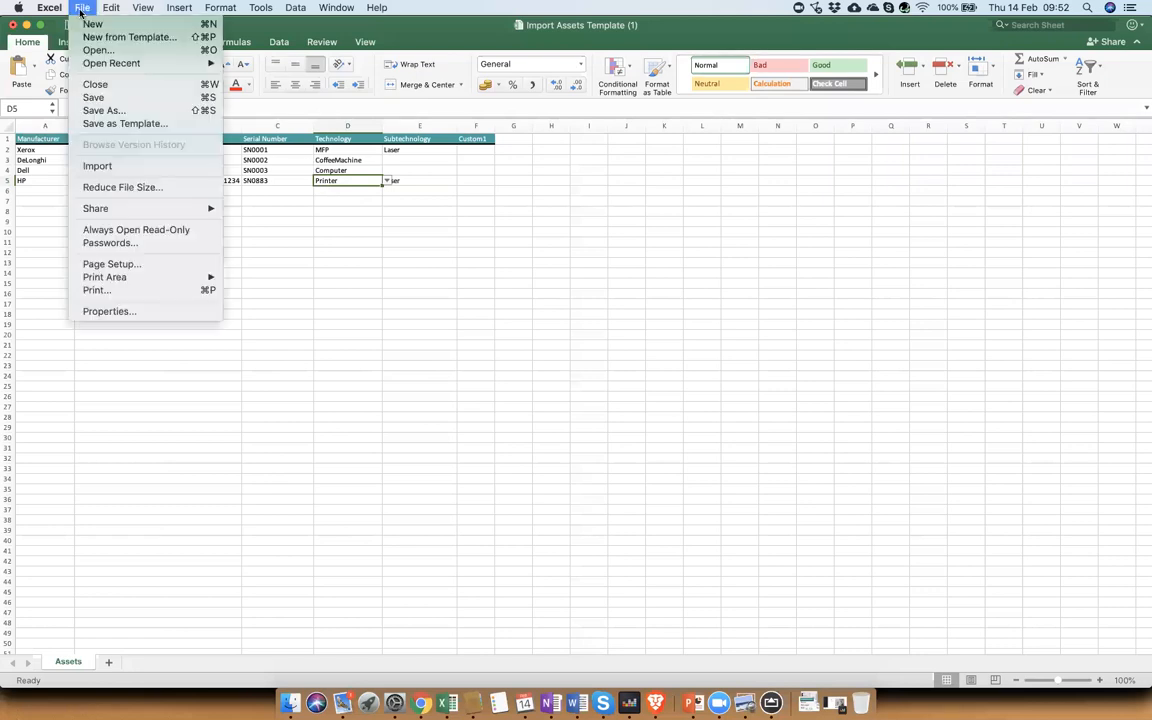
mouse_move(111, 8)
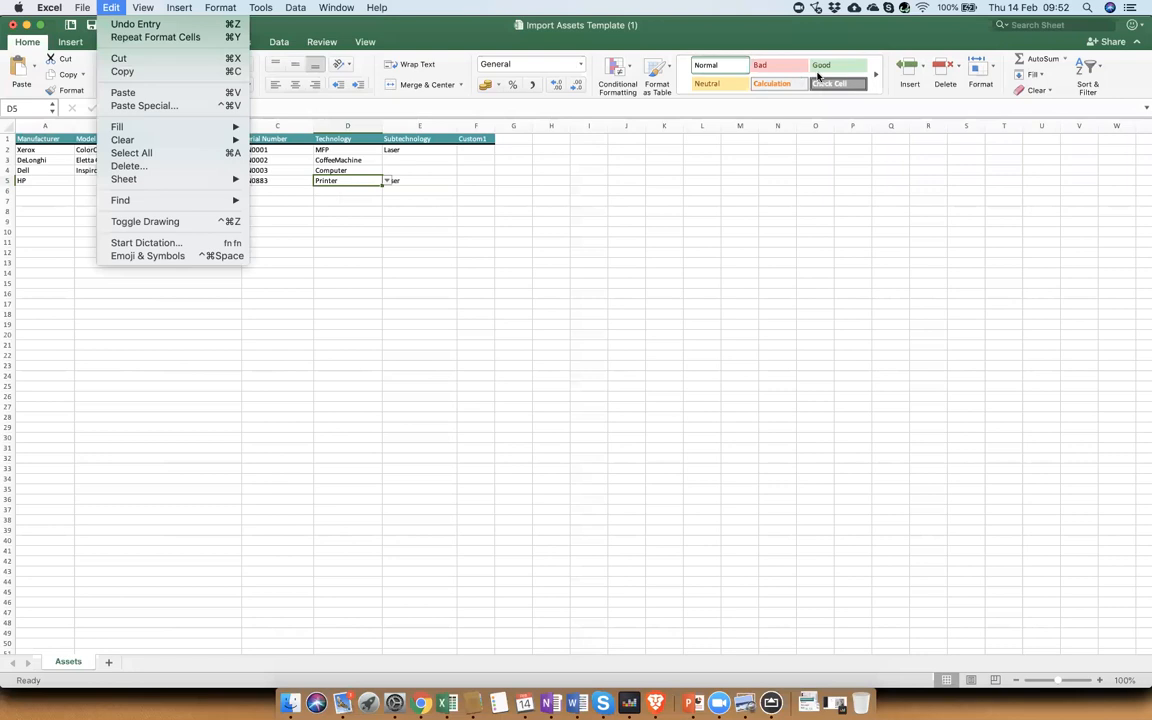
key(super+s)
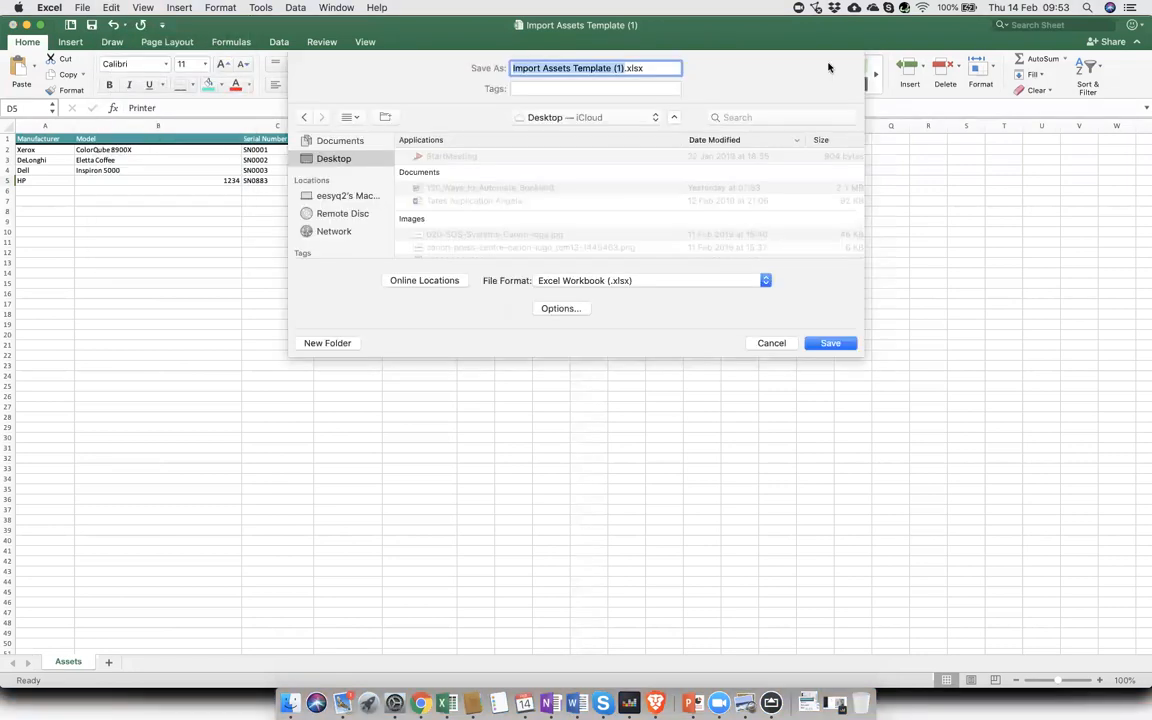
click(838, 344)
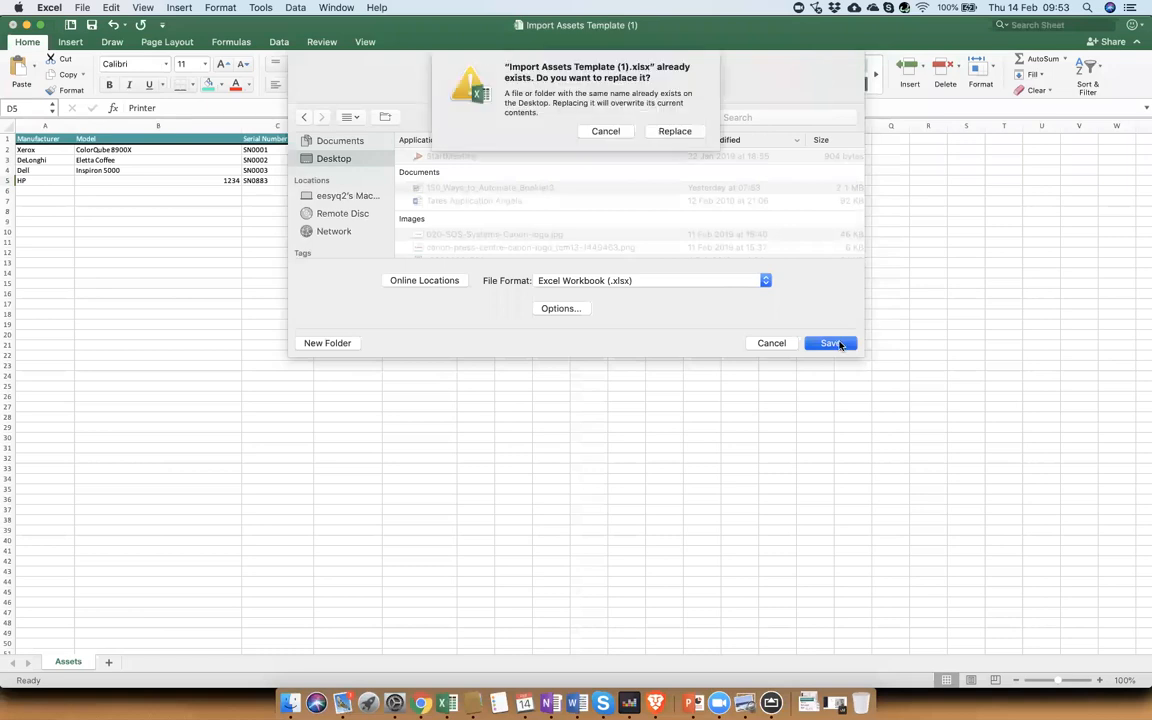
click(673, 129)
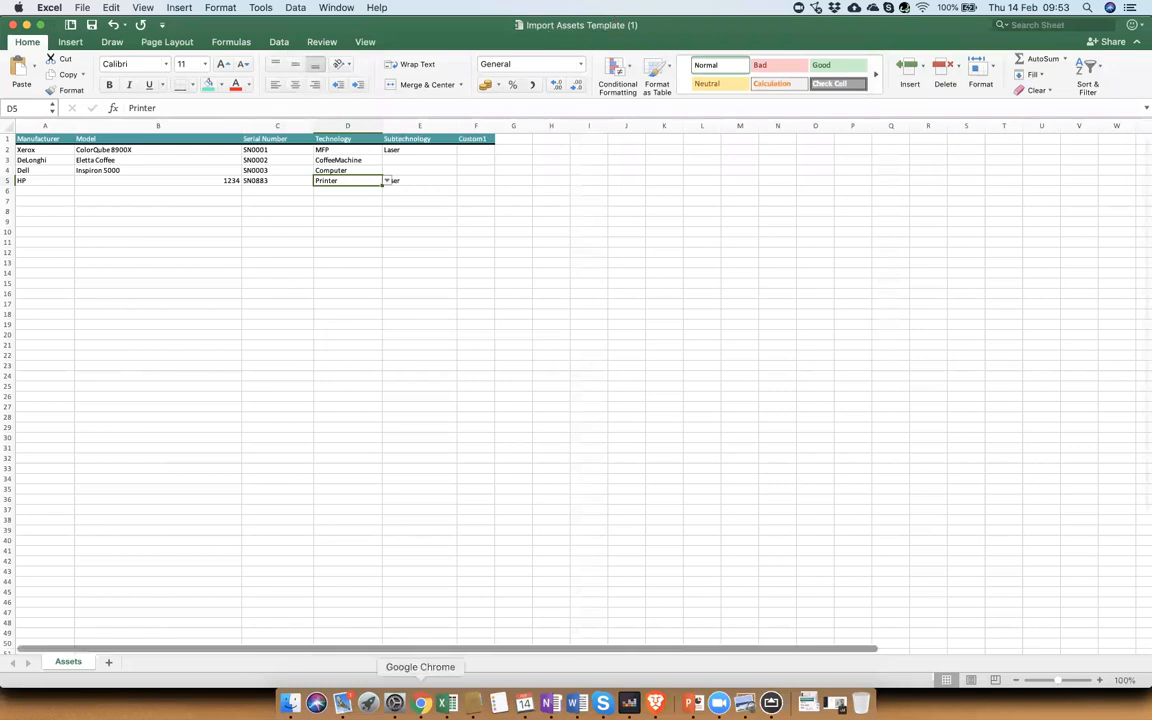
Step: Return to the browser and import the saved Import Assets Template (1).xlsx file
click(421, 703)
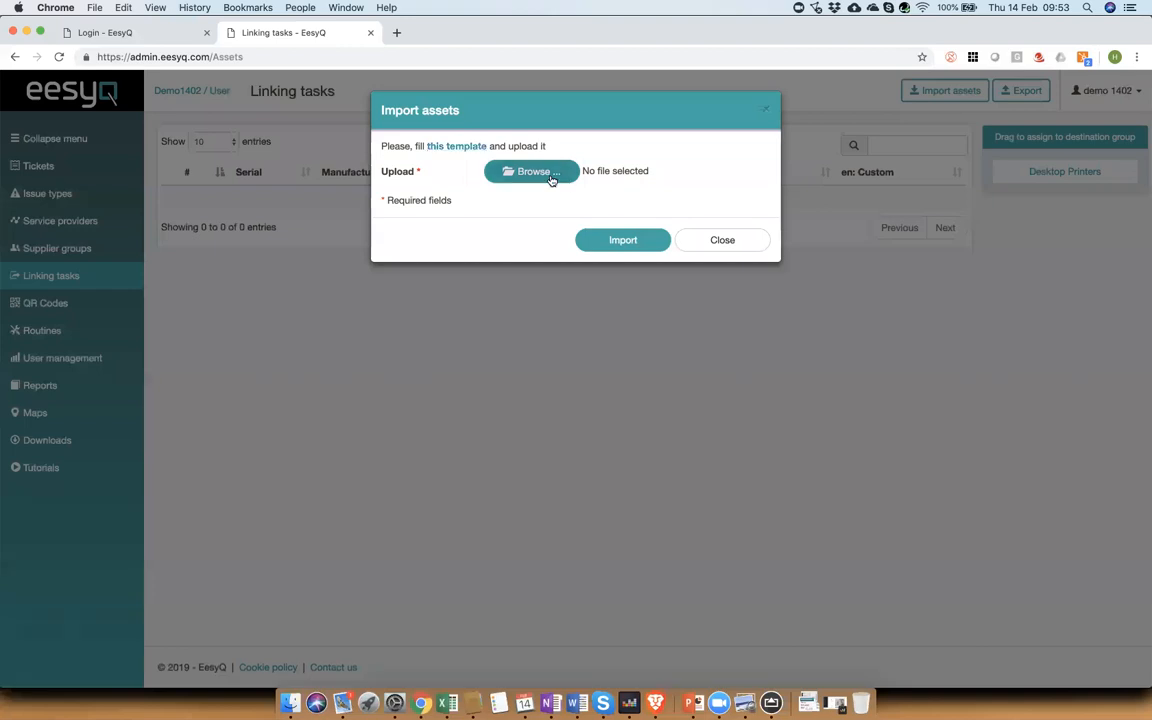
click(548, 172)
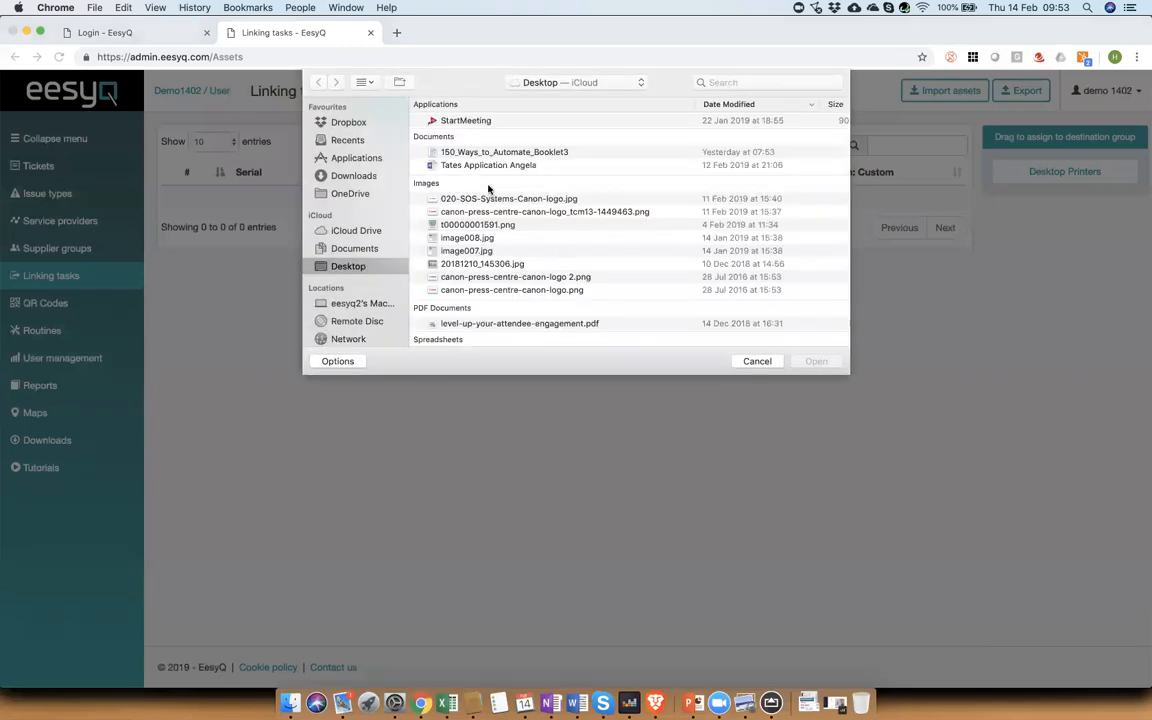
scroll(488, 190, down, 3)
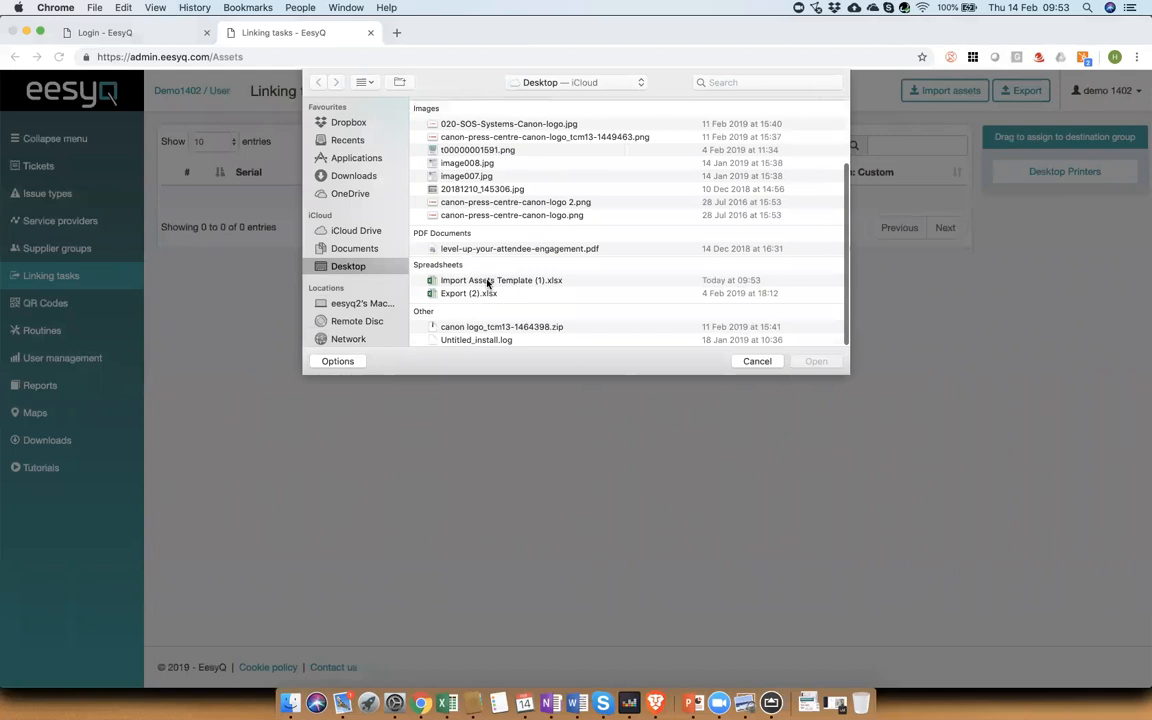
double_click(488, 283)
click(622, 245)
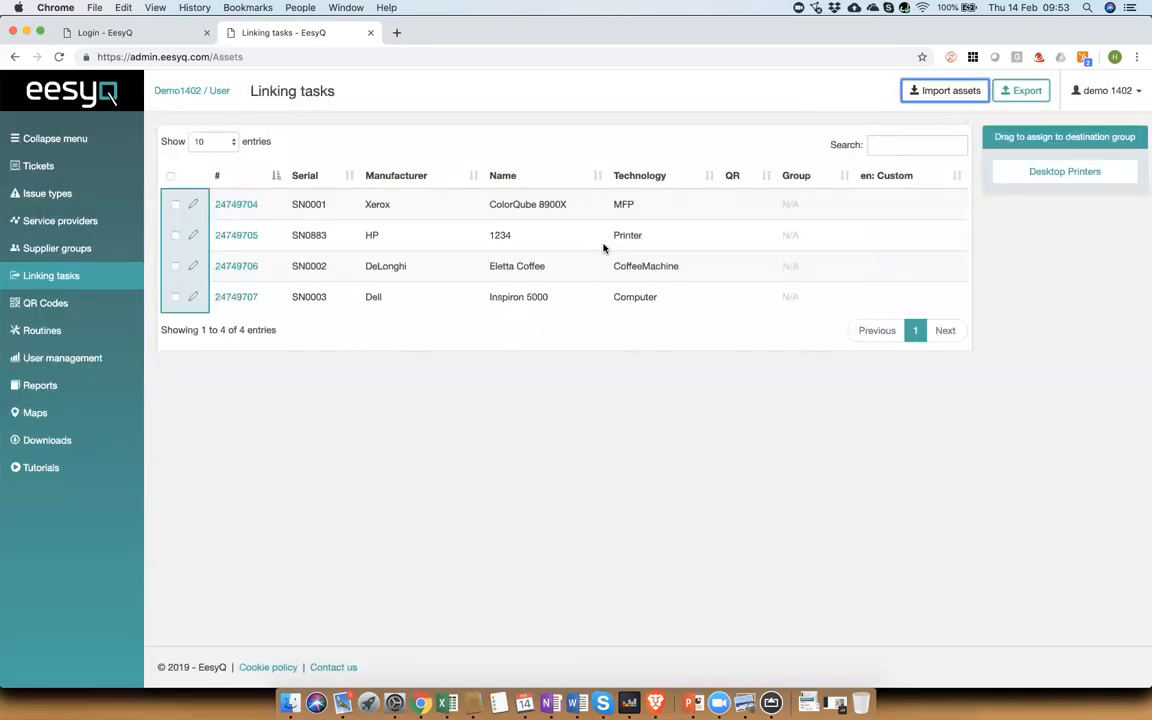
Step: Select the Xerox ColorQube 8900X and HP 1234 assets and assign them to the Desktop Printers group
click(175, 205)
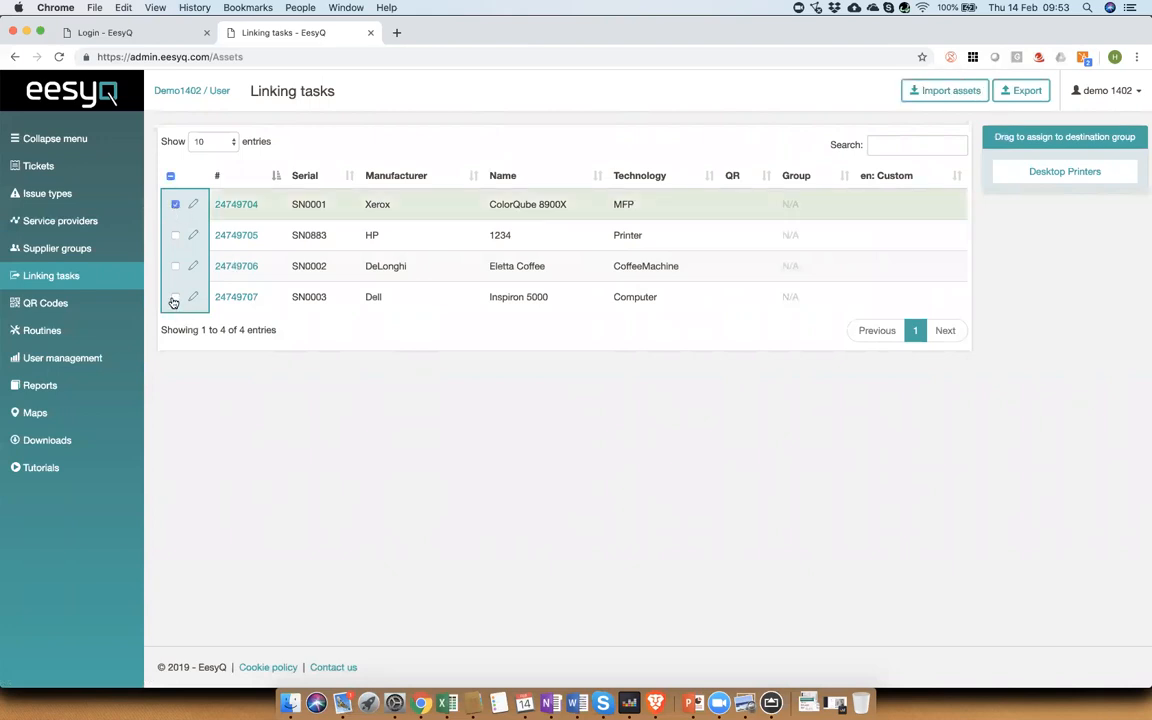
click(175, 235)
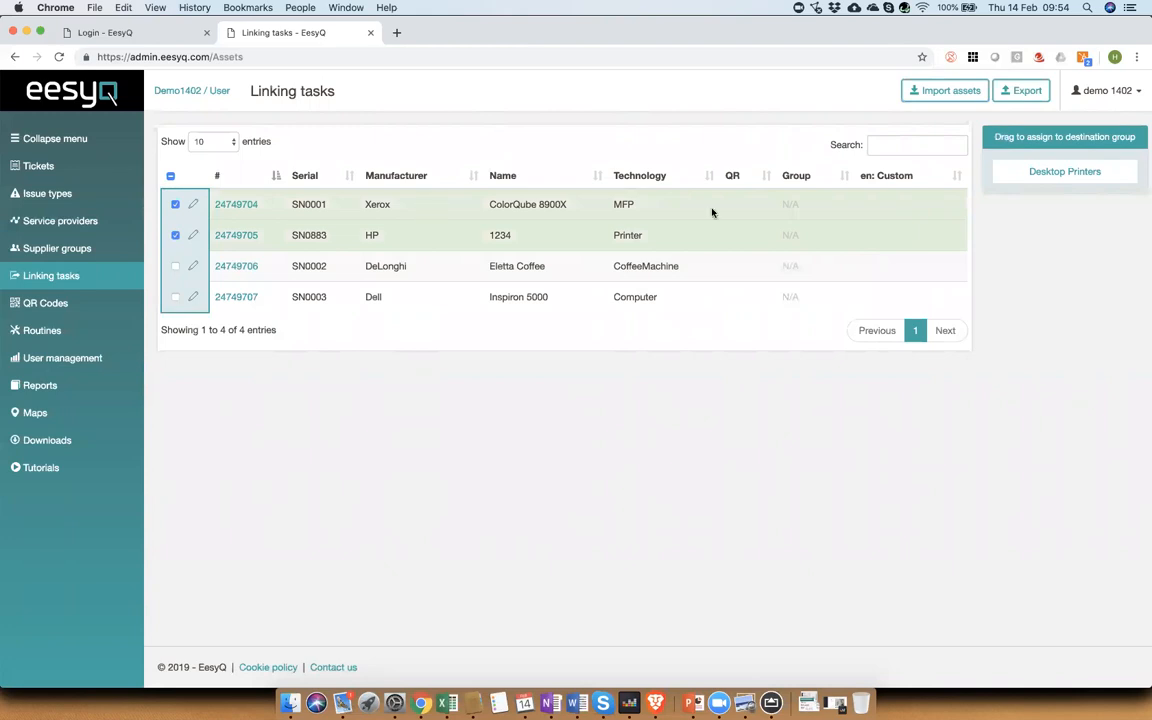
click(1037, 175)
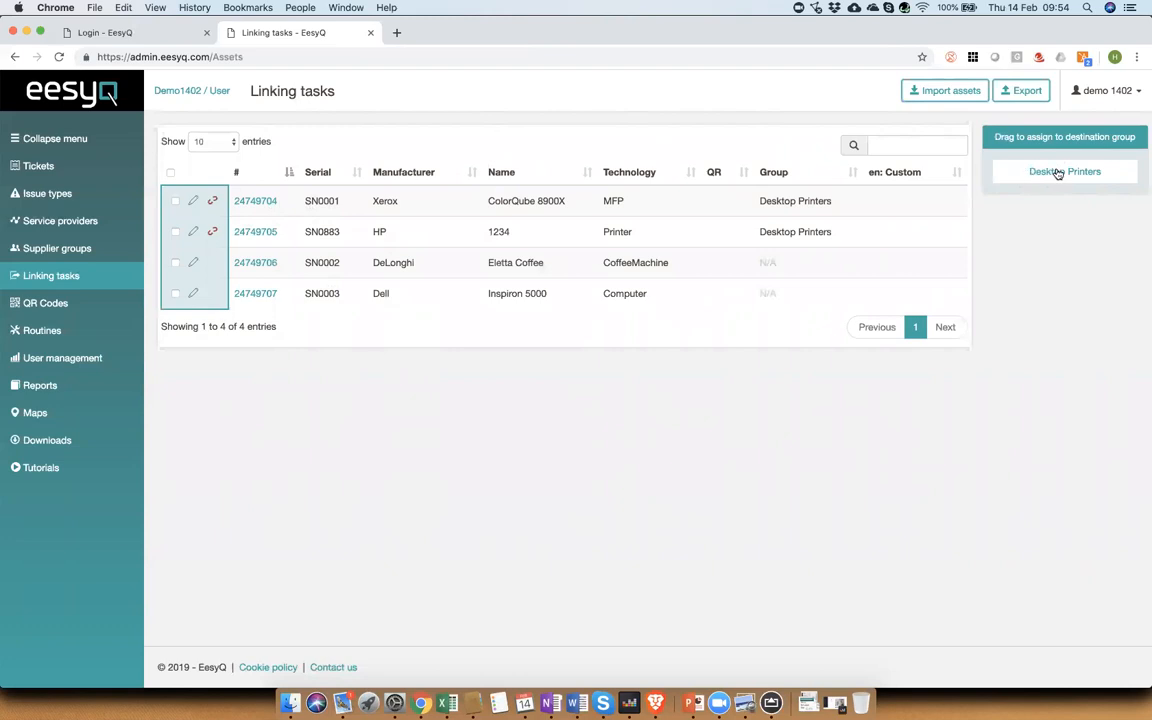
Step: Expand the Printing supplier group to check its issue contacts and linked assets
click(74, 252)
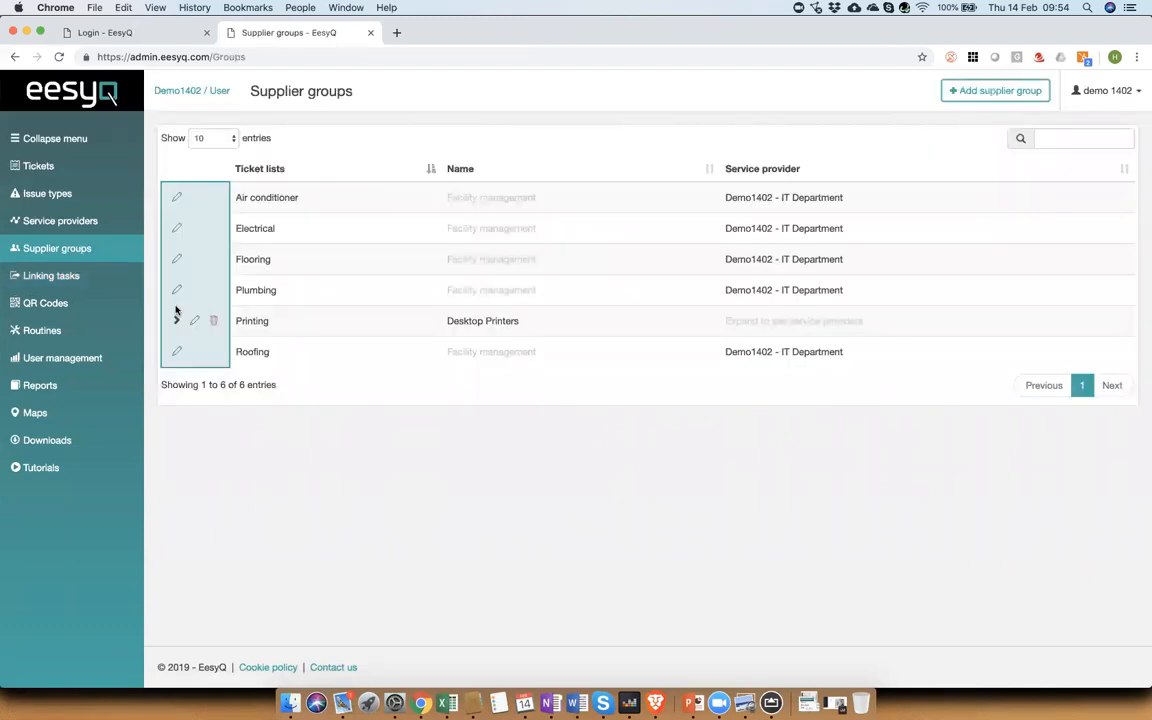
click(176, 321)
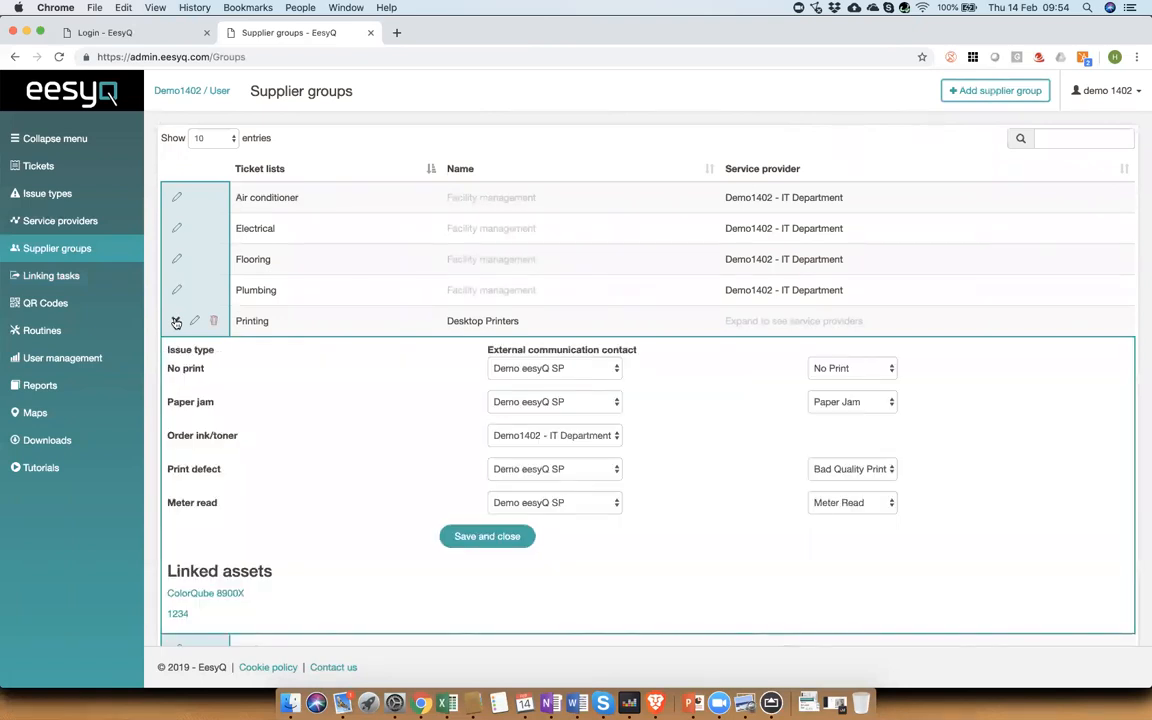
click(34, 276)
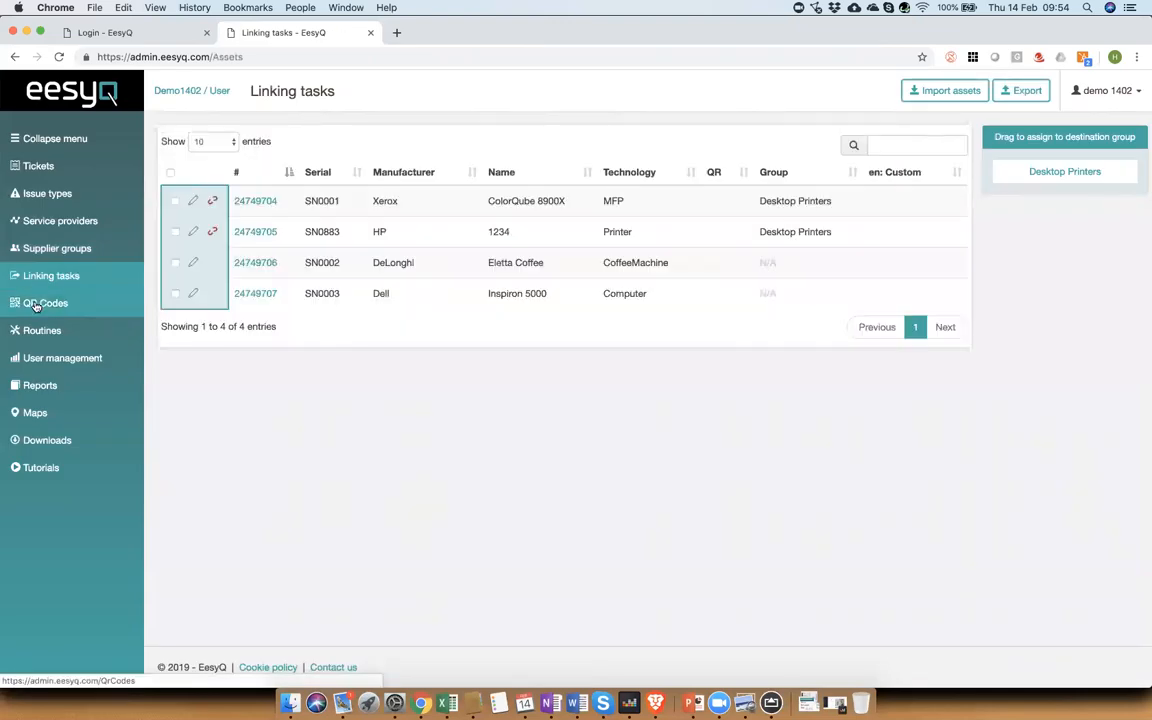
click(35, 304)
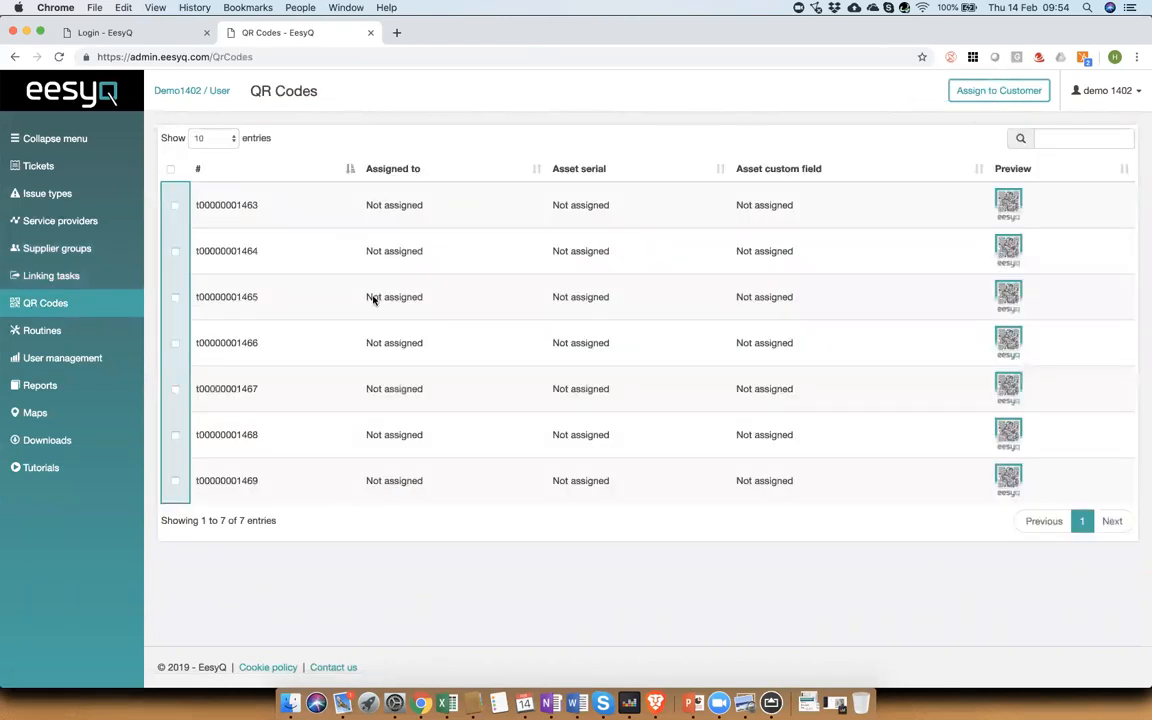
click(1009, 203)
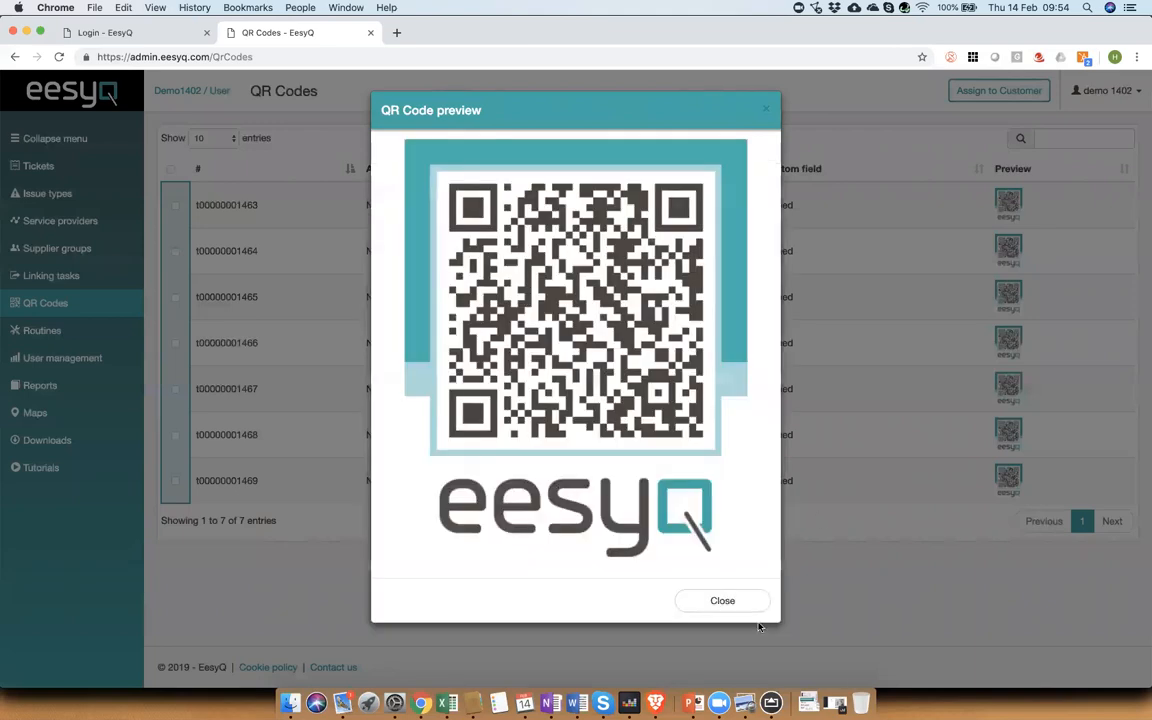
click(771, 703)
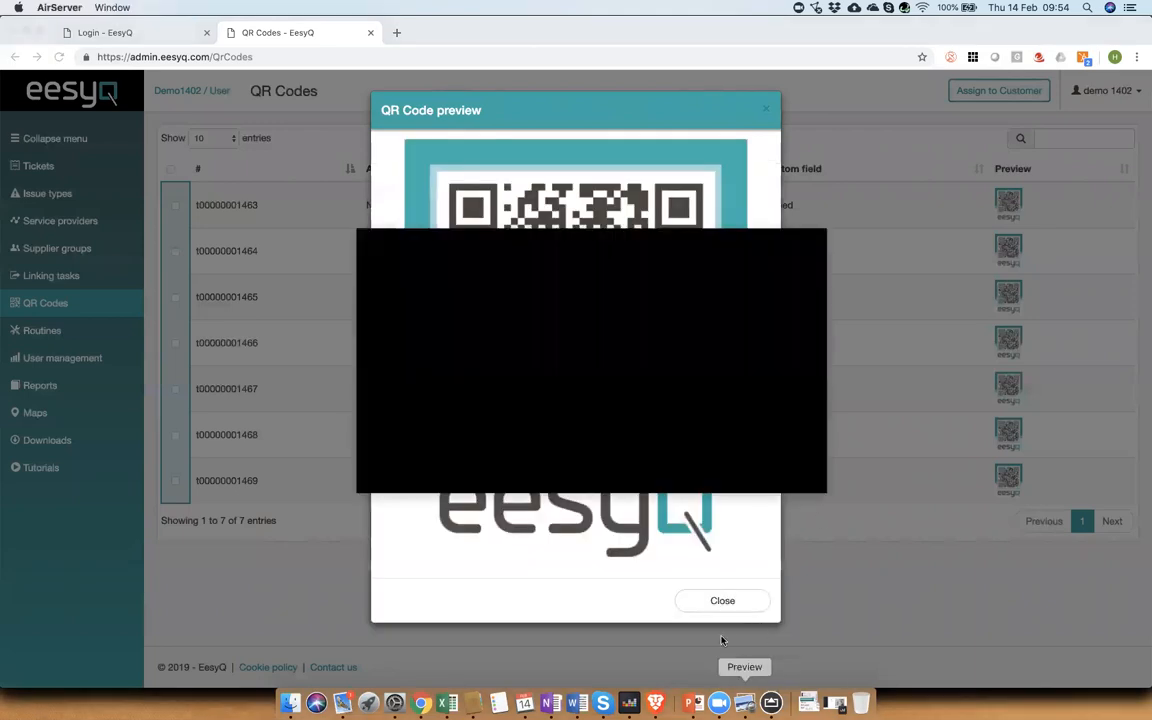
drag(553, 239, 922, 200)
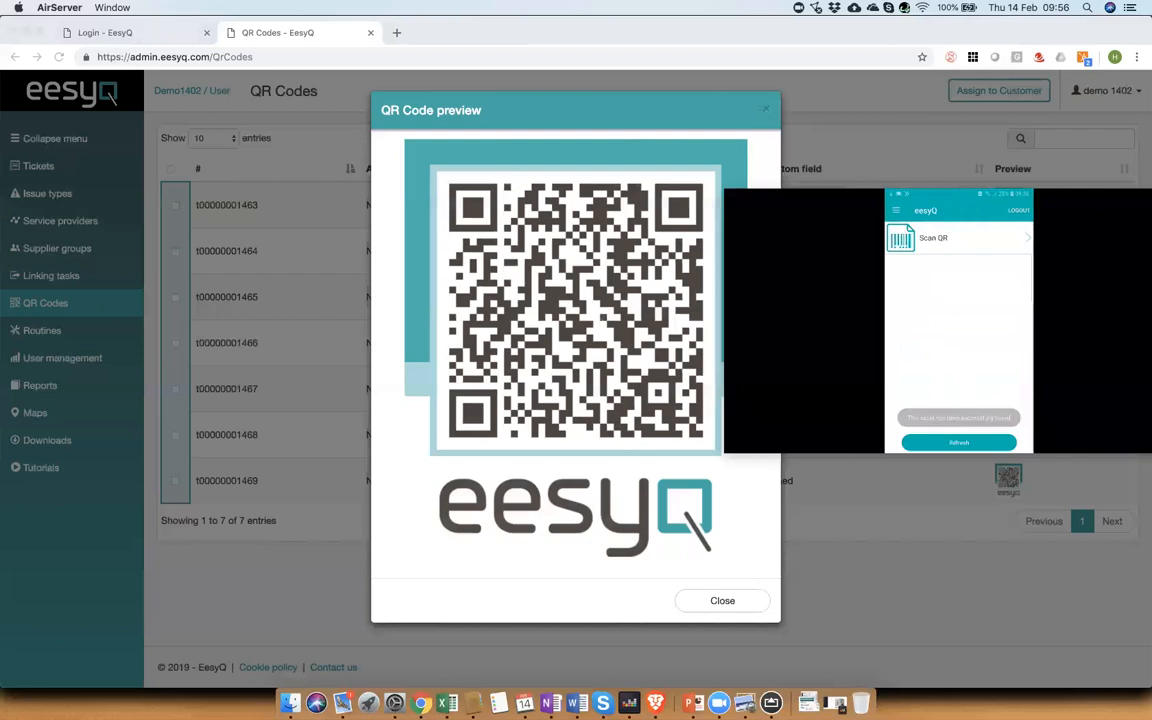
click(722, 601)
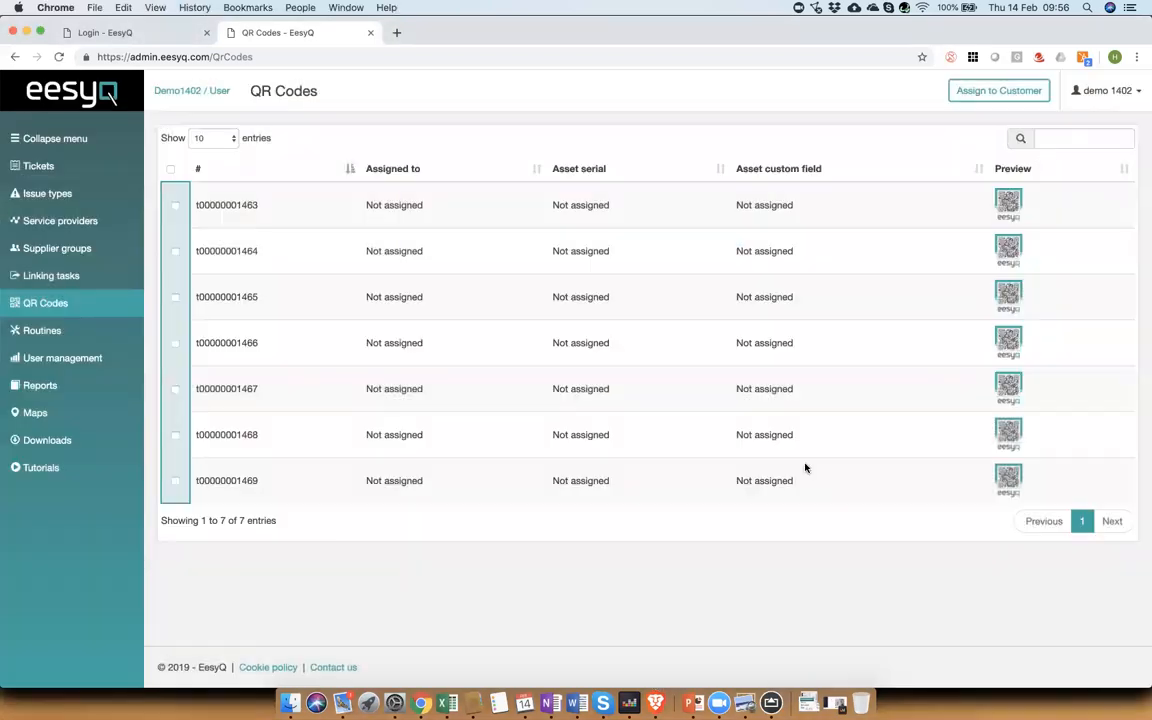
click(1009, 248)
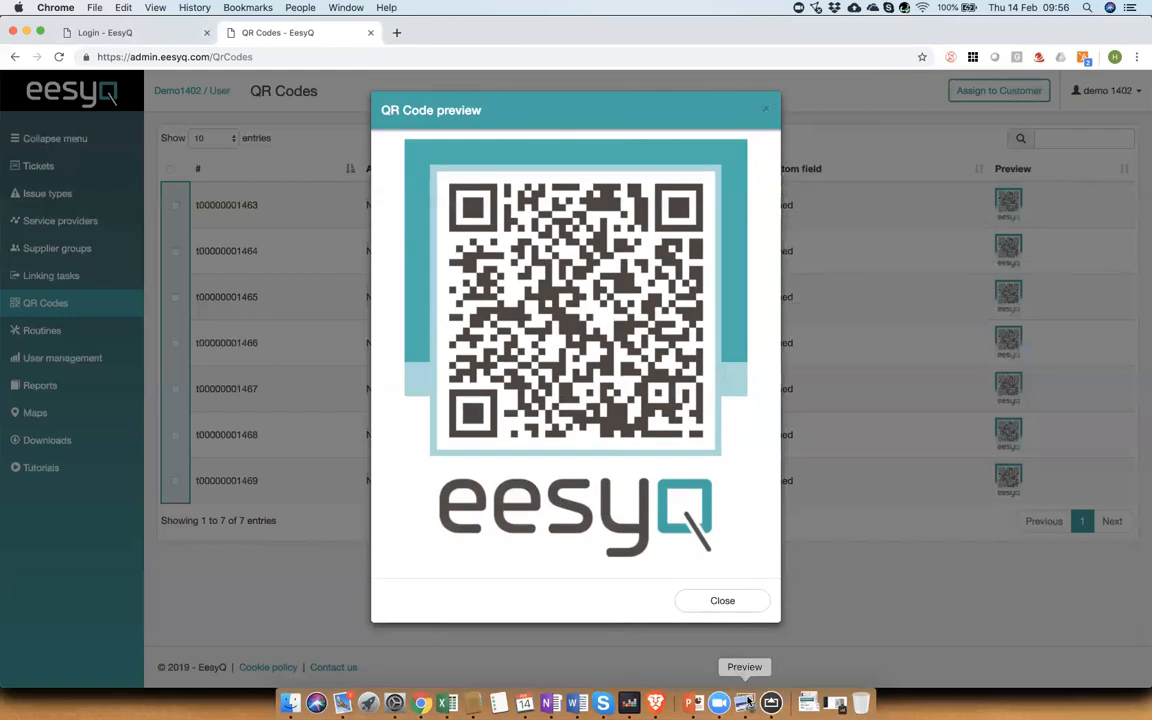
click(771, 703)
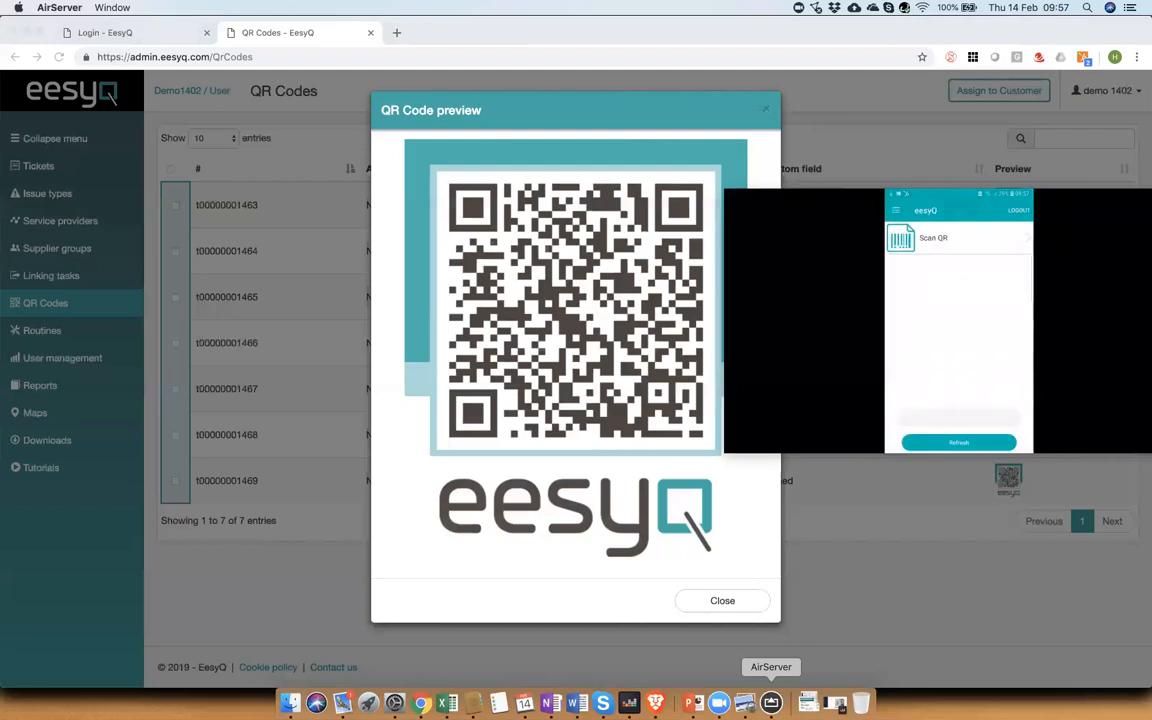
click(722, 601)
click(722, 601)
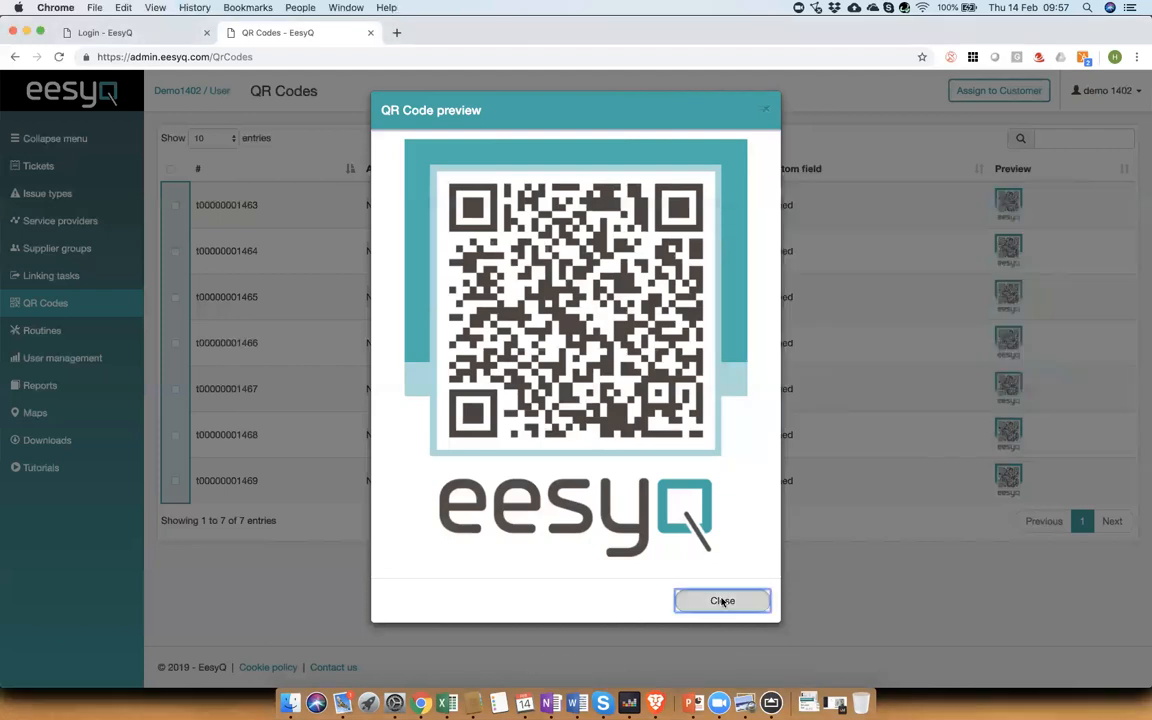
Step: Preview the Xerox asset's QR code in Linking tasks and report a No print issue on it from the phone app
click(70, 282)
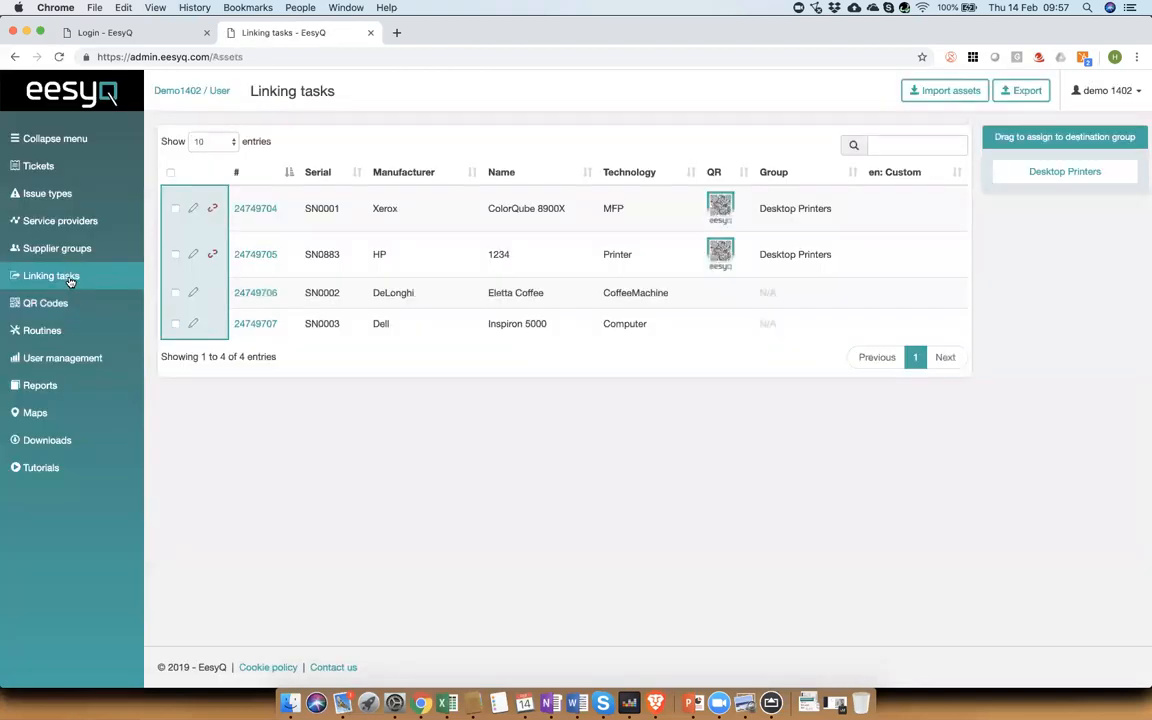
click(719, 210)
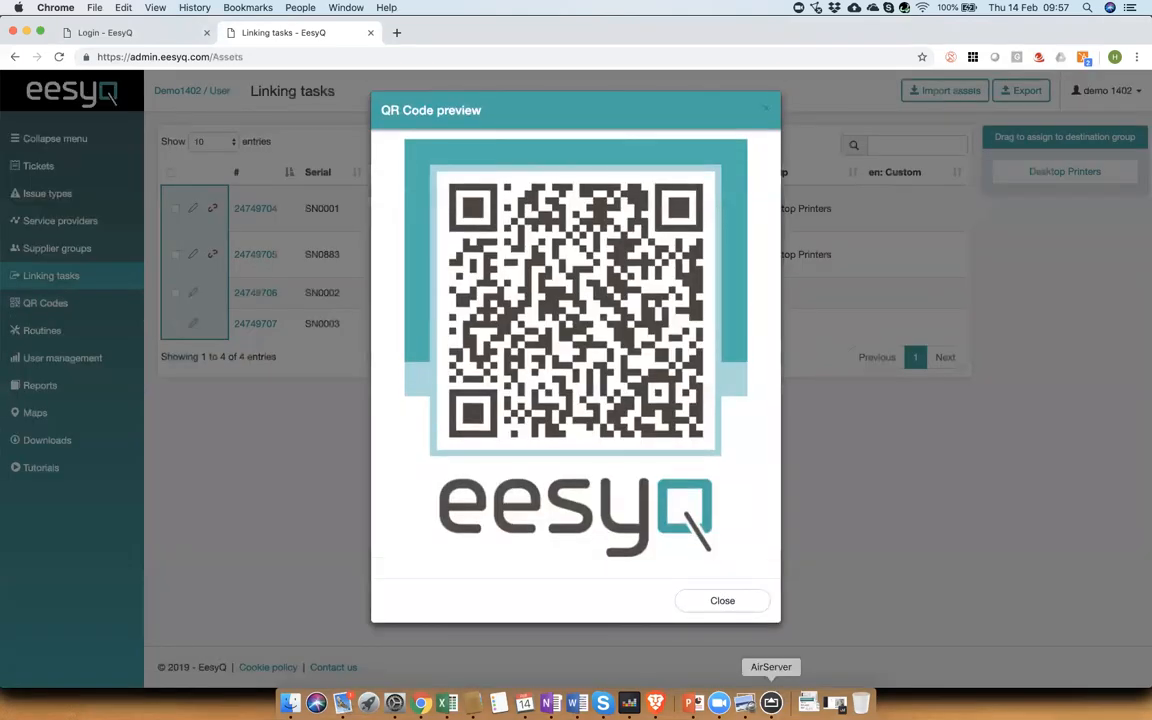
click(771, 703)
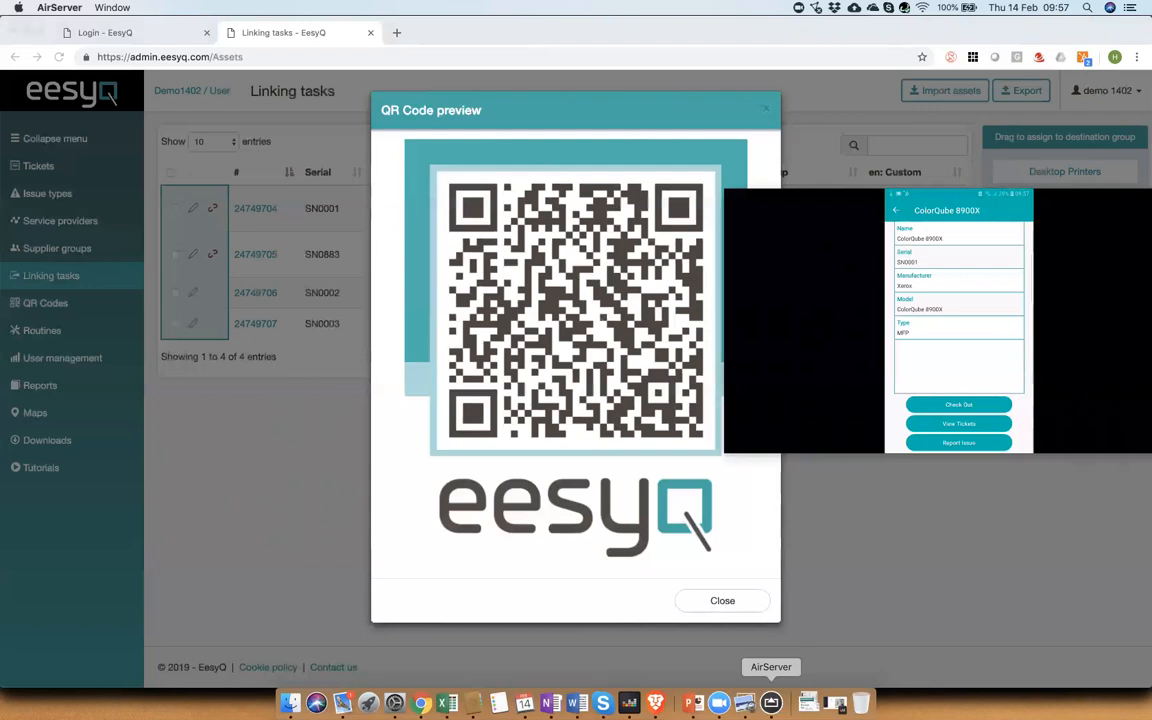
click(955, 446)
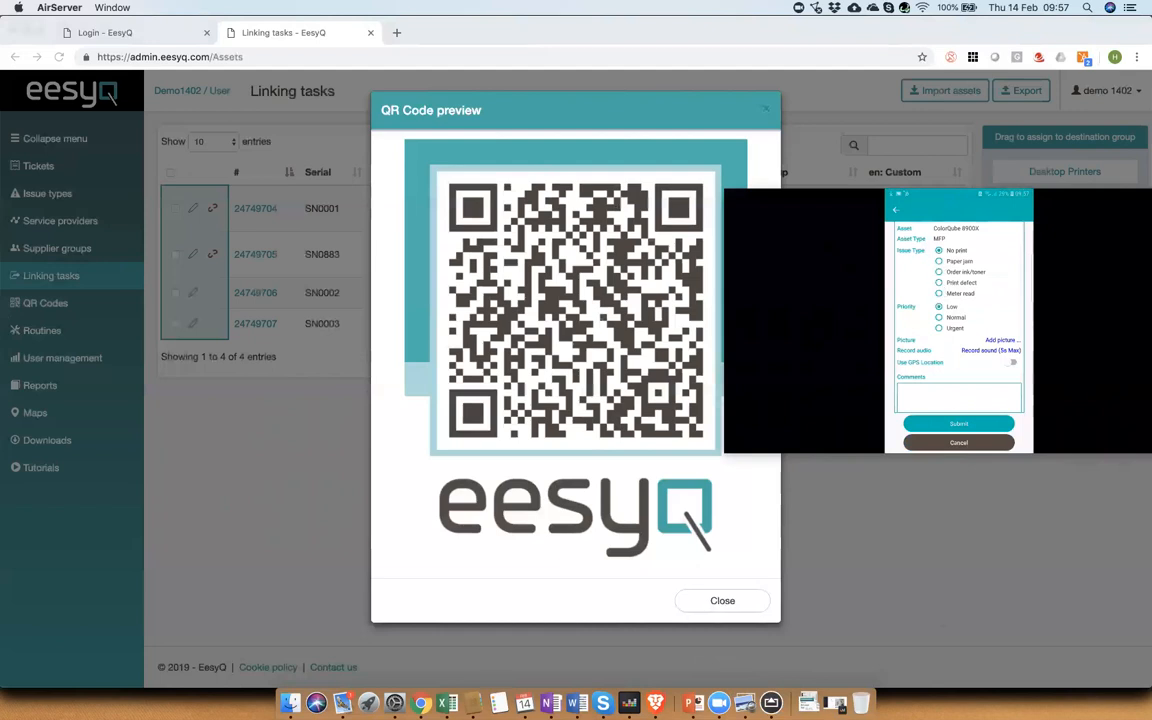
click(953, 423)
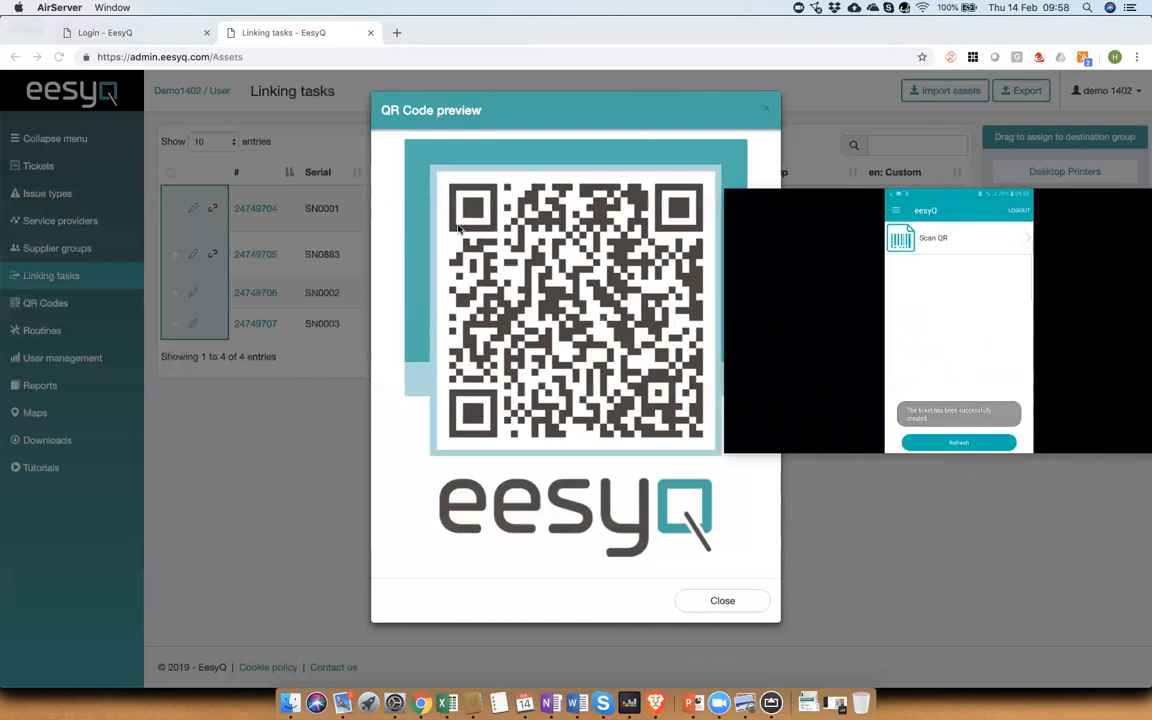
click(729, 603)
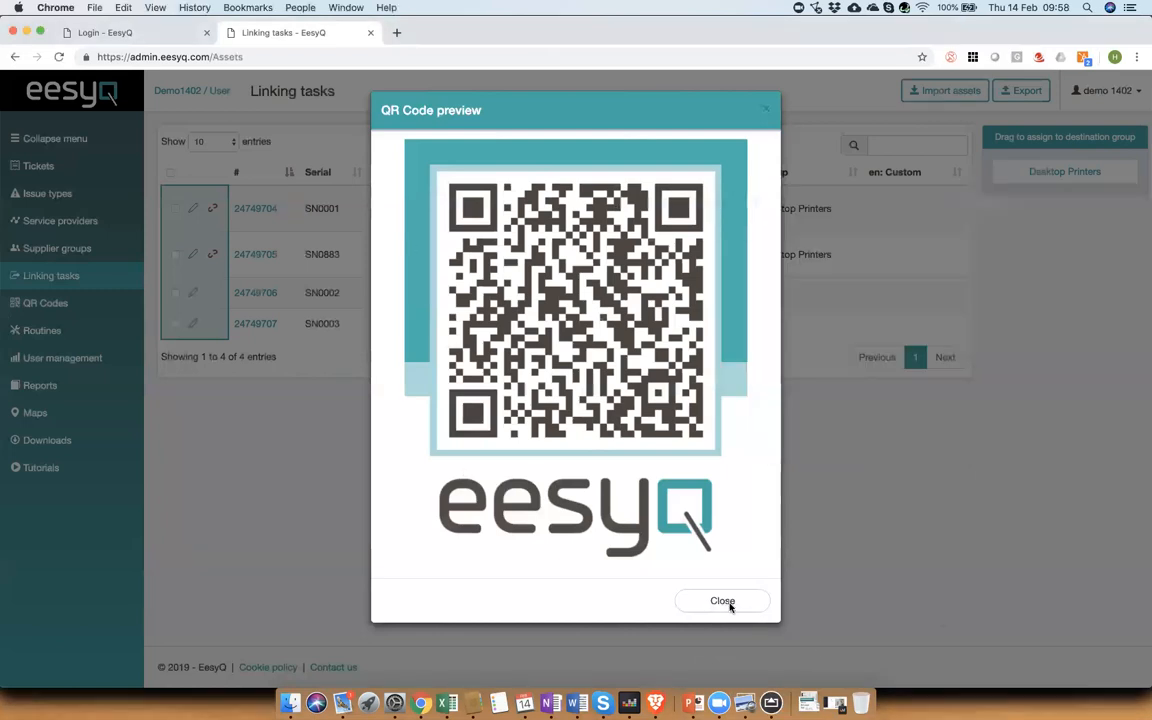
click(729, 603)
Step: Check the new ticket in the Tickets list and log out of the admin account
click(37, 166)
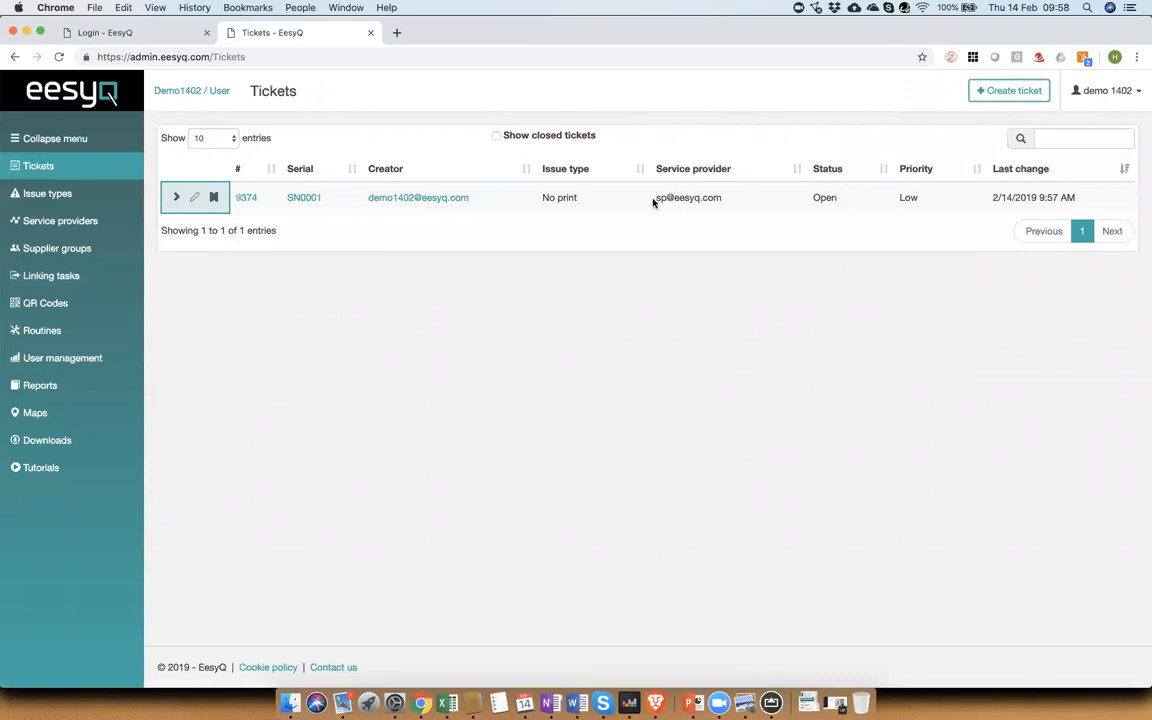
click(1101, 93)
click(1066, 189)
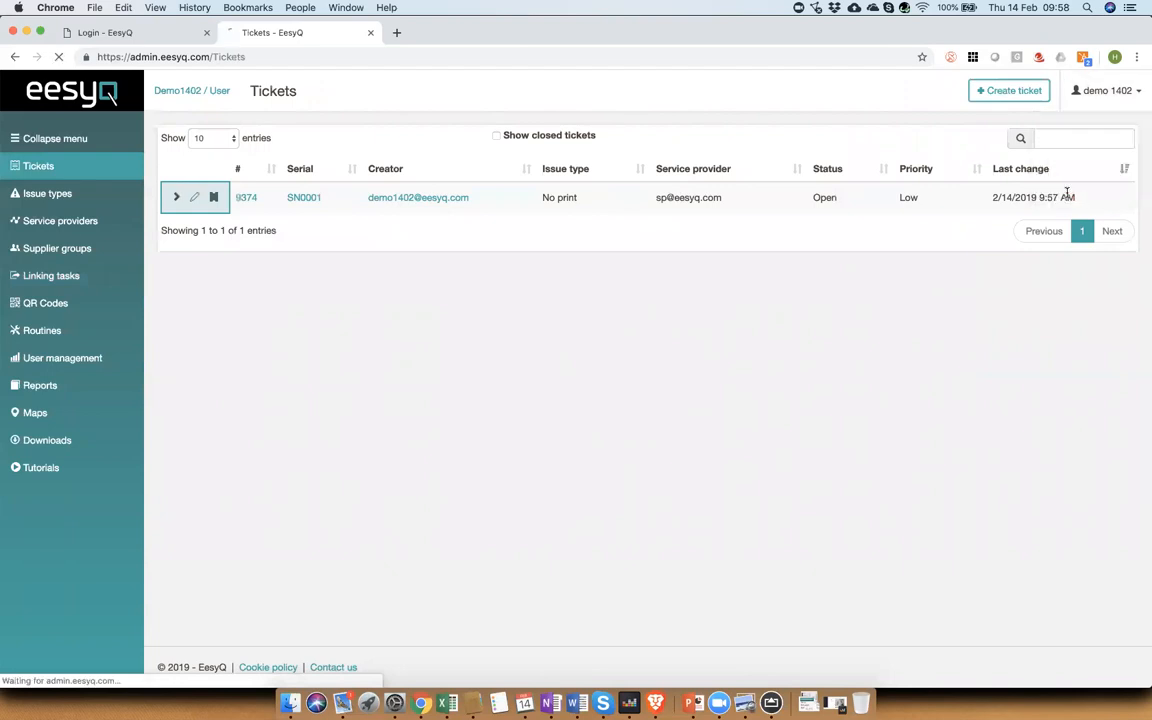
Step: Log in with the service provider account's e-mail and password
drag(479, 217, 331, 219)
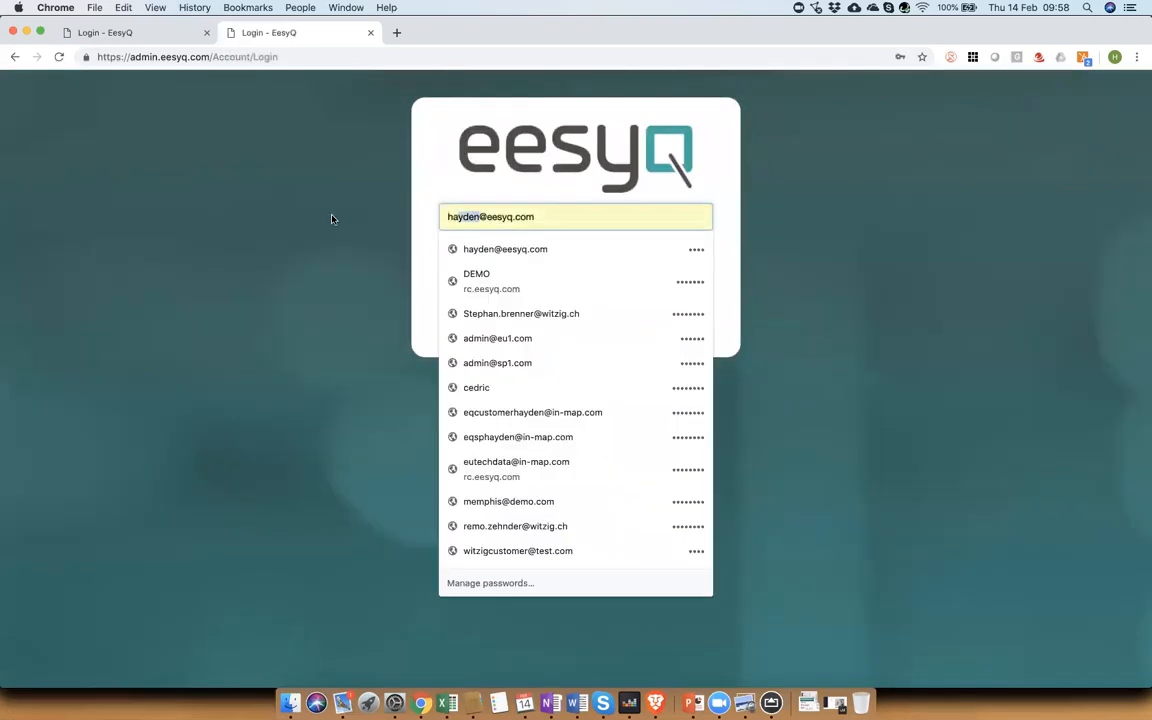
text(sp)
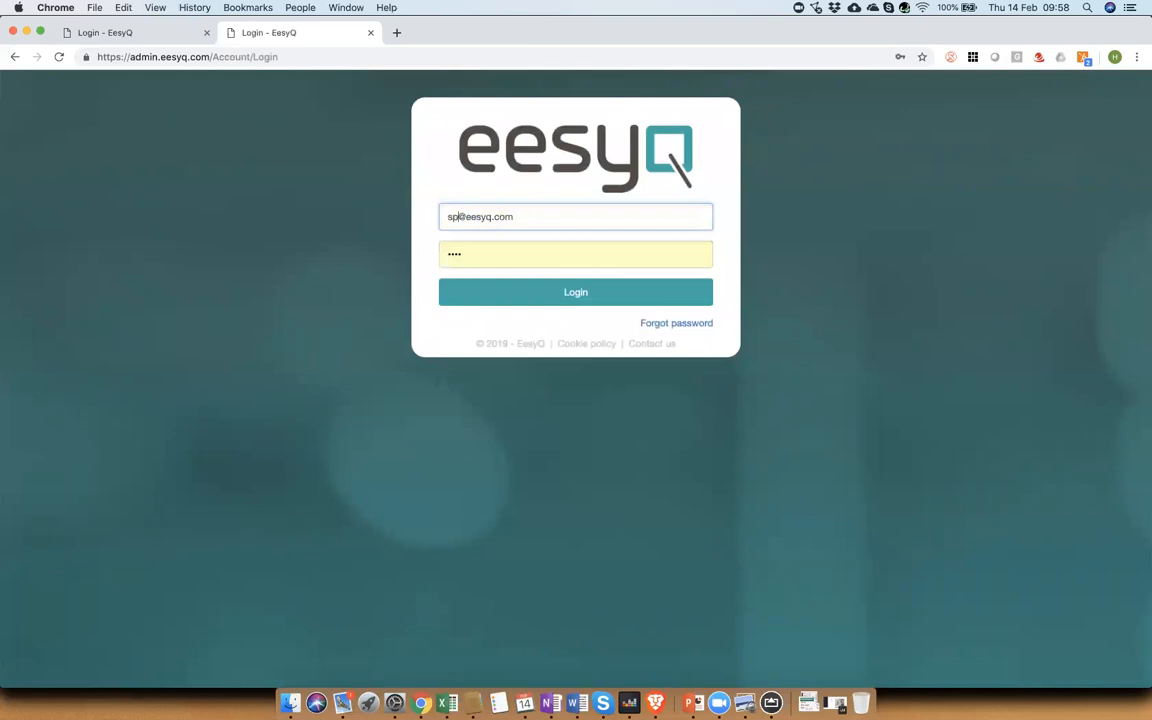
key(Tab)
text(••••)
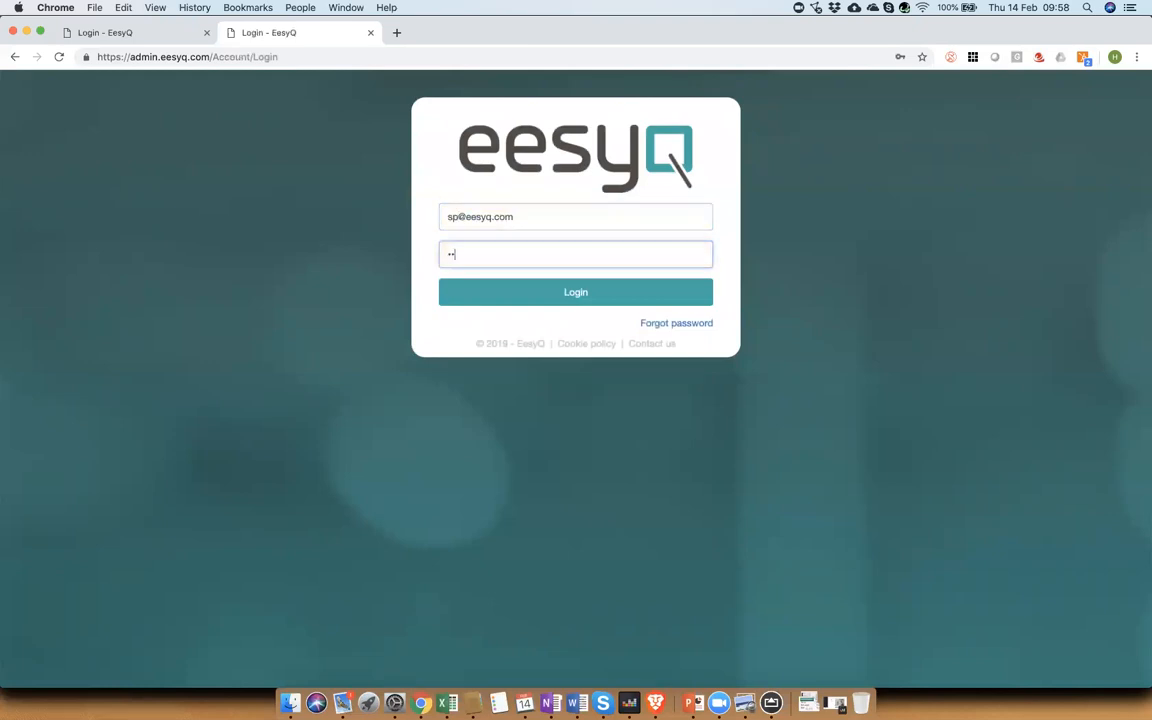
text(••••)
key(Return)
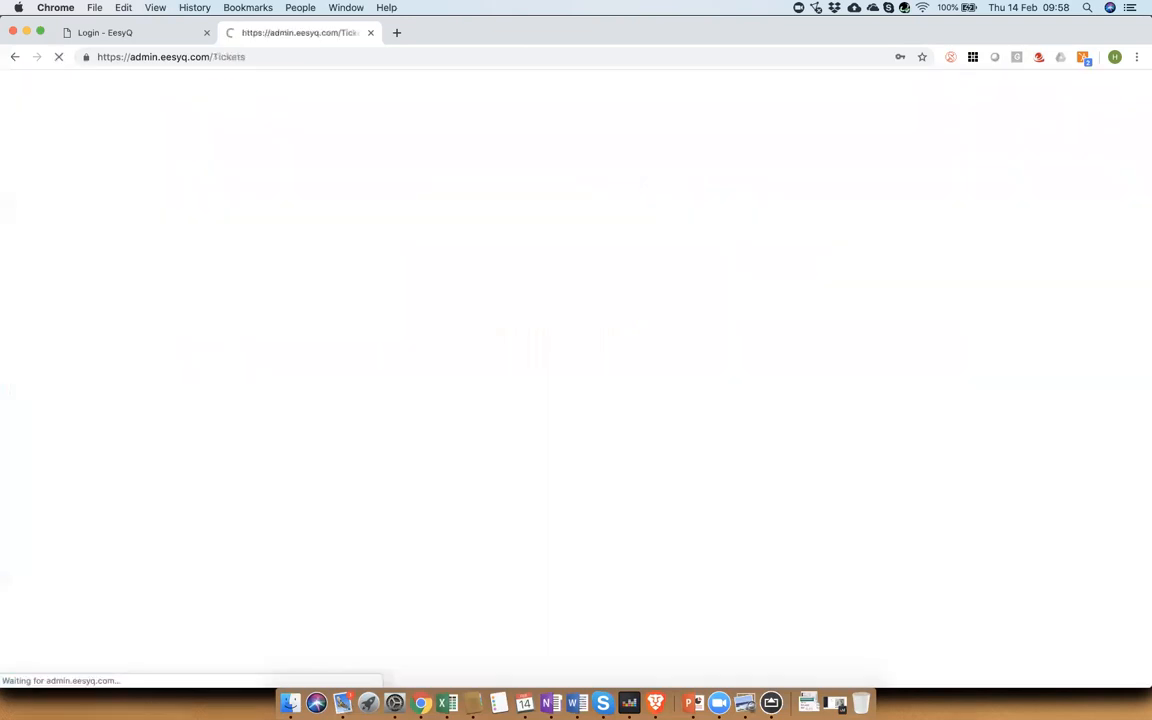